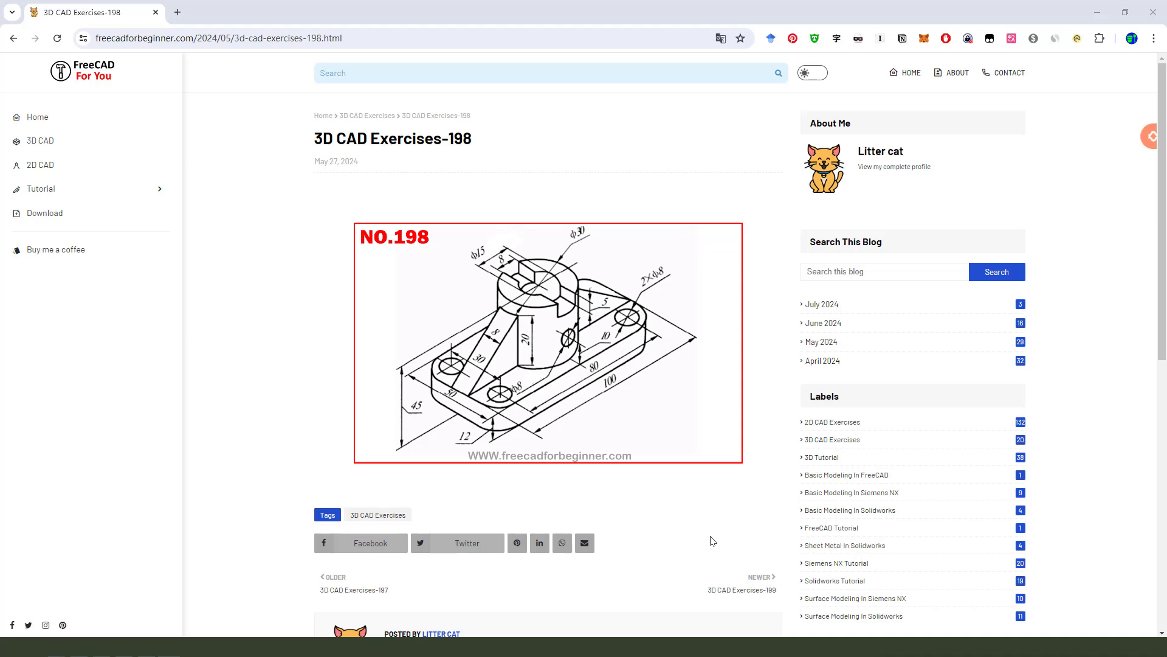
Step: Enlarge the NO.198 exercise drawing to examine its dimensions and switch to FreeCAD
mouse_move(515, 316)
mouse_down()
mouse_move(521, 362)
mouse_move(698, 278)
mouse_up()
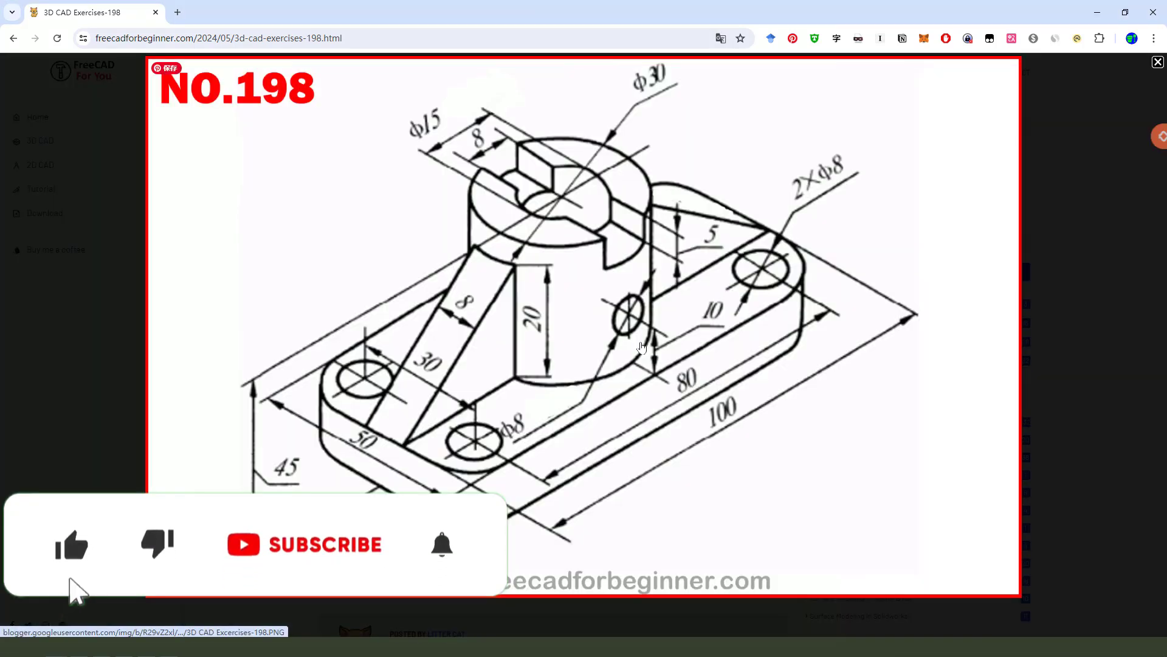
click(512, 347)
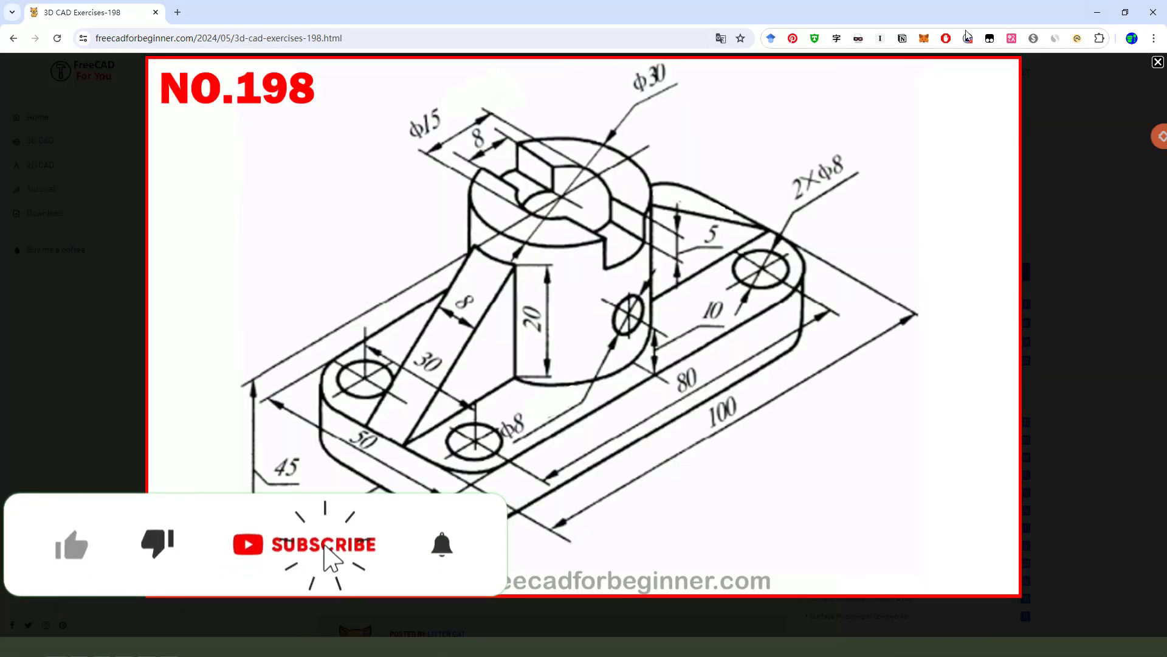
drag(1042, 14, 857, 181)
drag(49, 10, 108, 15)
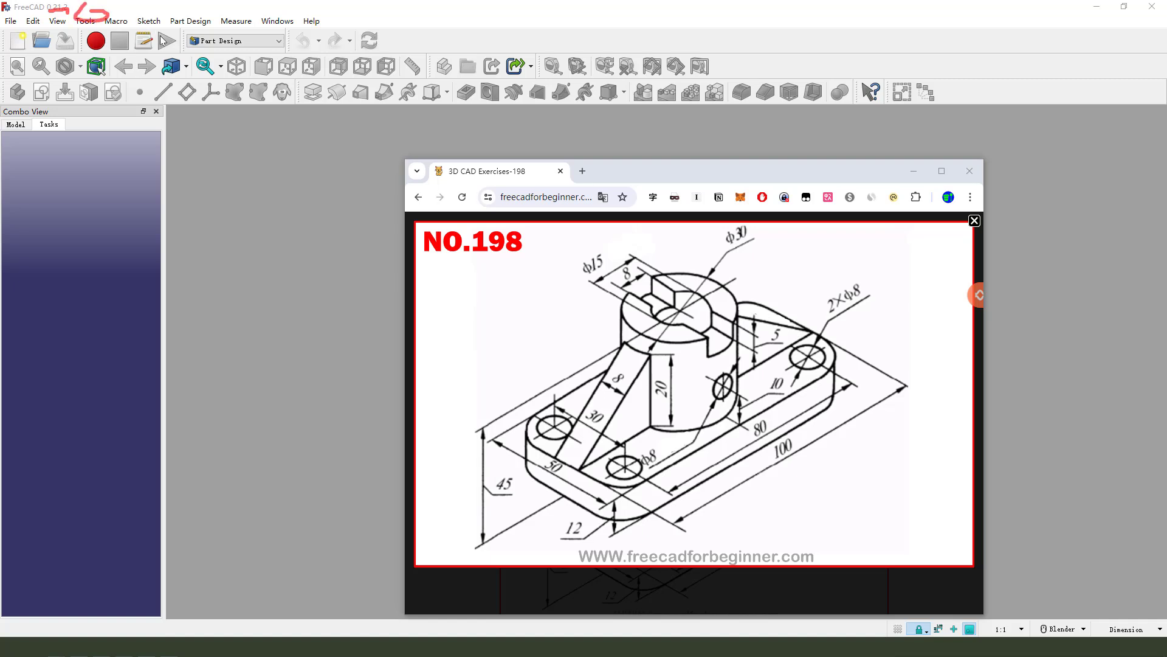
click(828, 168)
drag(814, 173, 0, 103)
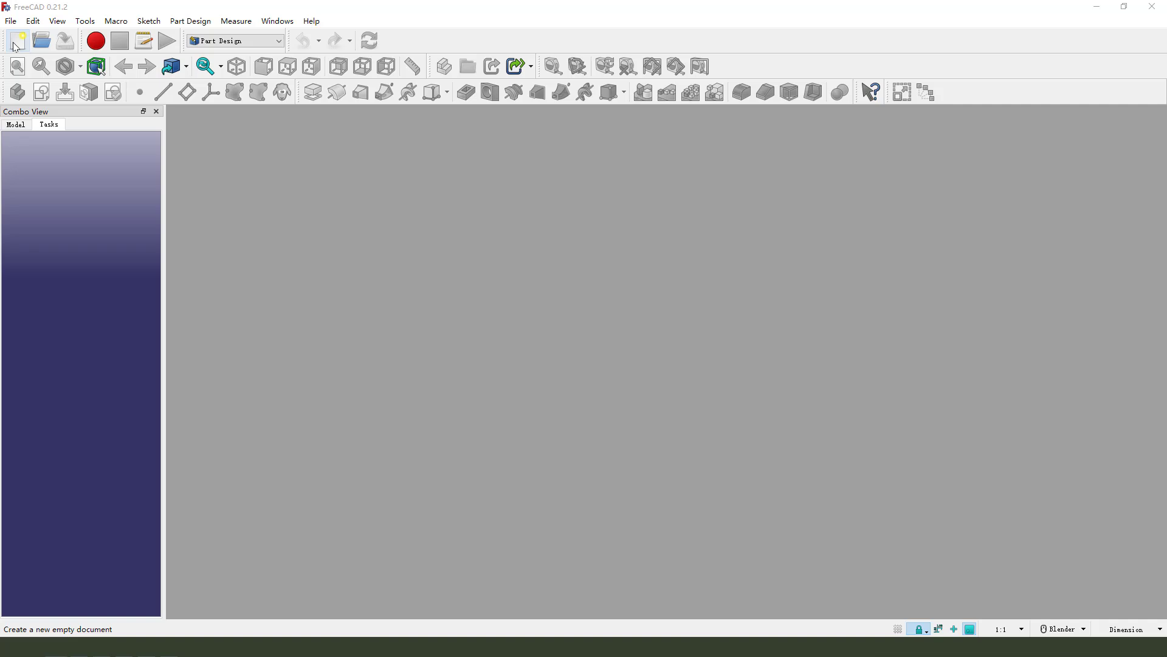
Step: Create a new document with a body and start a sketch on its XY-plane
click(18, 43)
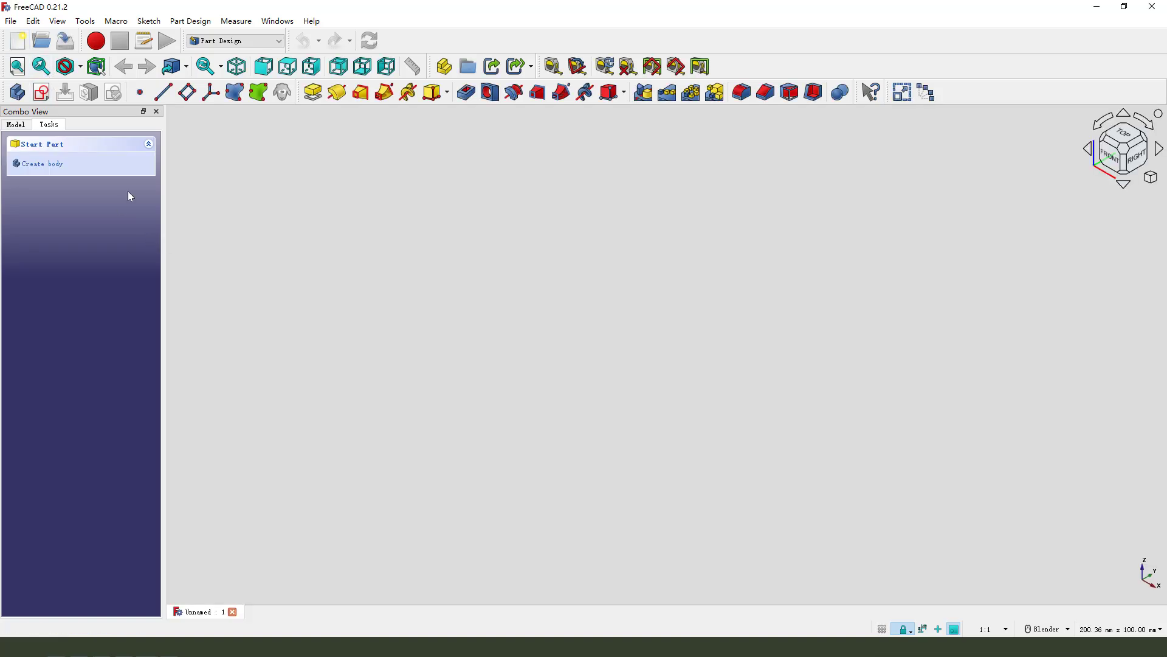
click(17, 96)
click(41, 93)
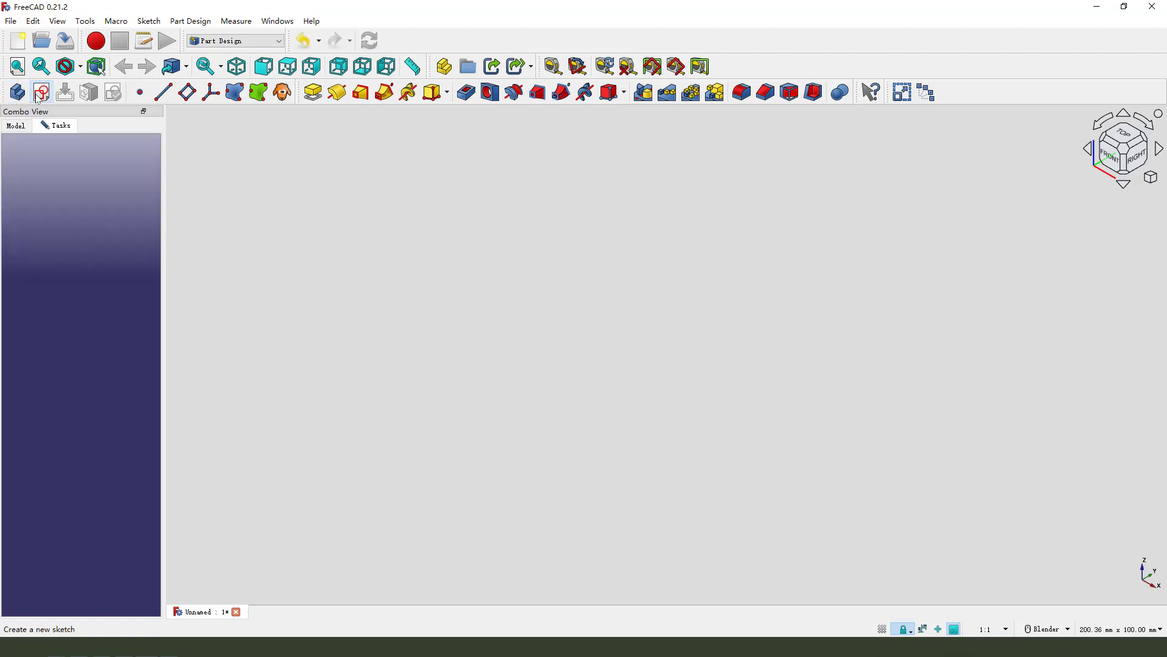
middle_drag(513, 319, 547, 349)
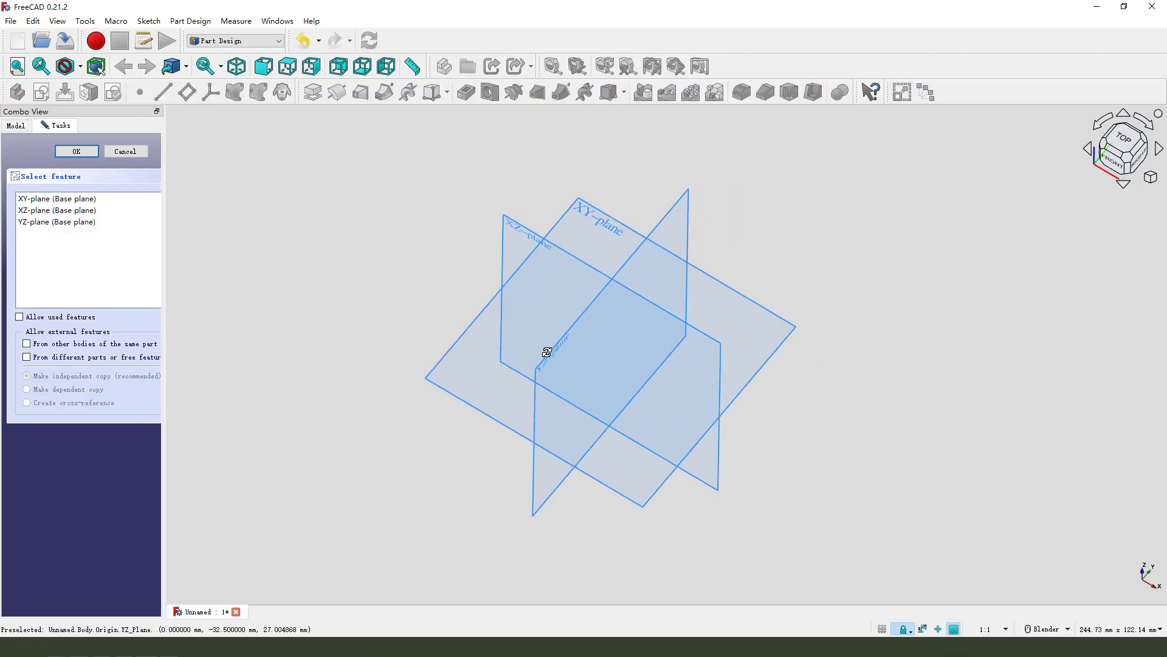
mouse_move(599, 175)
mouse_down()
mouse_move(641, 243)
mouse_move(616, 172)
mouse_up()
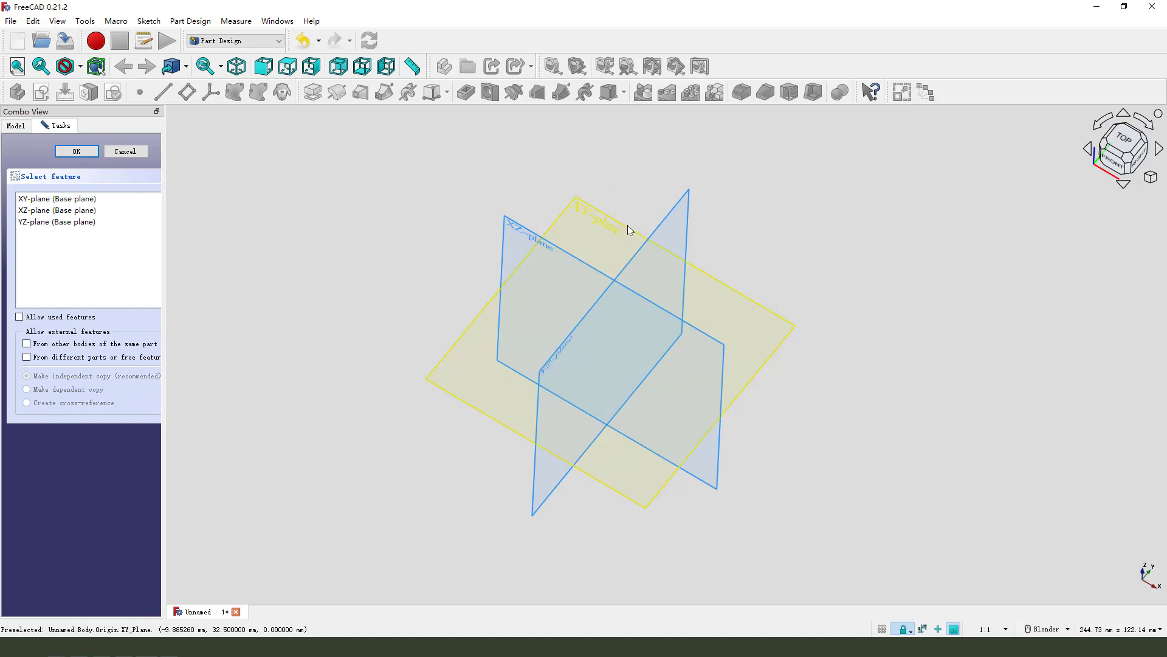
click(583, 218)
scroll(665, 462, up, 3)
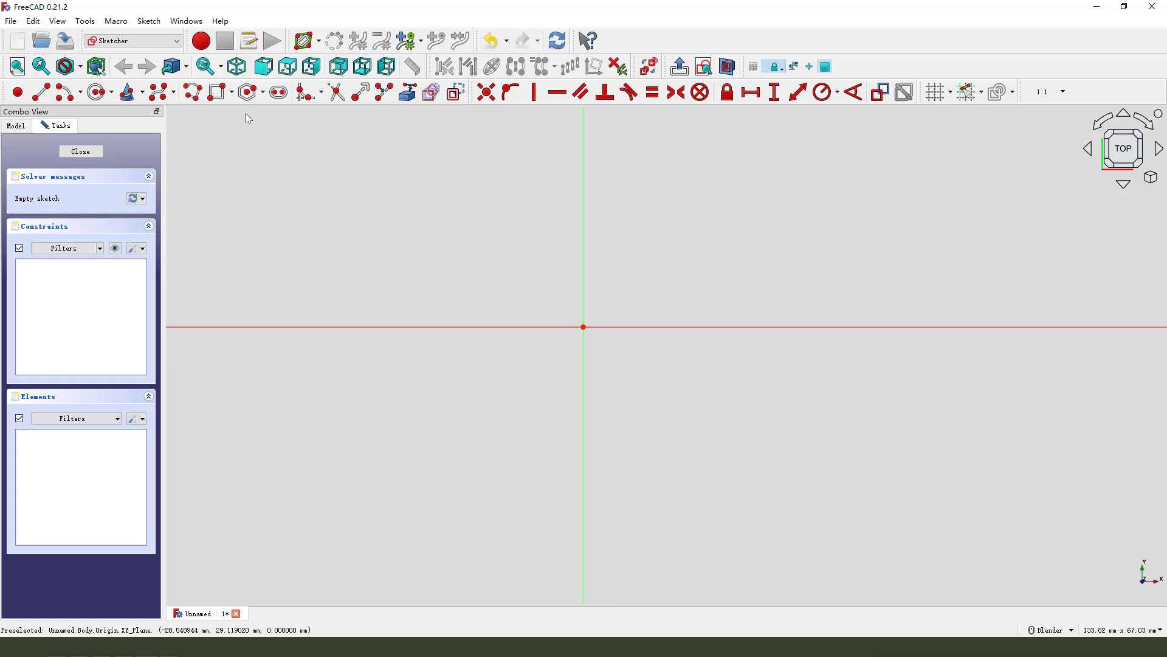
click(232, 93)
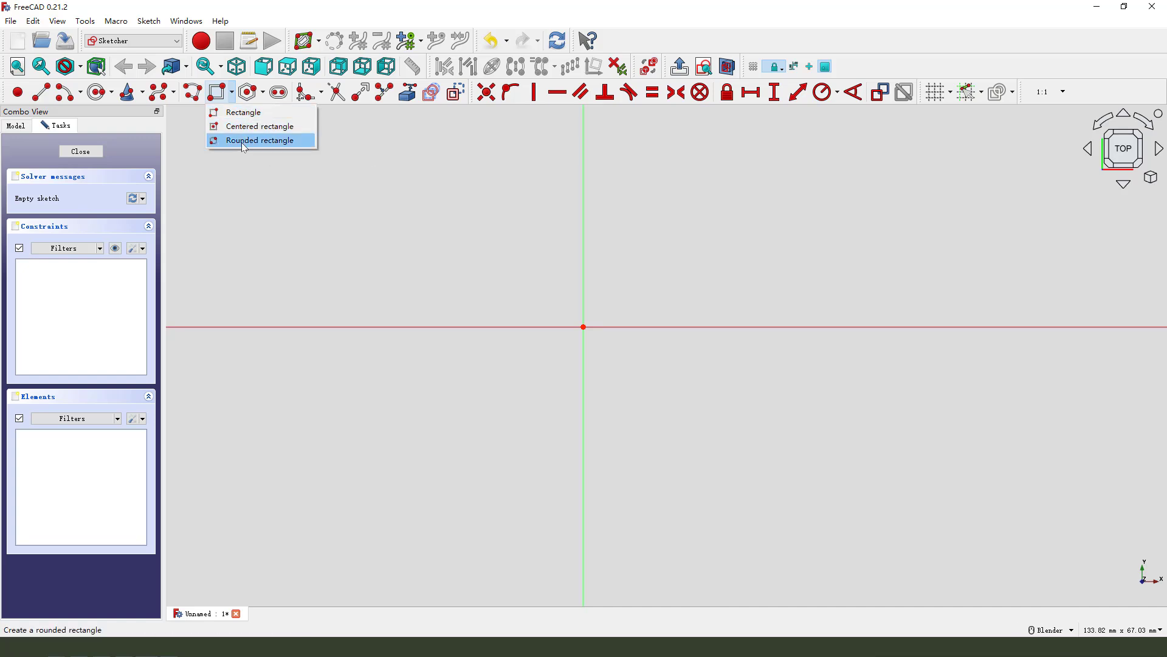
click(244, 140)
click(584, 327)
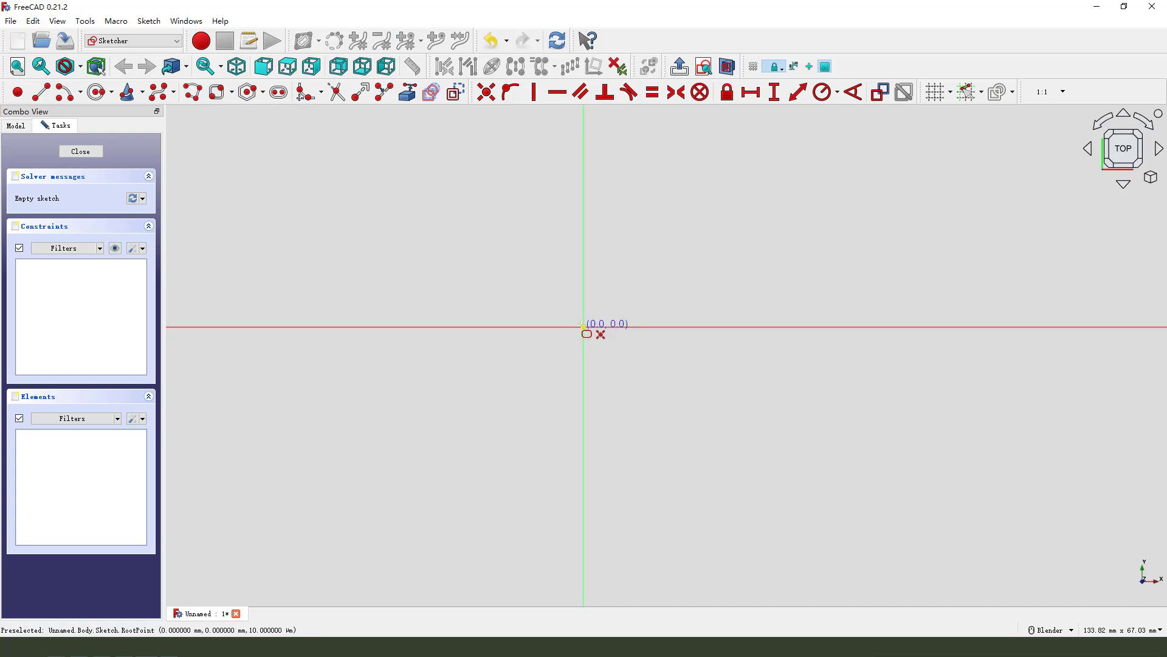
right_click(589, 320)
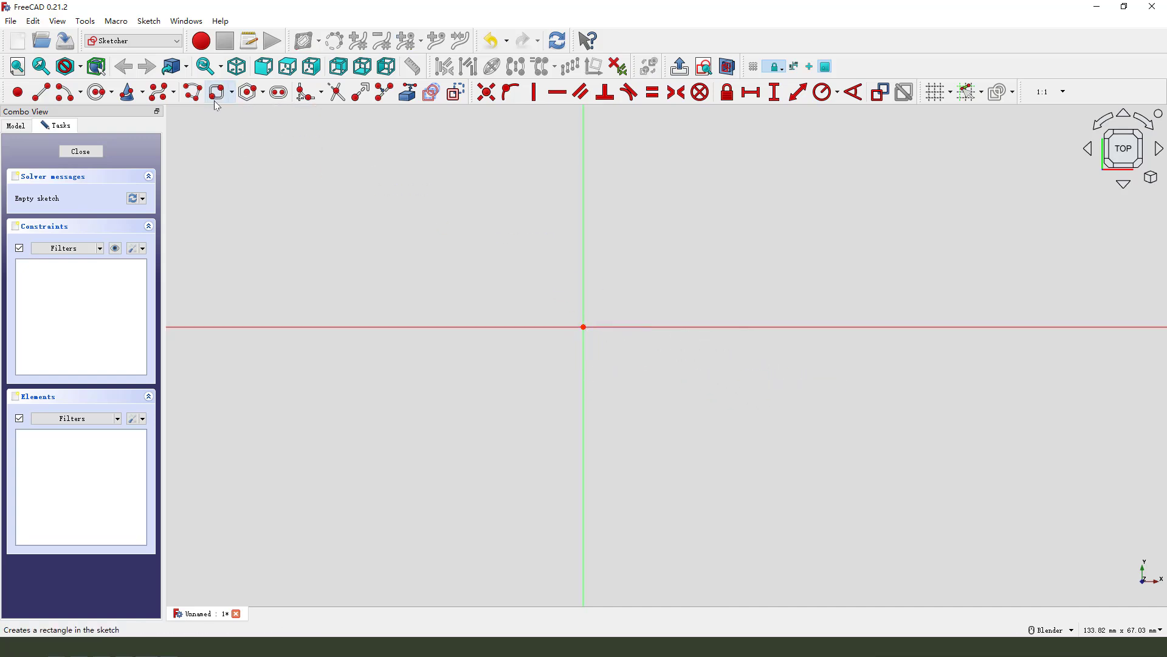
Step: Sketch a rounded rectangle that surrounds the sketch origin
click(234, 92)
click(231, 140)
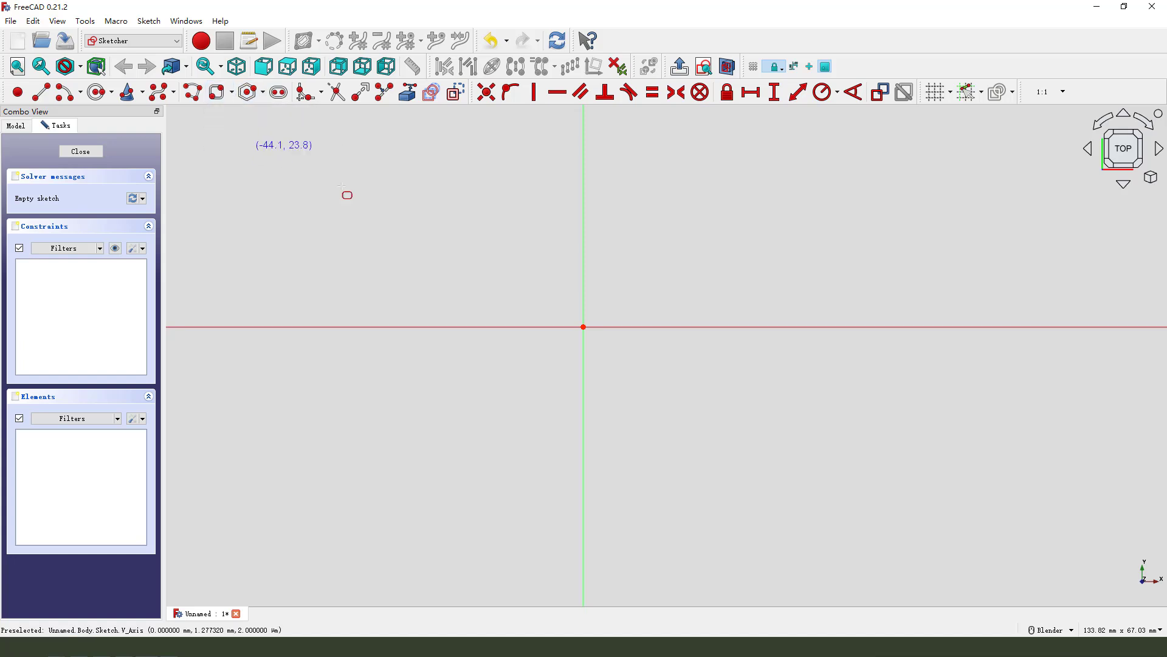
click(427, 254)
click(762, 450)
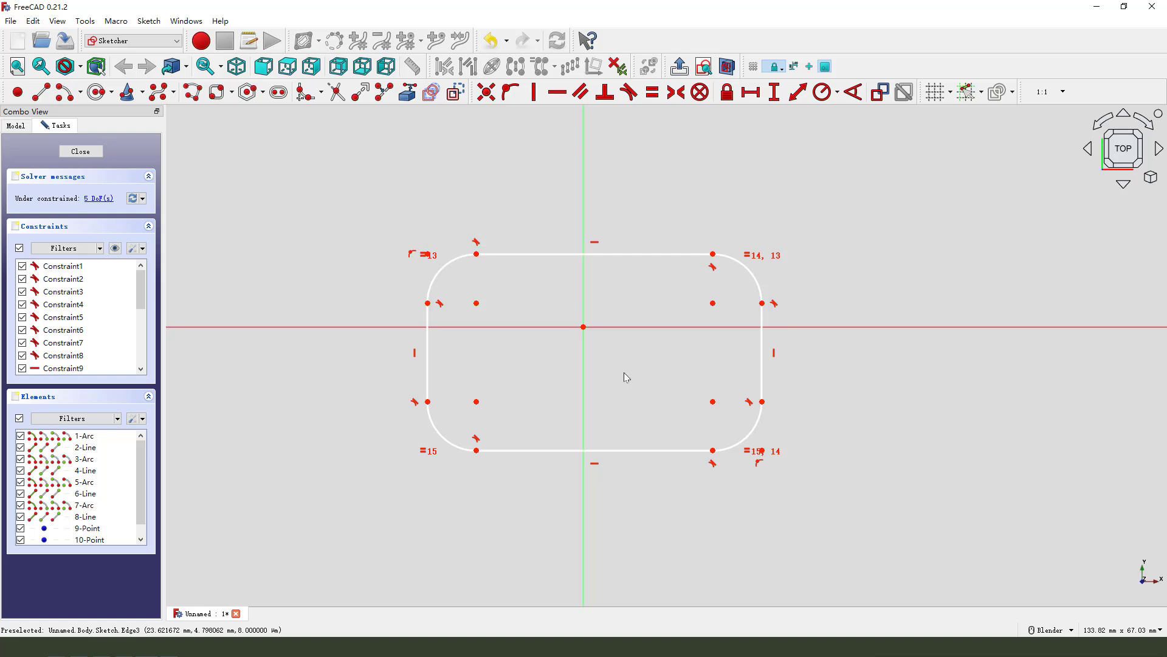
mouse_move(486, 296)
mouse_down()
mouse_move(473, 316)
mouse_move(484, 302)
mouse_up()
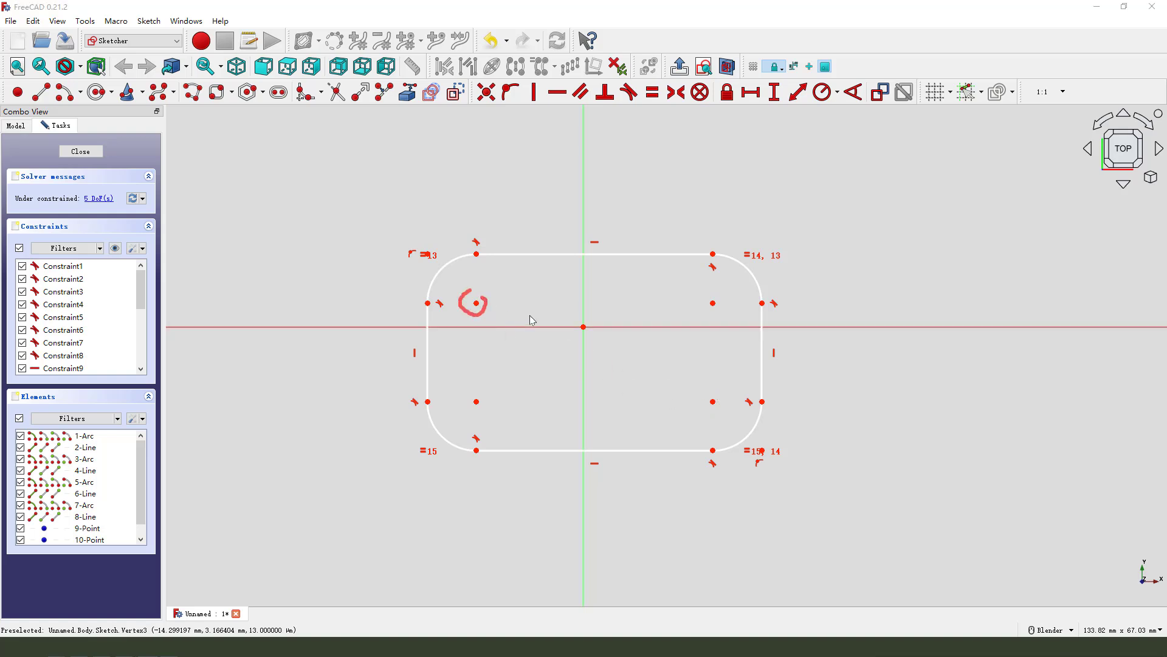
drag(490, 304, 524, 280)
mouse_move(569, 308)
mouse_down()
mouse_move(583, 327)
mouse_move(601, 311)
mouse_up()
drag(699, 378, 738, 374)
key(Escape)
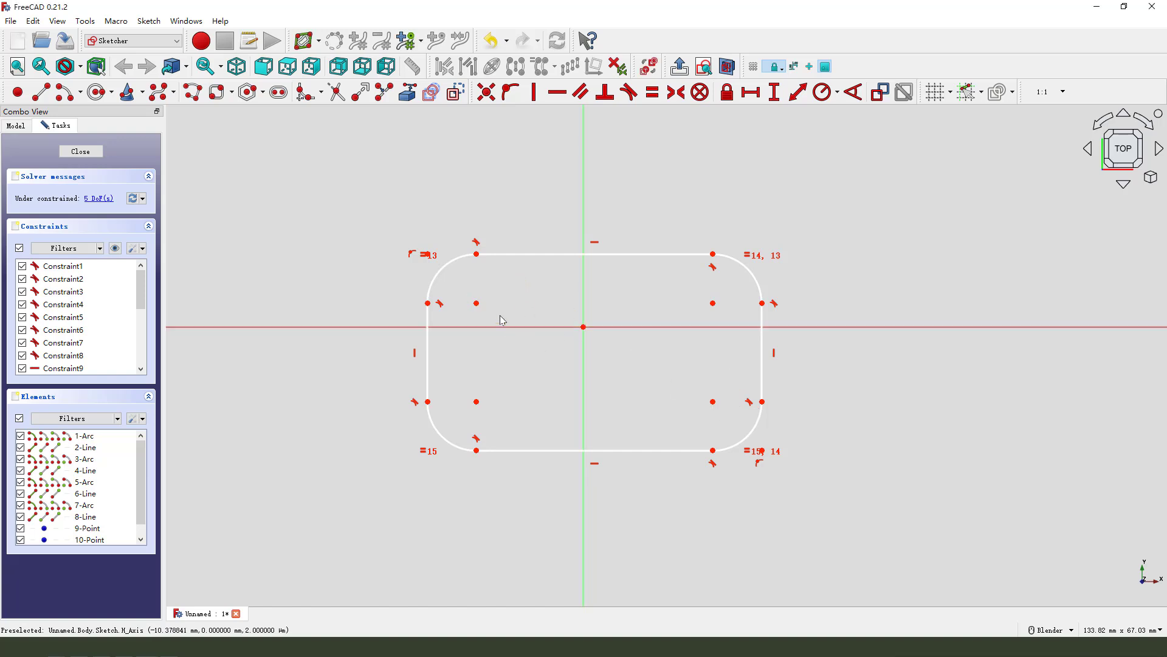
Step: Constrain the centres of the upper-left and lower-right corner arcs symmetrically about the sketch origin
click(477, 304)
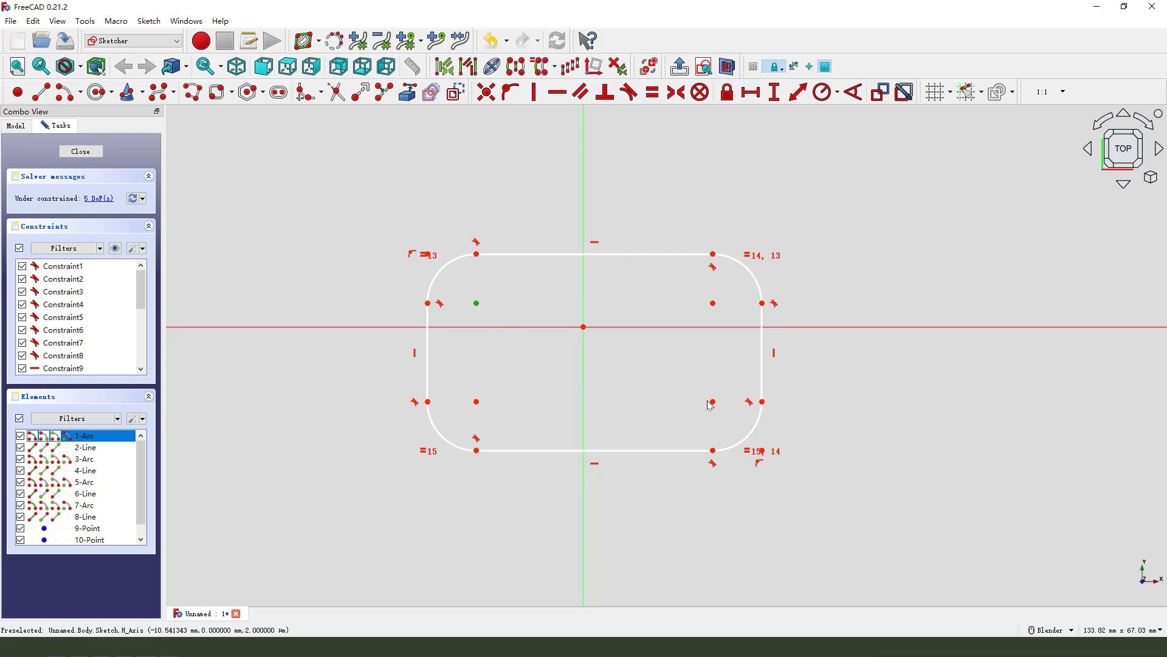
click(713, 402)
click(584, 327)
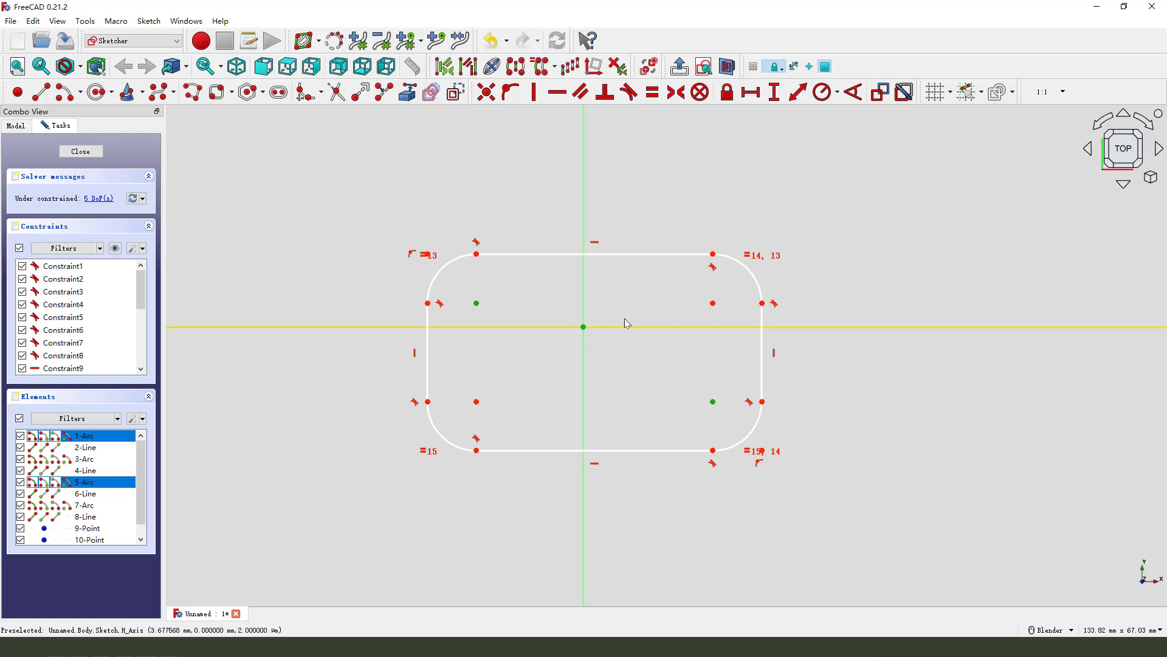
click(676, 96)
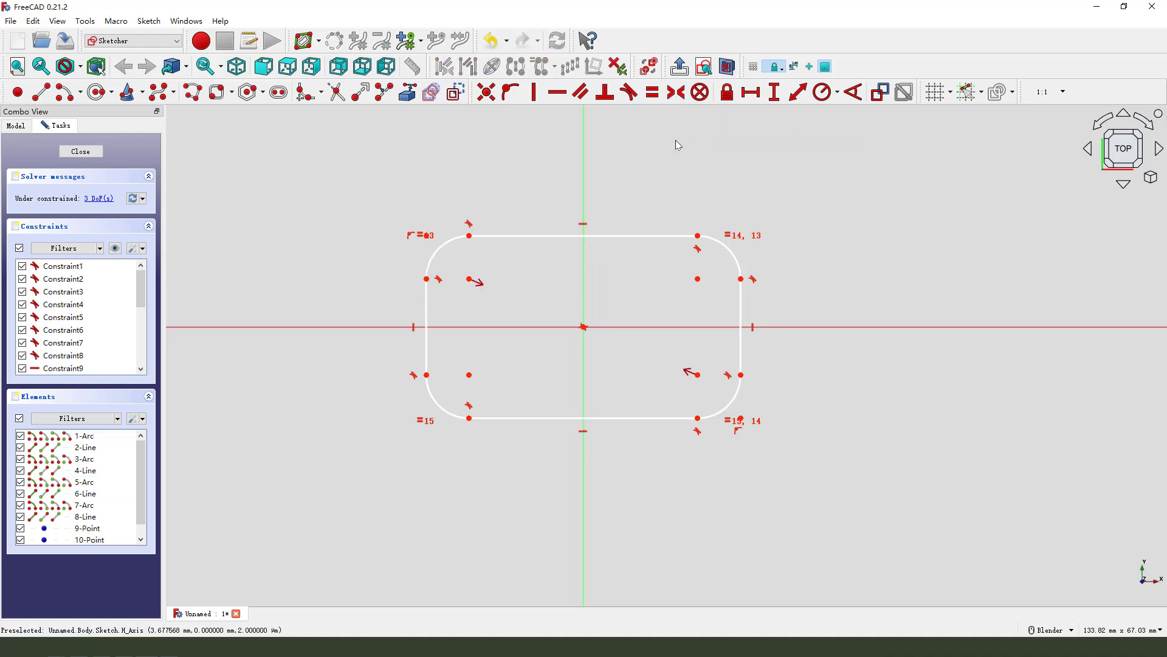
Step: Enlarge the rounded rectangle and set the vertical distance between its two horizontal edges to 50 mm
drag(469, 236, 469, 190)
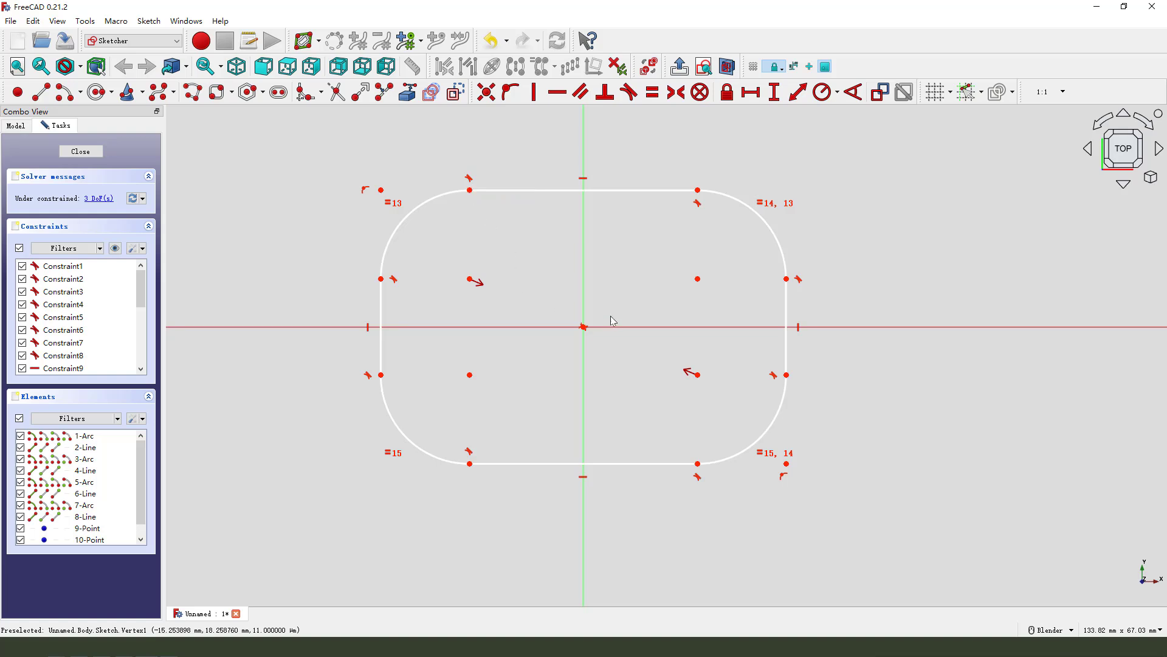
click(698, 190)
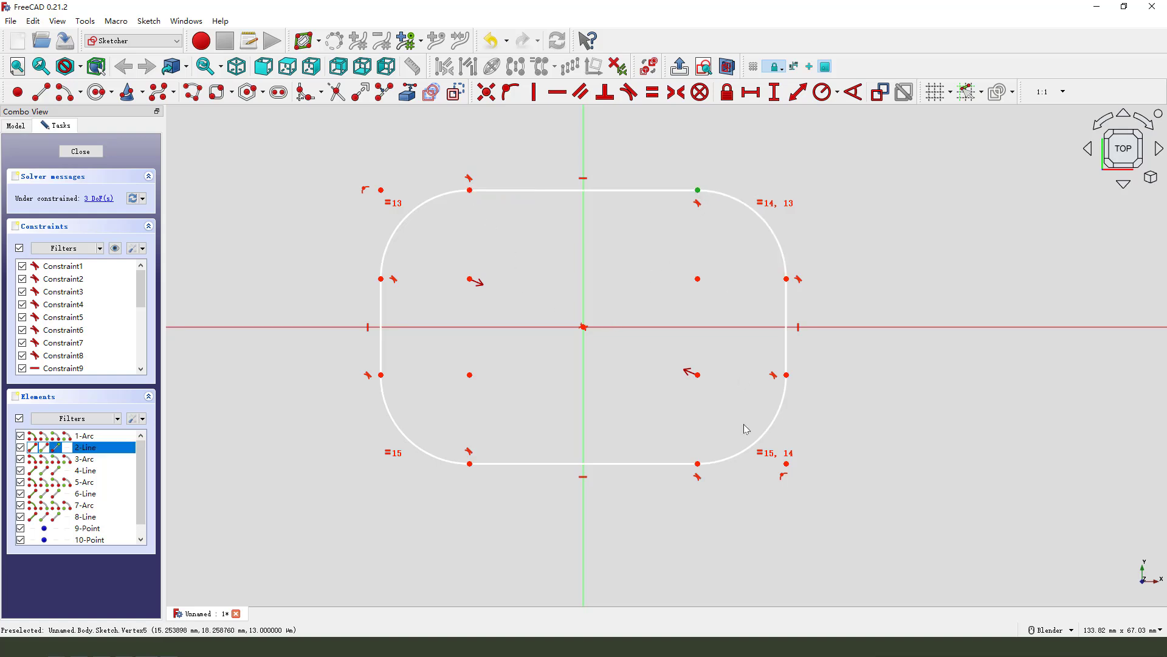
click(698, 464)
click(774, 92)
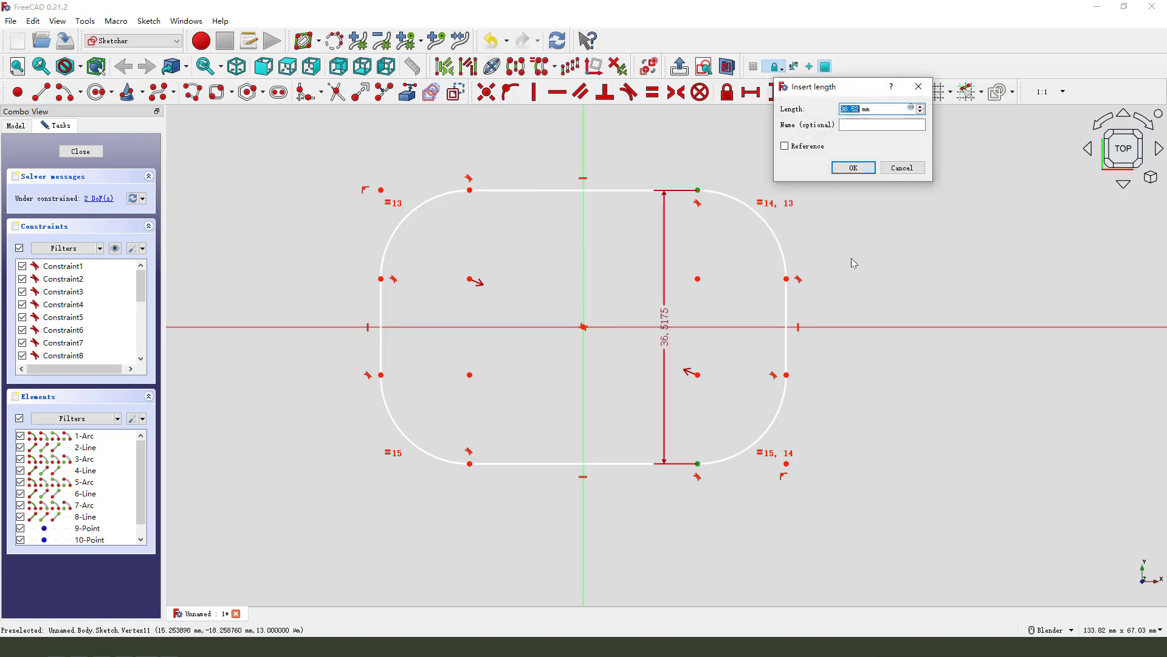
text(50)
key(Return)
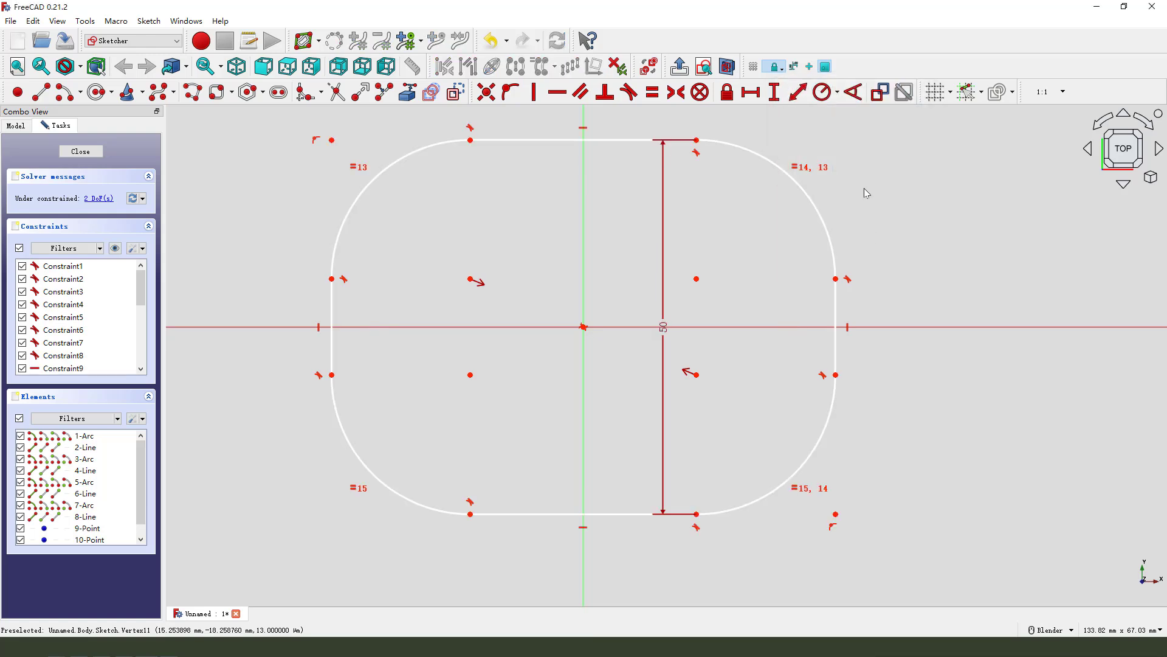
Step: Try to set the horizontal distance between the rounded rectangle's two vertical edges to 100 mm
click(837, 375)
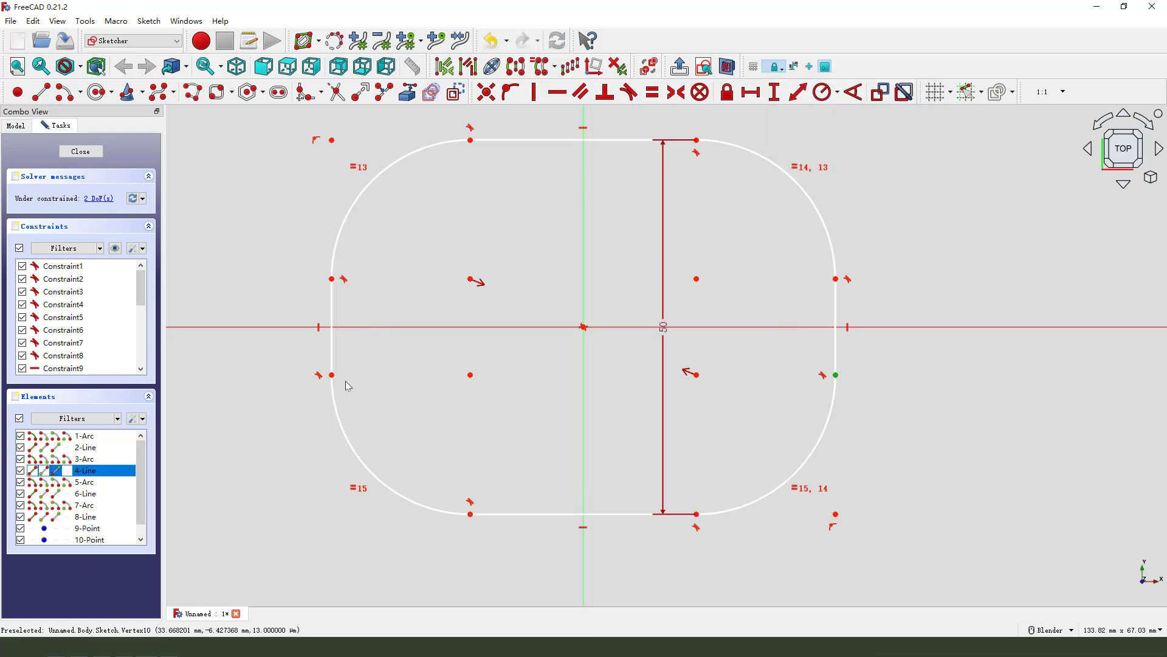
click(332, 375)
click(750, 92)
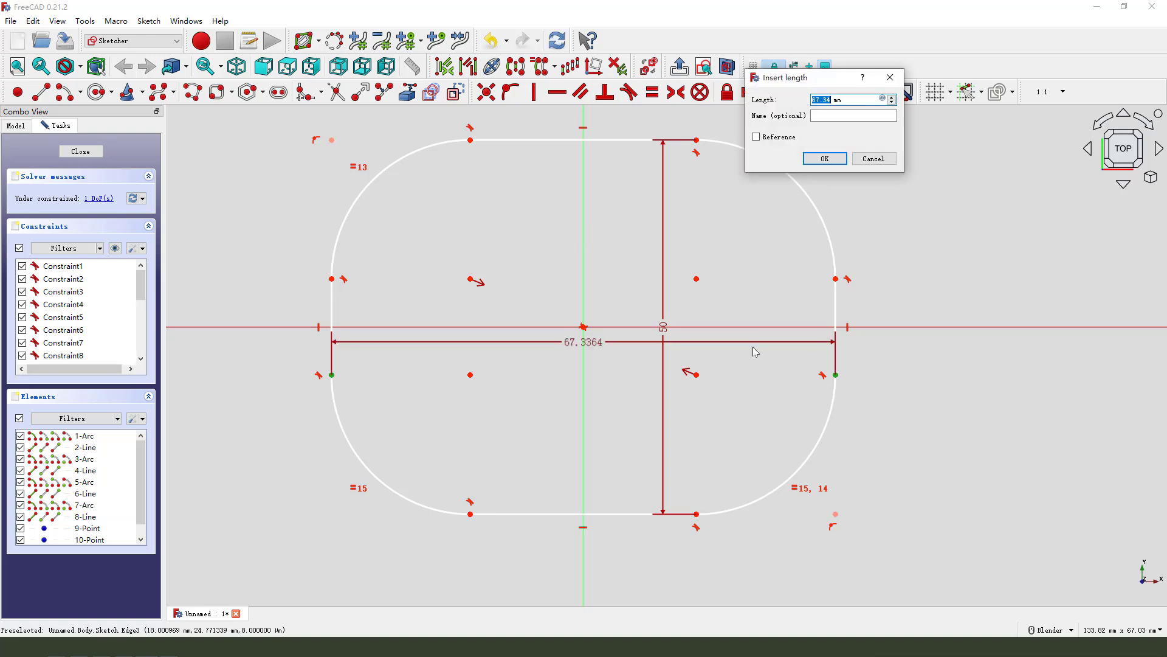
text(67.5)
key(Return)
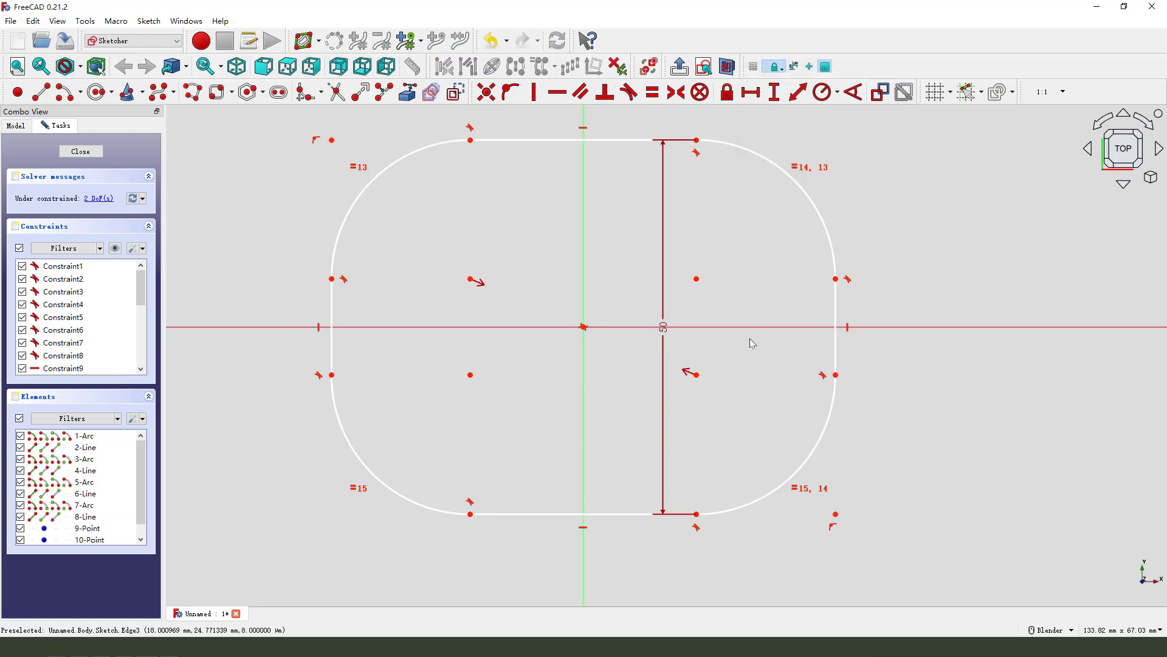
scroll(661, 374, down, 2)
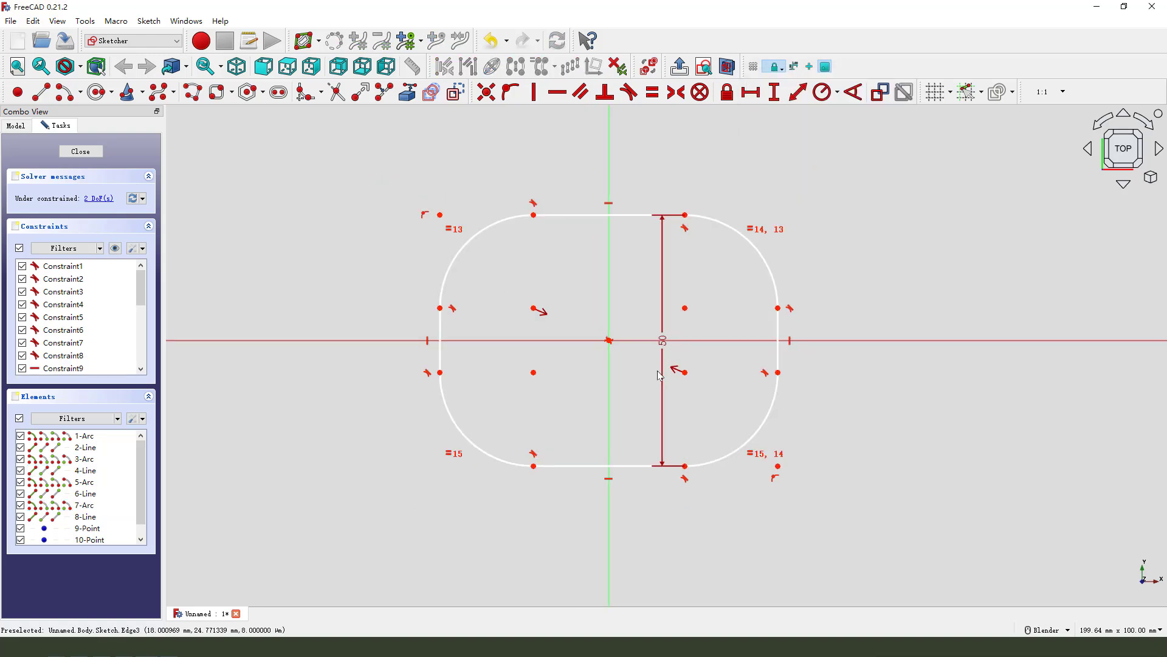
click(780, 374)
click(441, 372)
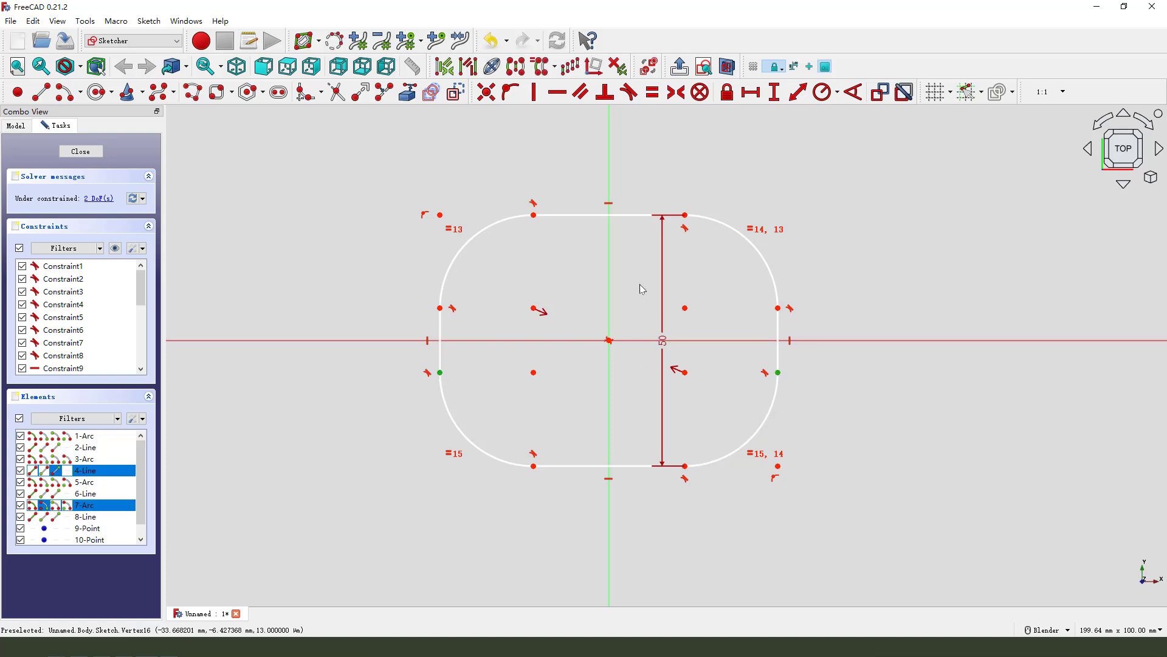
click(751, 92)
text(100)
key(Return)
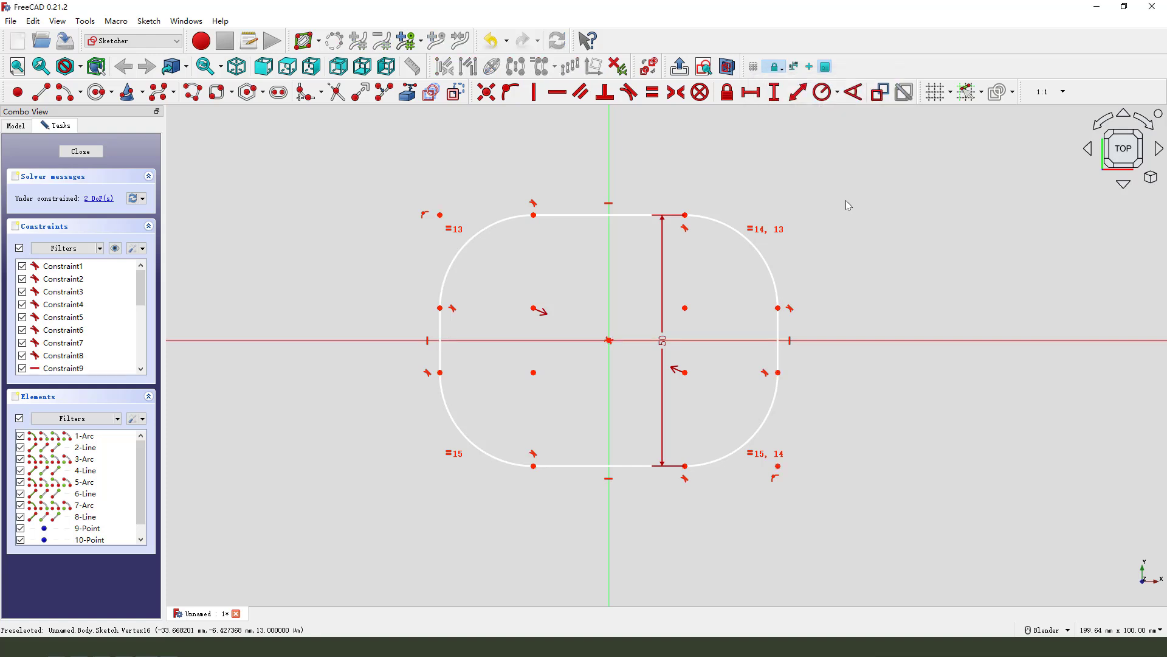
Step: Move the 50 mm height dimension outside the profile and stretch the rounded rectangle to about 86 mm wide
scroll(649, 342, down, 2)
scroll(656, 339, up, 2)
drag(703, 328, 846, 333)
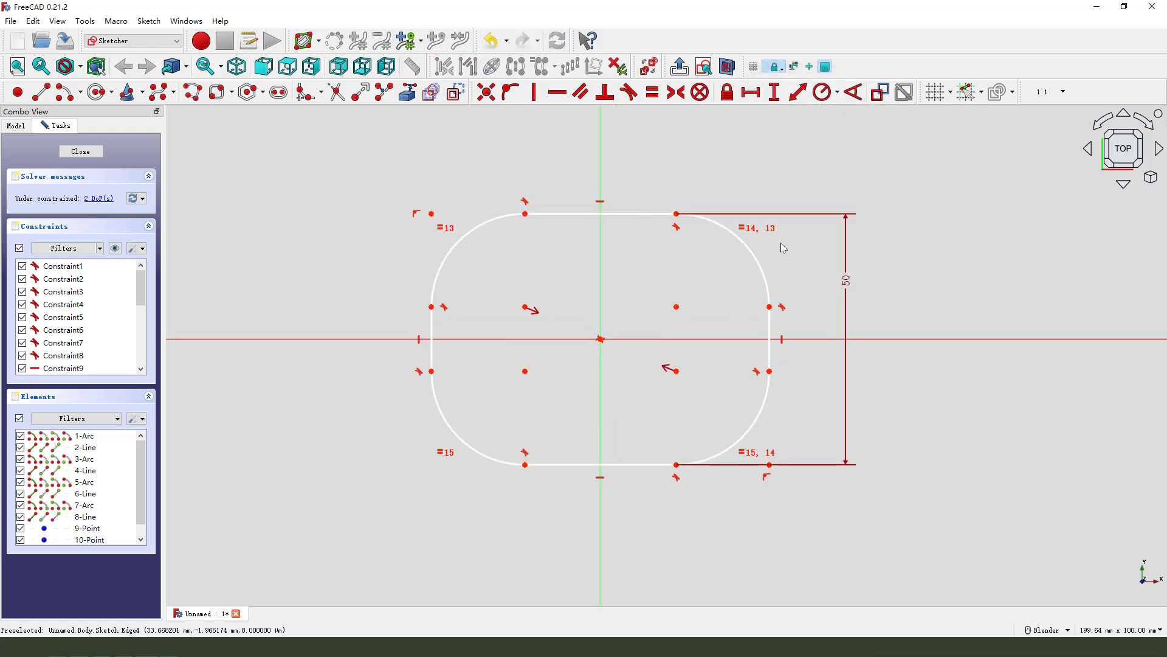
scroll(619, 347, down, 2)
drag(705, 406, 751, 382)
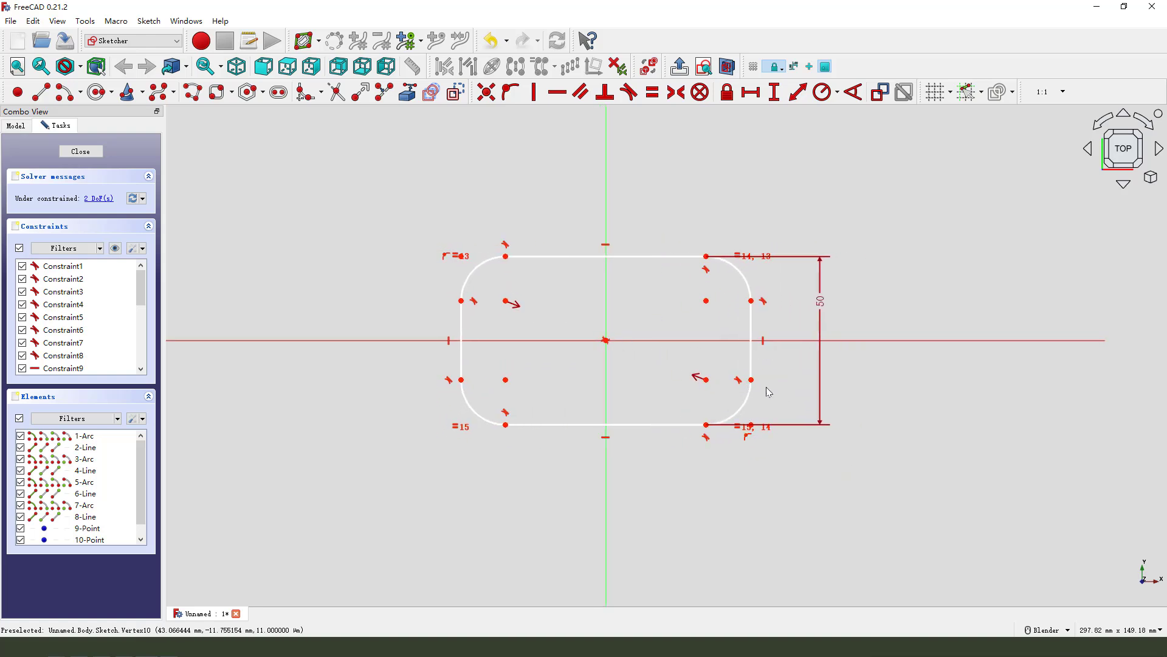
Step: Set the horizontal distance between the rounded rectangle's vertical edges to 100 mm and place the dimension below the profile
click(752, 380)
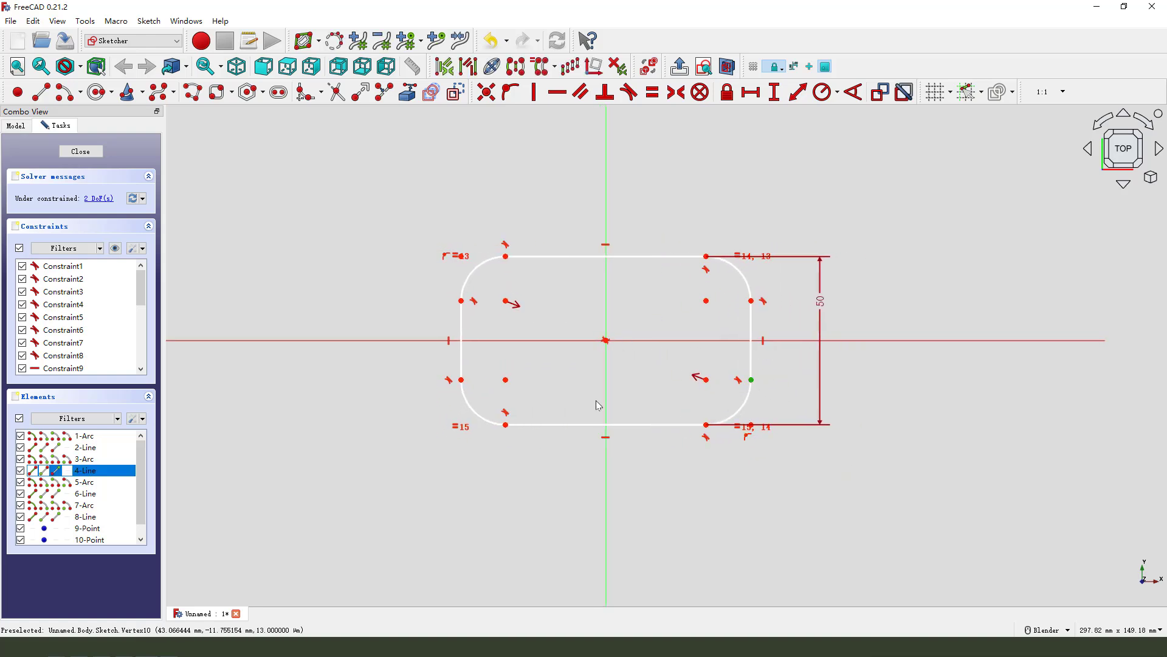
click(462, 380)
click(751, 92)
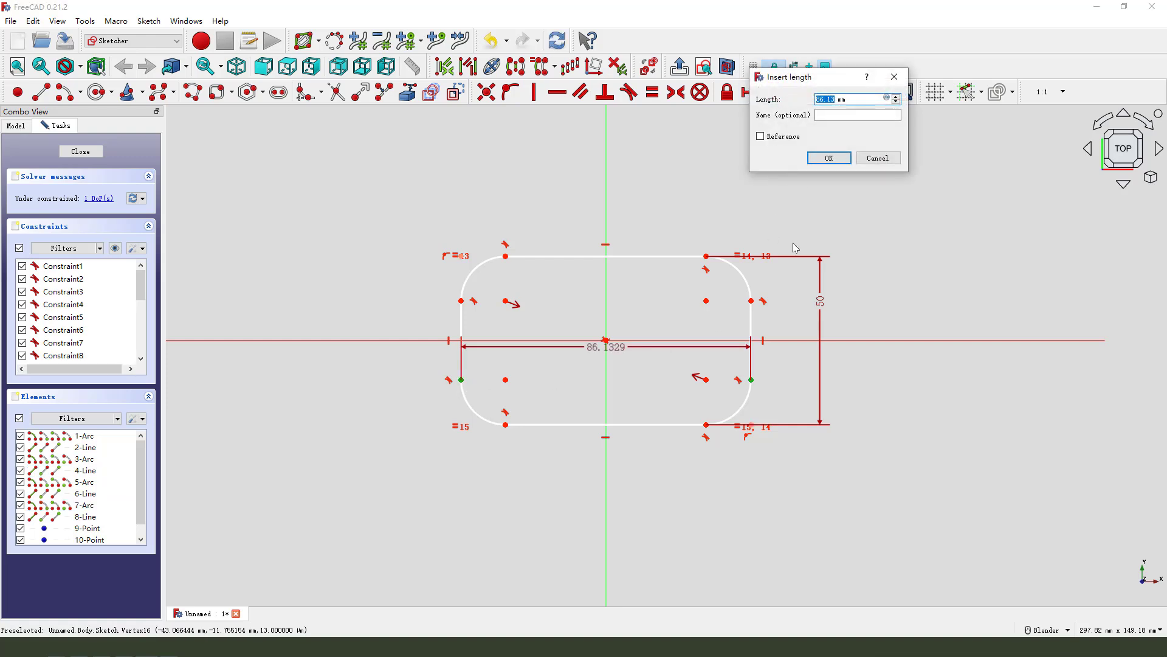
text(100)
click(830, 161)
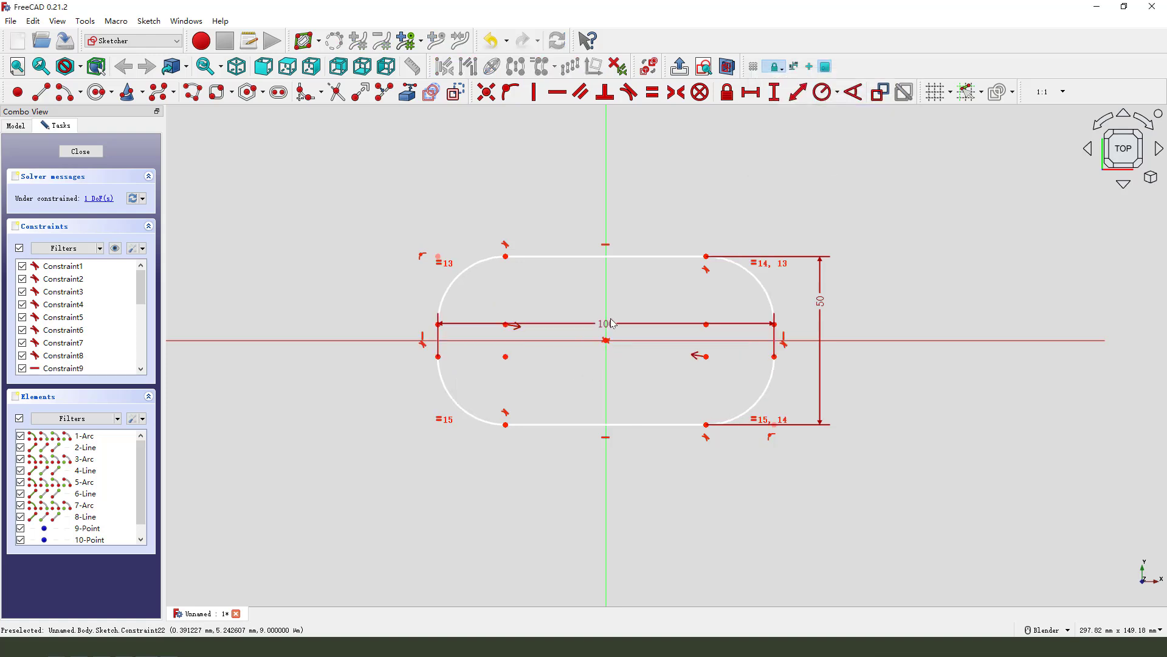
drag(613, 327, 627, 465)
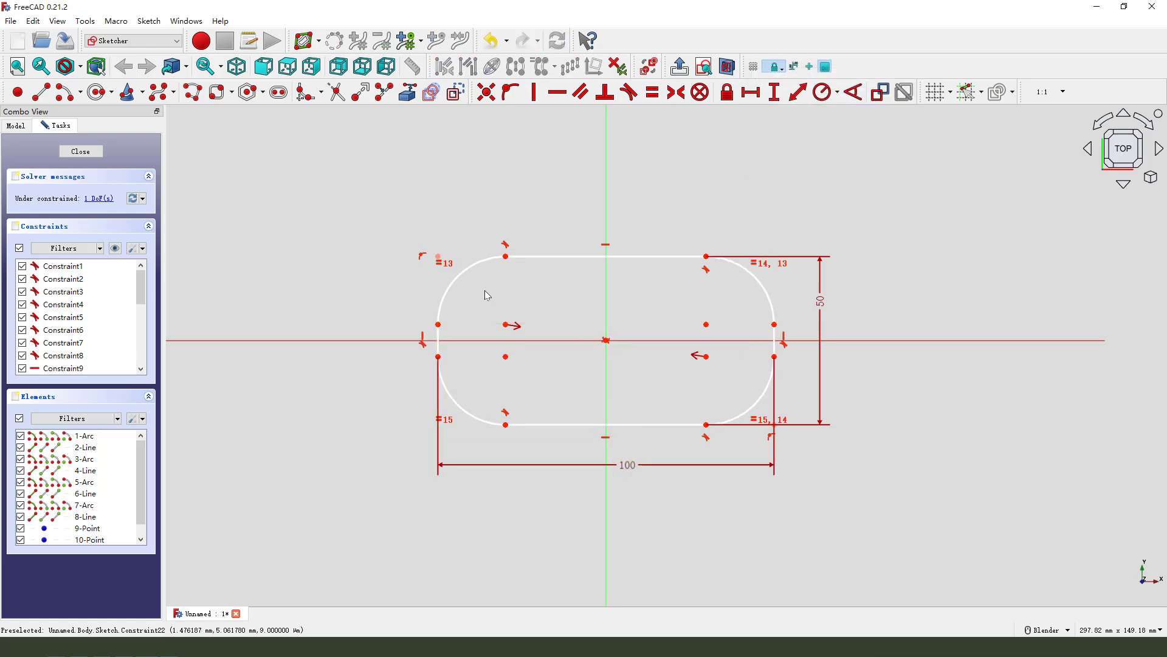
Step: Set the upper-left corner arc's radius to 8 mm and place the dimension outside the profile
click(484, 269)
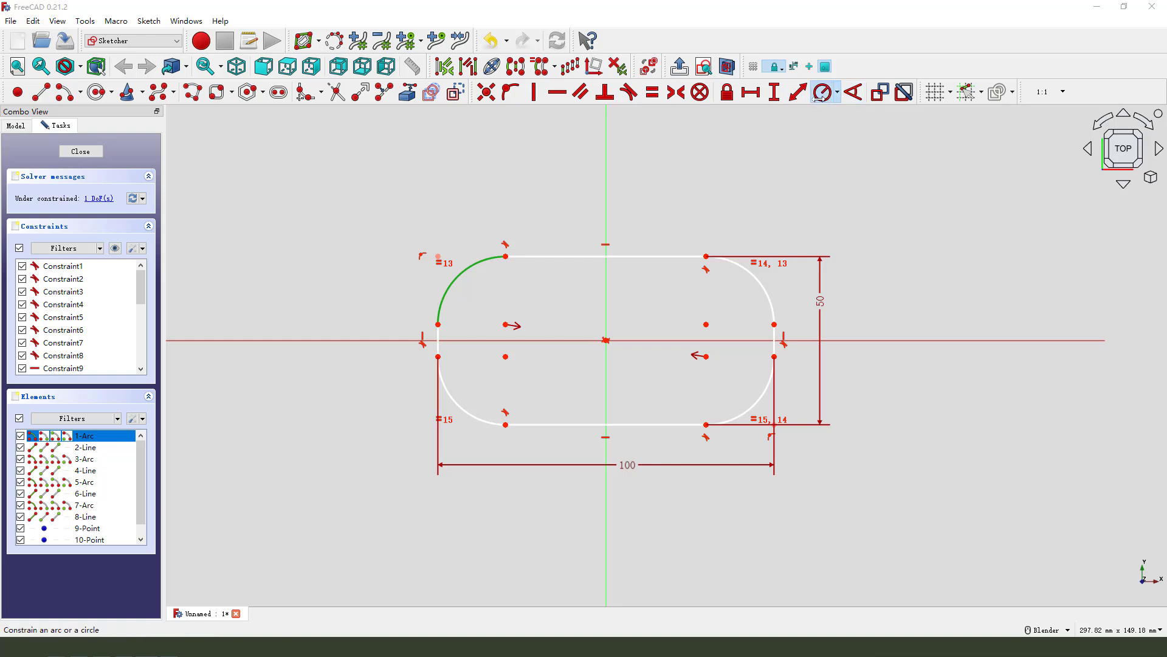
click(822, 91)
text(8)
key(Return)
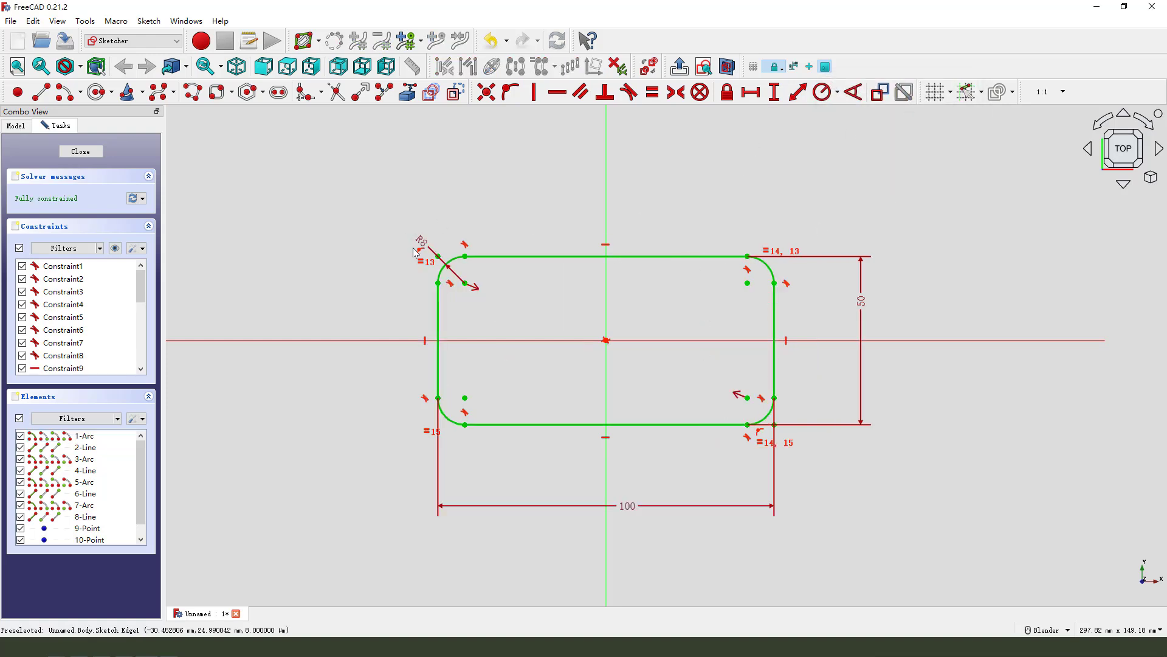
drag(423, 243, 395, 229)
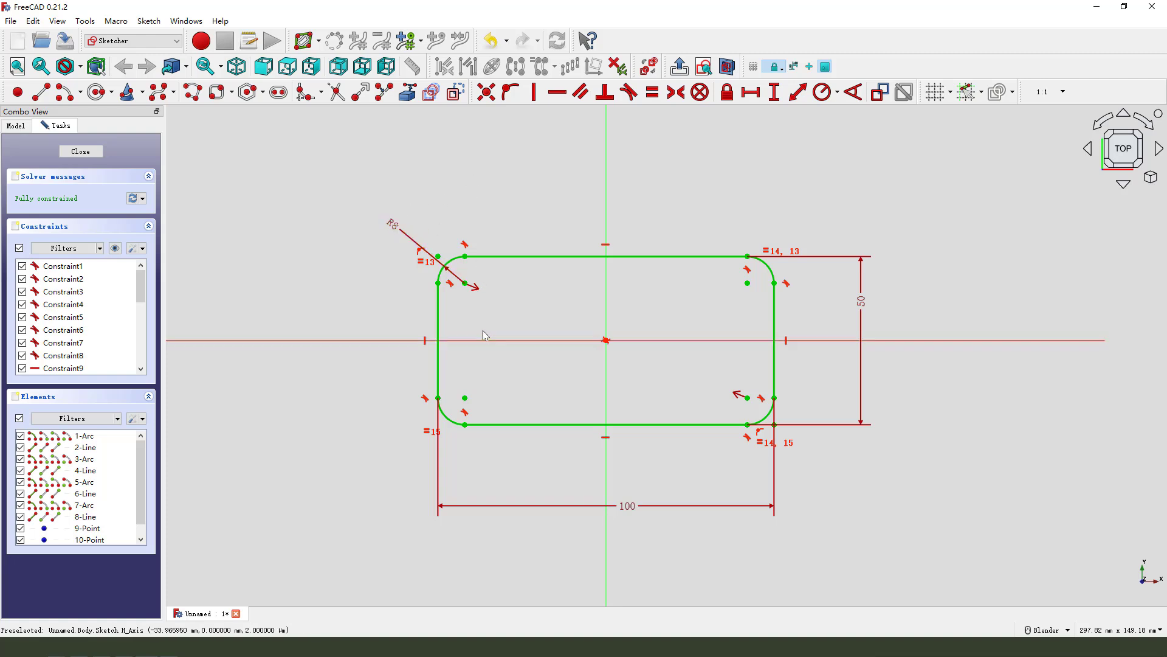
mouse_move(475, 285)
mouse_down()
mouse_move(451, 284)
mouse_move(474, 296)
mouse_up()
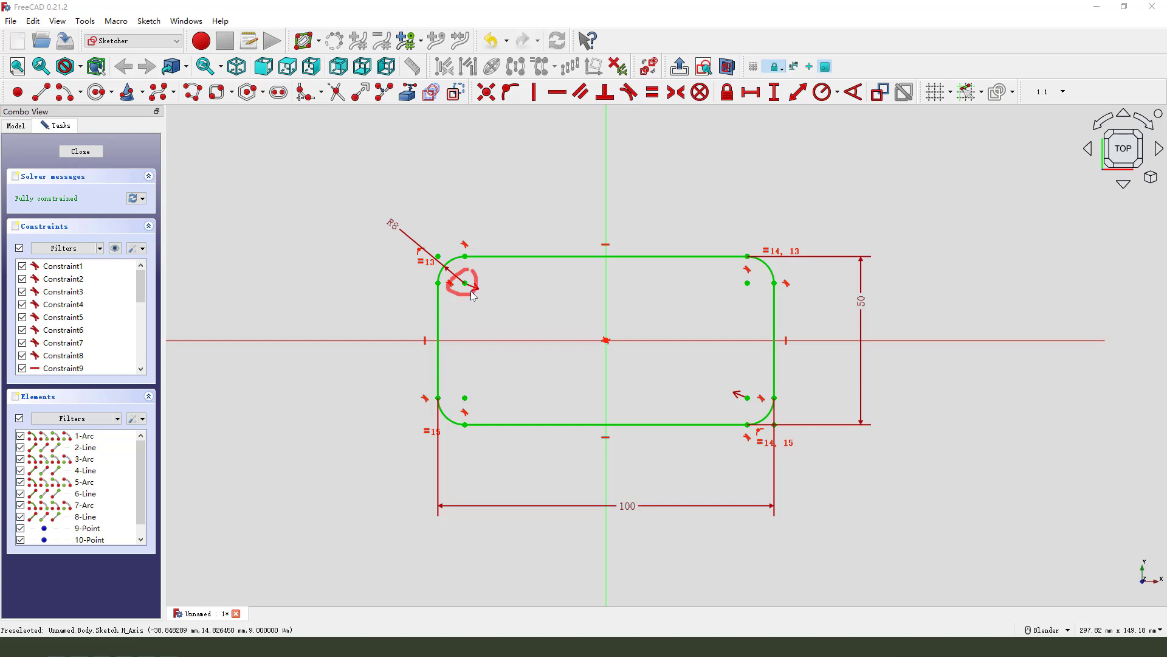
Step: Draw four circles centred on the corner arcs' centre points of the rounded rectangle, each about 9 to 12 mm in diameter
click(96, 92)
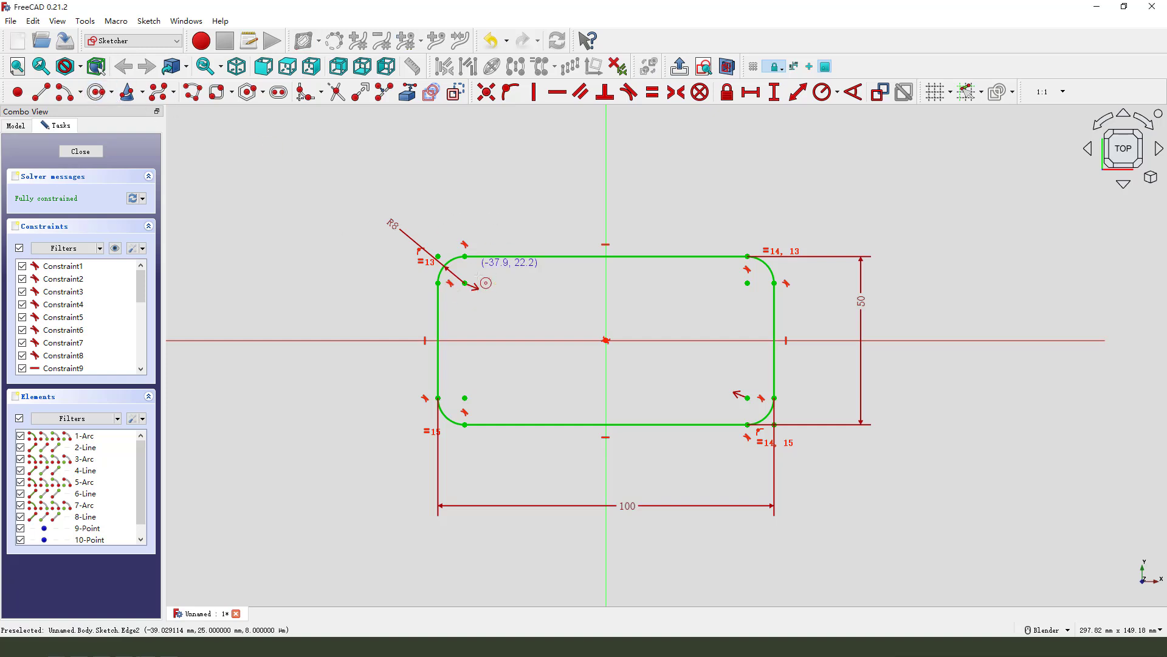
click(465, 283)
click(479, 287)
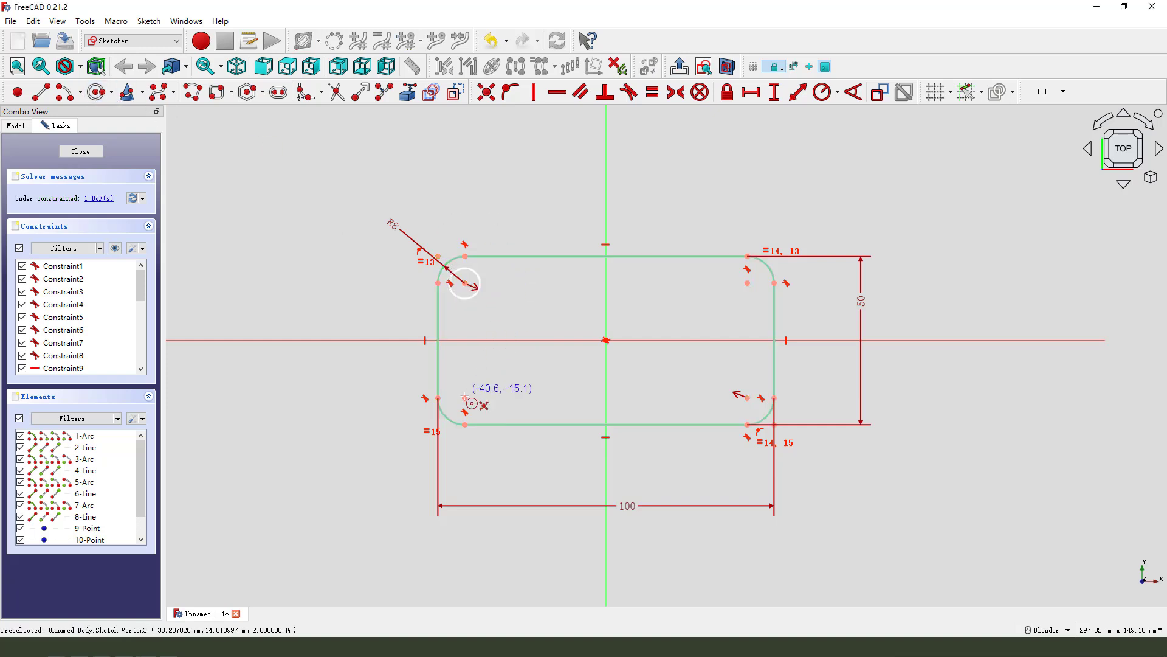
click(464, 397)
click(485, 402)
click(747, 397)
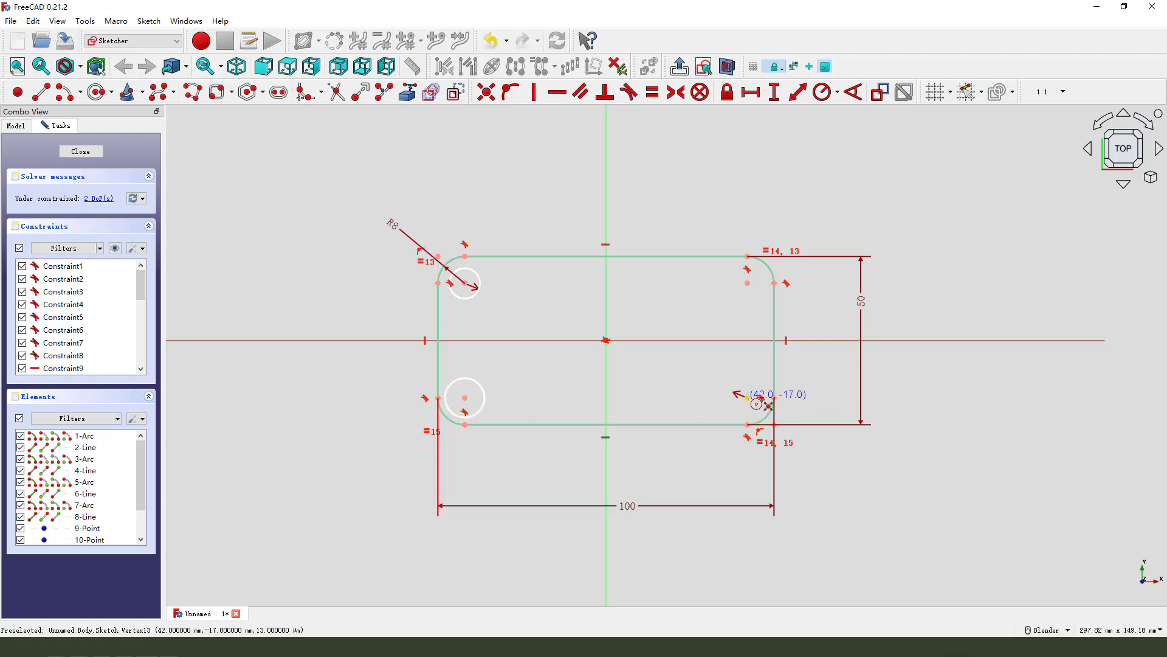
click(731, 393)
click(747, 283)
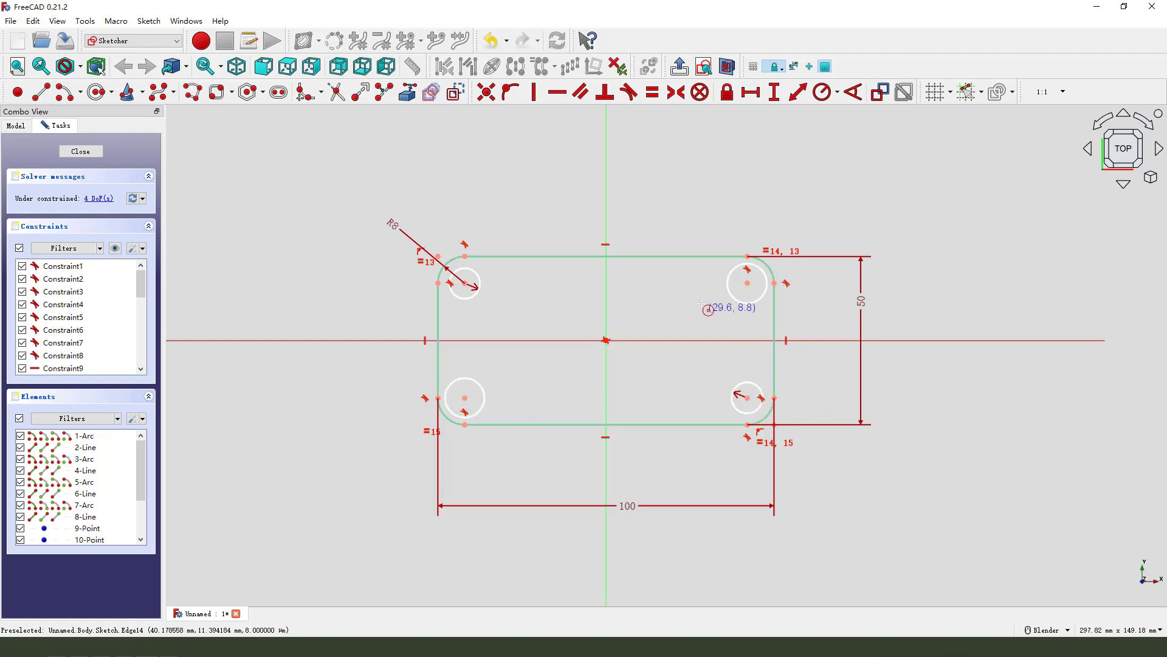
click(728, 284)
Step: Constrain the four corner circles to equal size
click(728, 285)
click(480, 284)
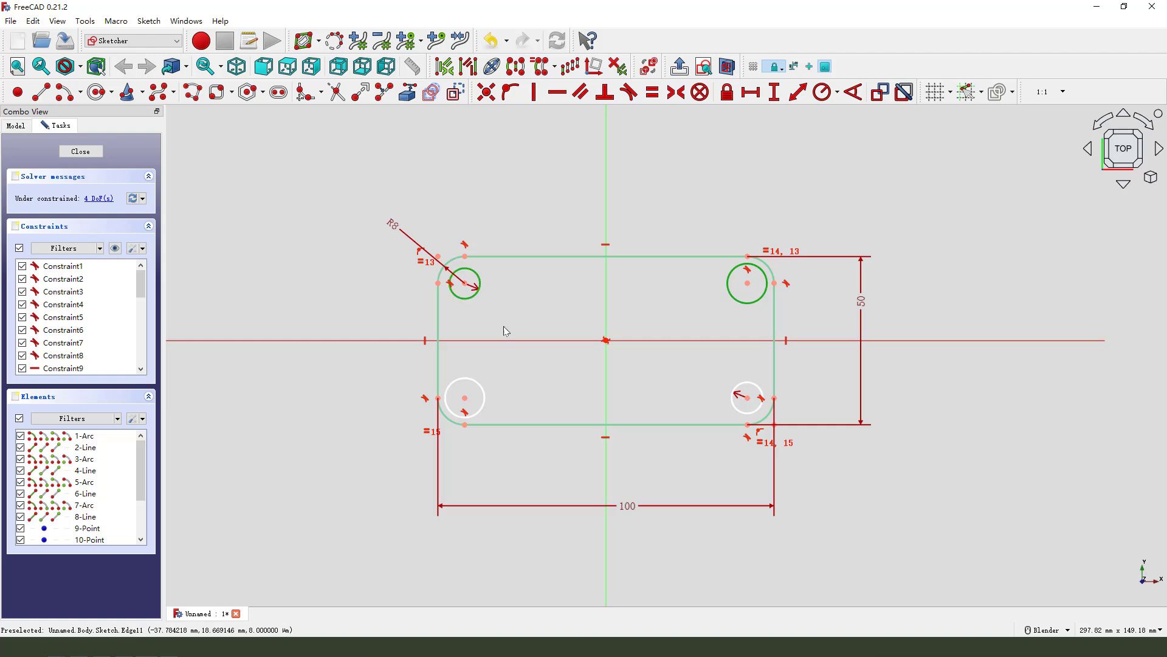
click(483, 392)
click(730, 396)
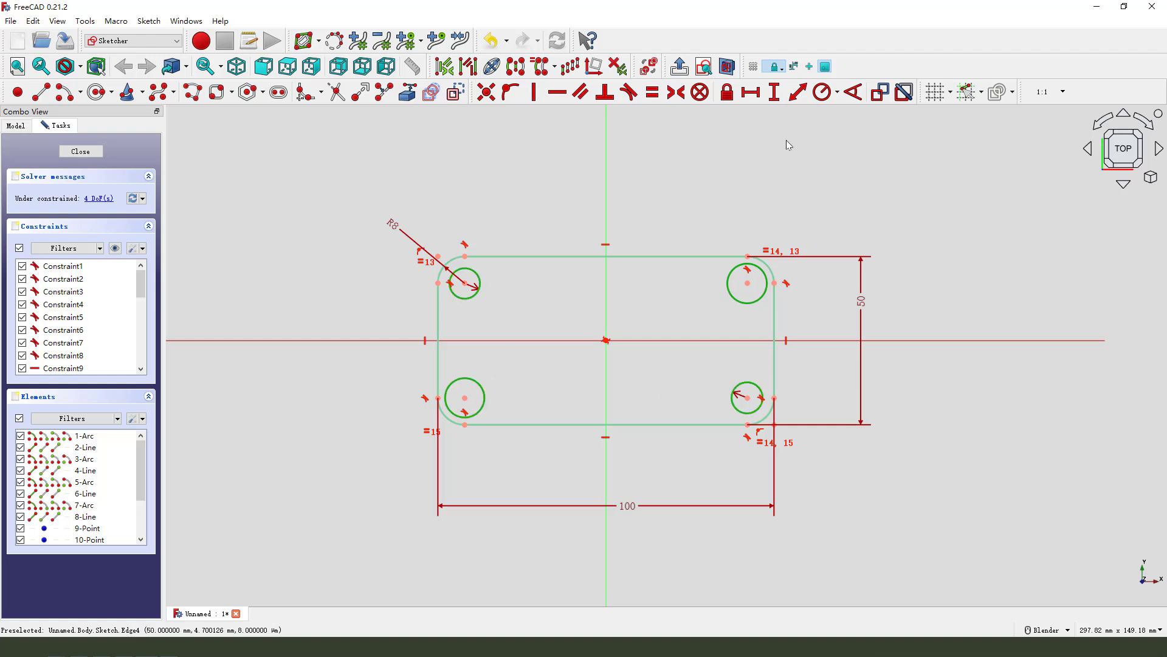
click(659, 96)
Step: Set the upper-left corner circle's diameter to 8 mm and close the sketch
click(485, 285)
click(839, 93)
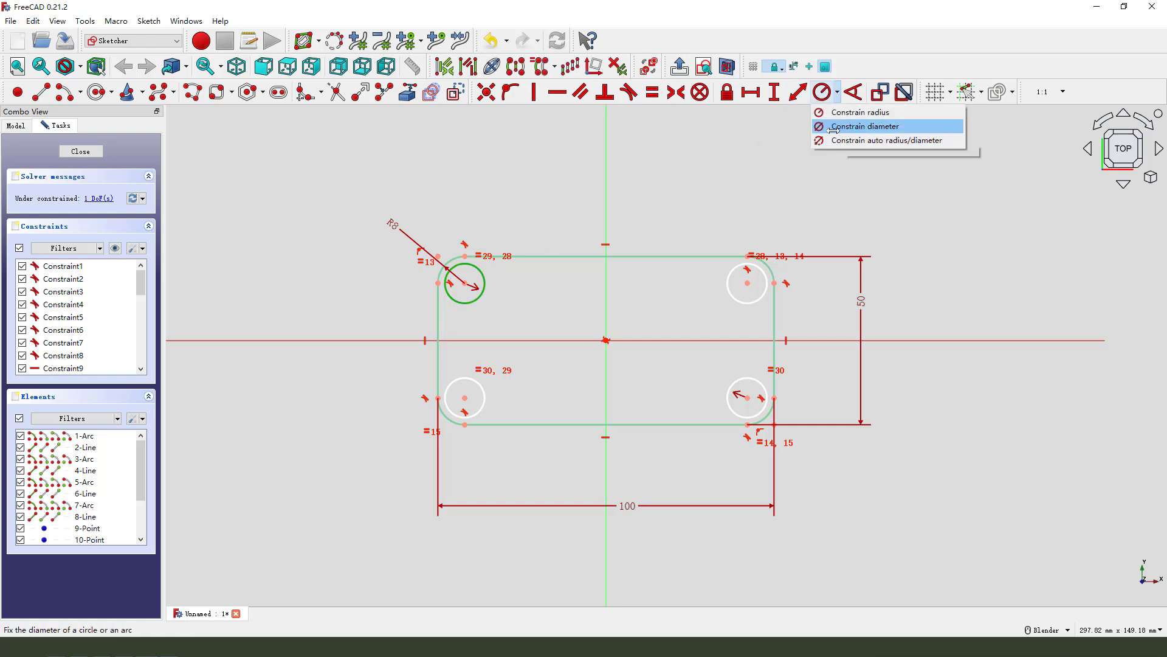
click(876, 126)
text(8)
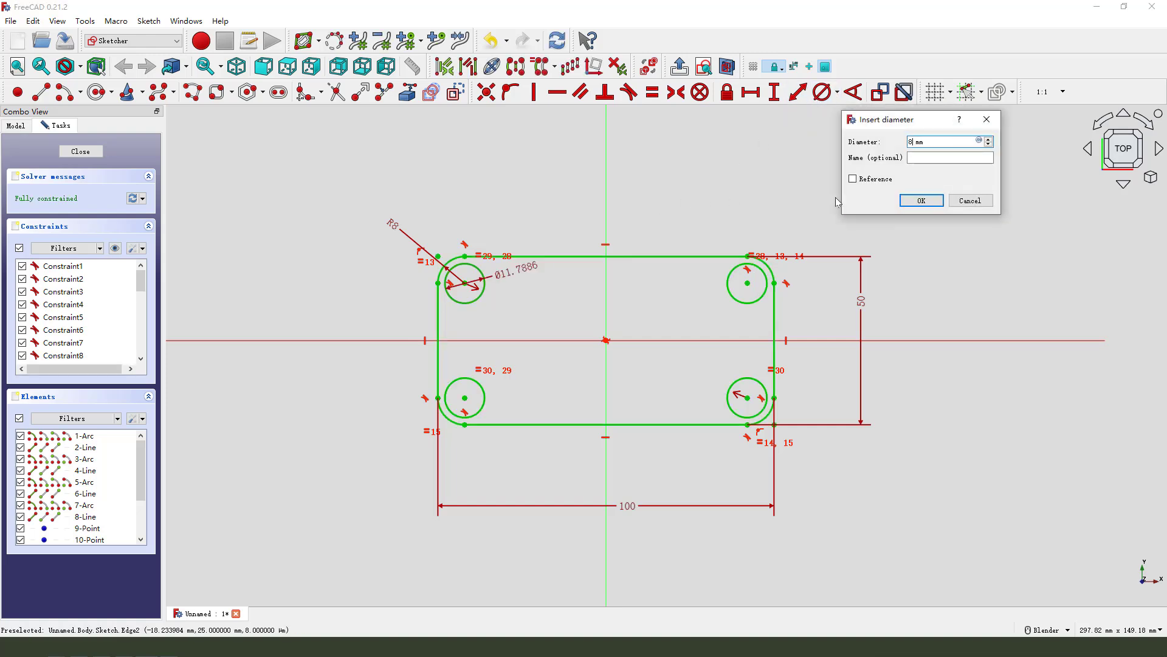
key(Return)
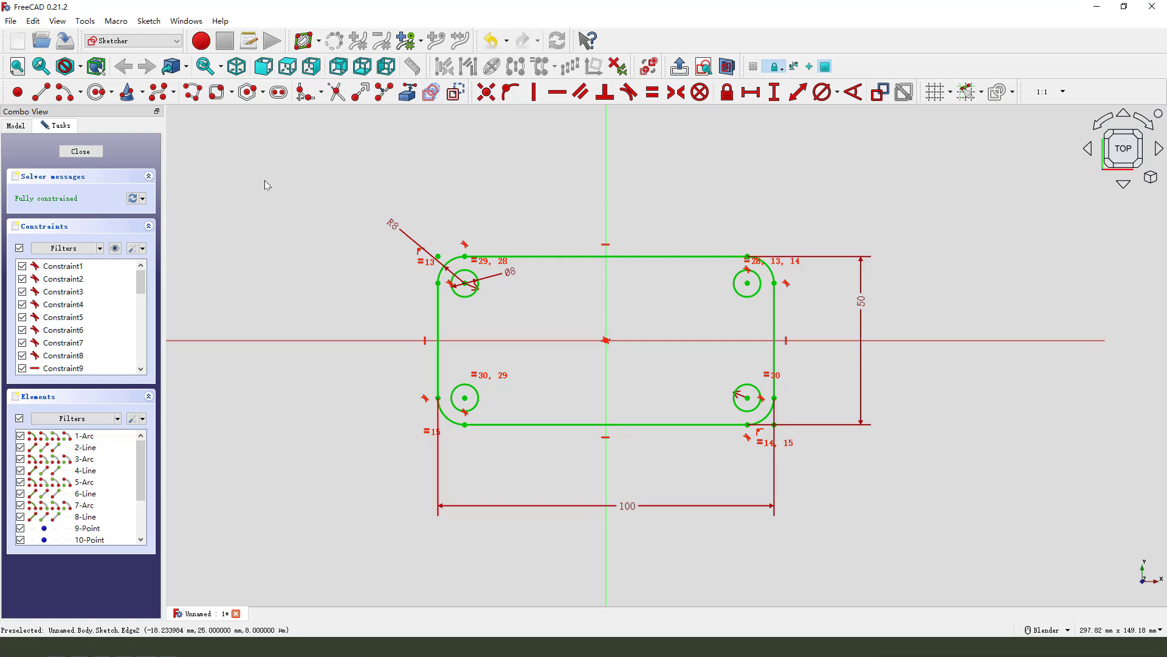
click(81, 152)
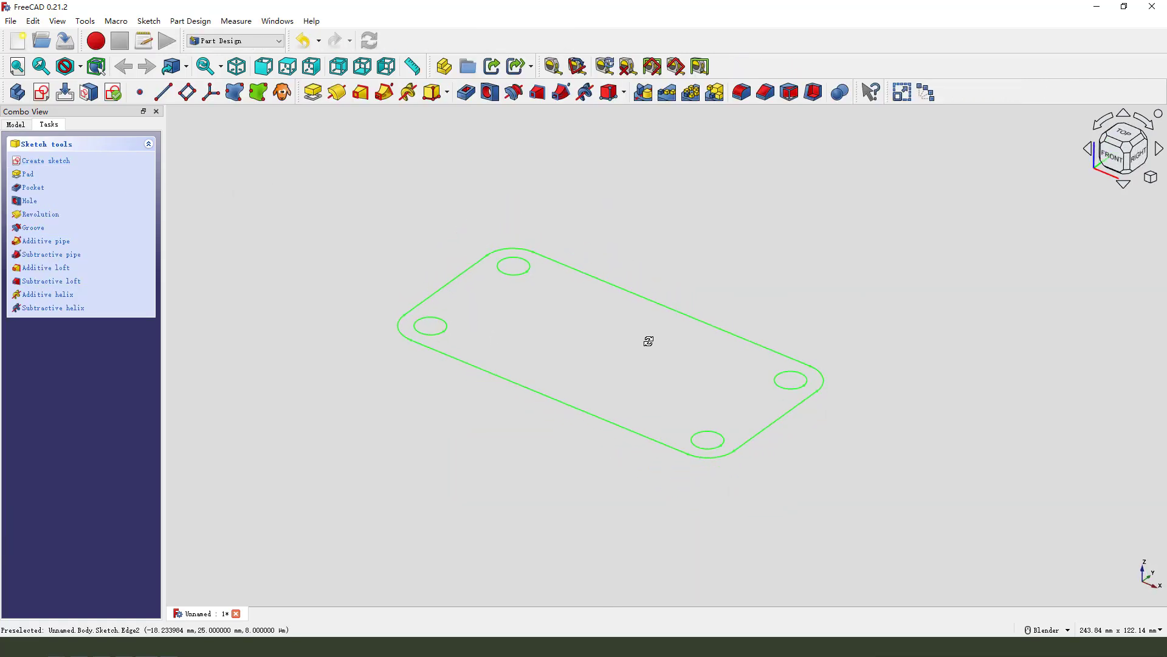
Step: Pad the base plate sketch to a length of 12 mm
click(314, 92)
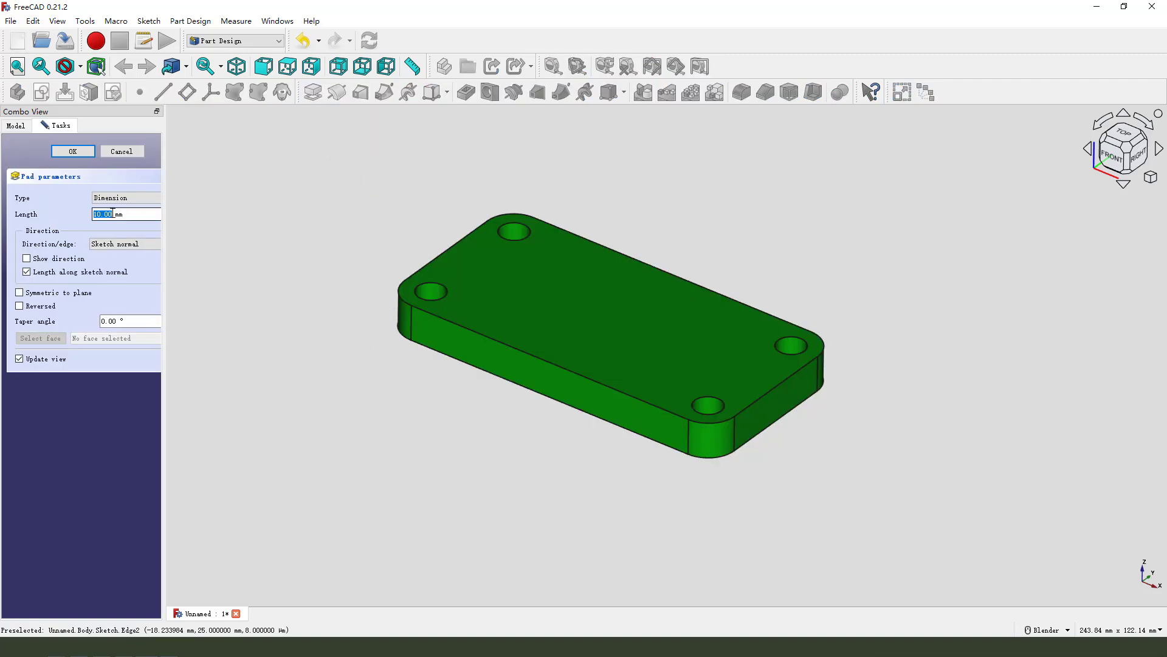
drag(93, 214, 85, 220)
text(12)
key(Return)
middle_drag(340, 282, 297, 143)
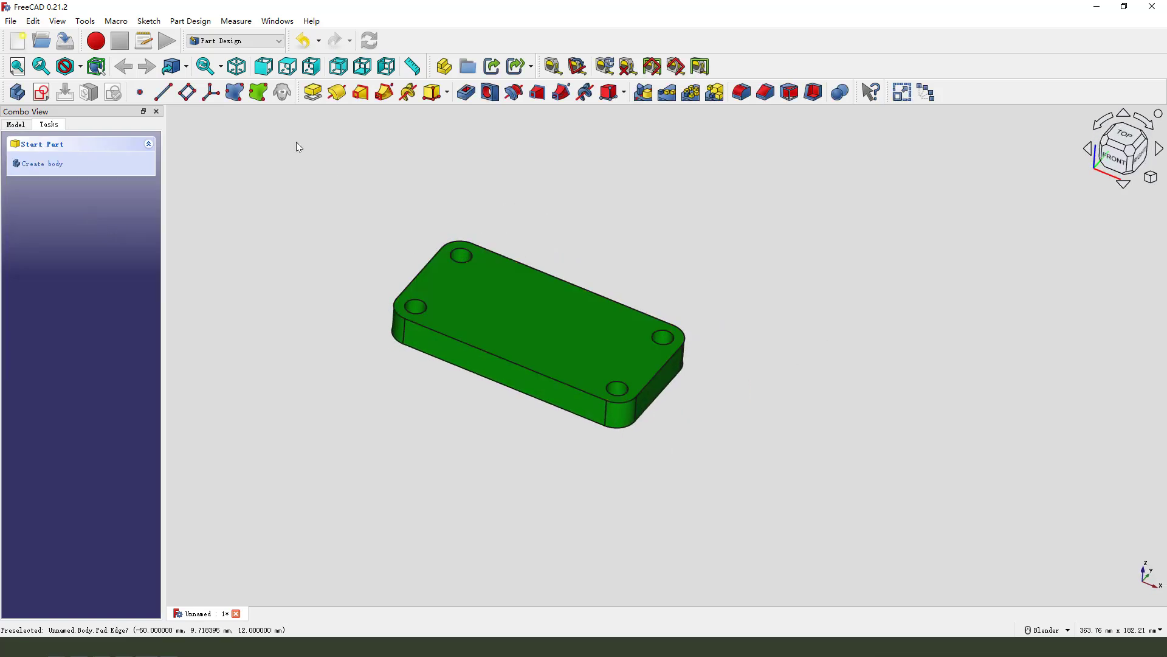
Step: Start a new sketch on the XY plane and show it in section view
click(41, 93)
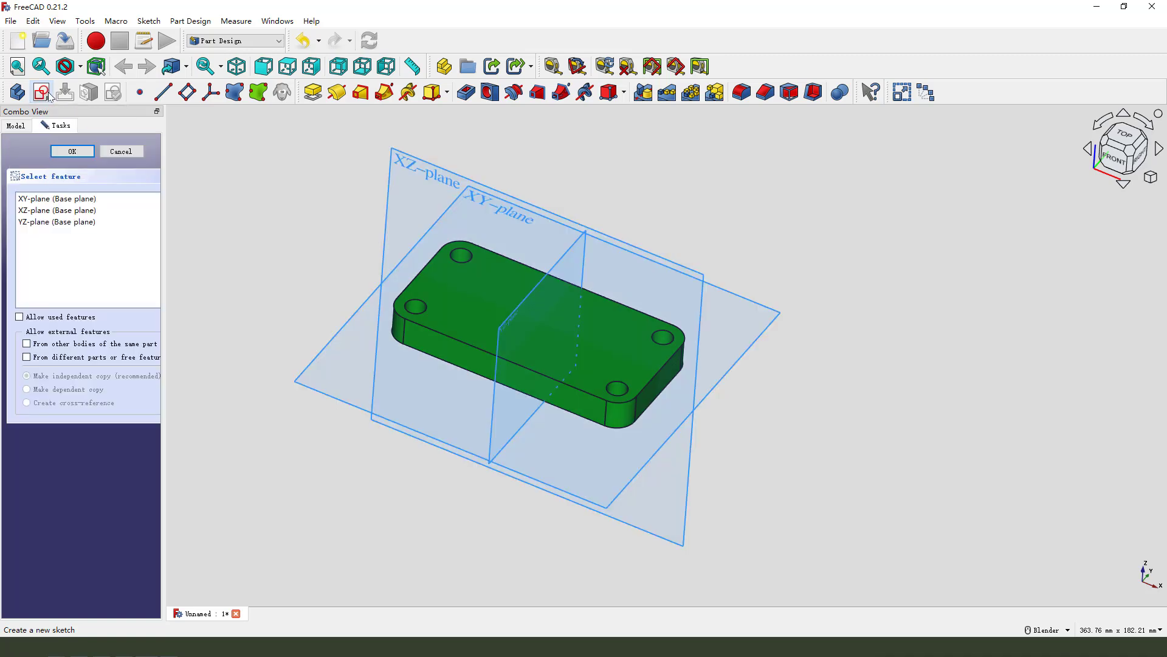
middle_drag(490, 299, 534, 152)
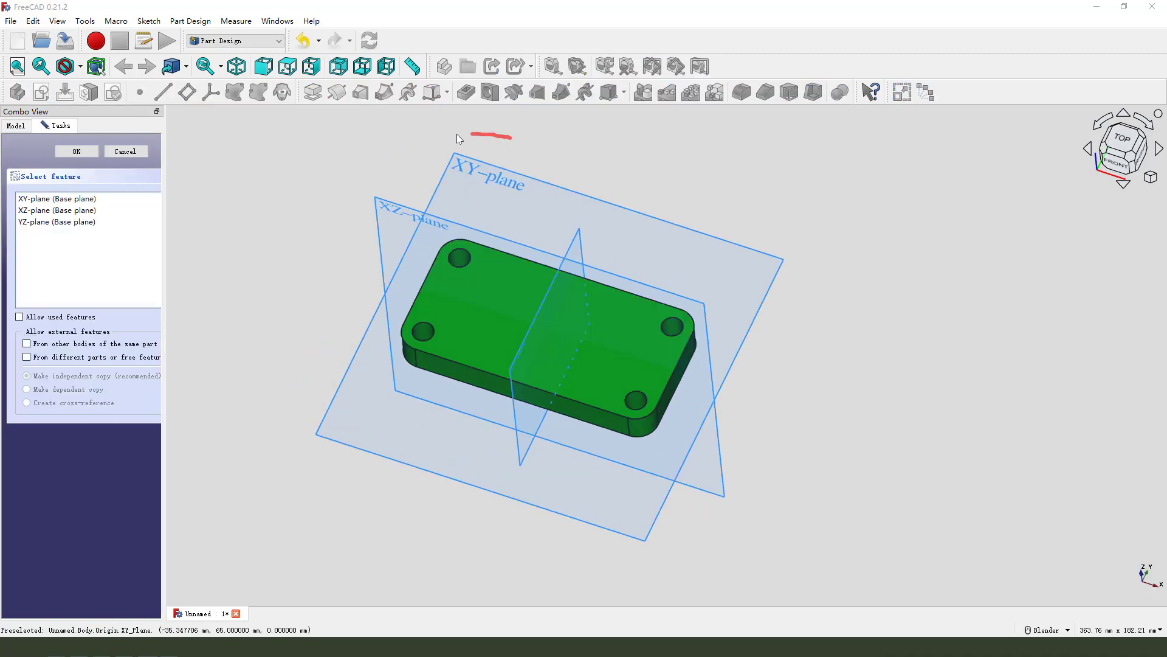
click(505, 186)
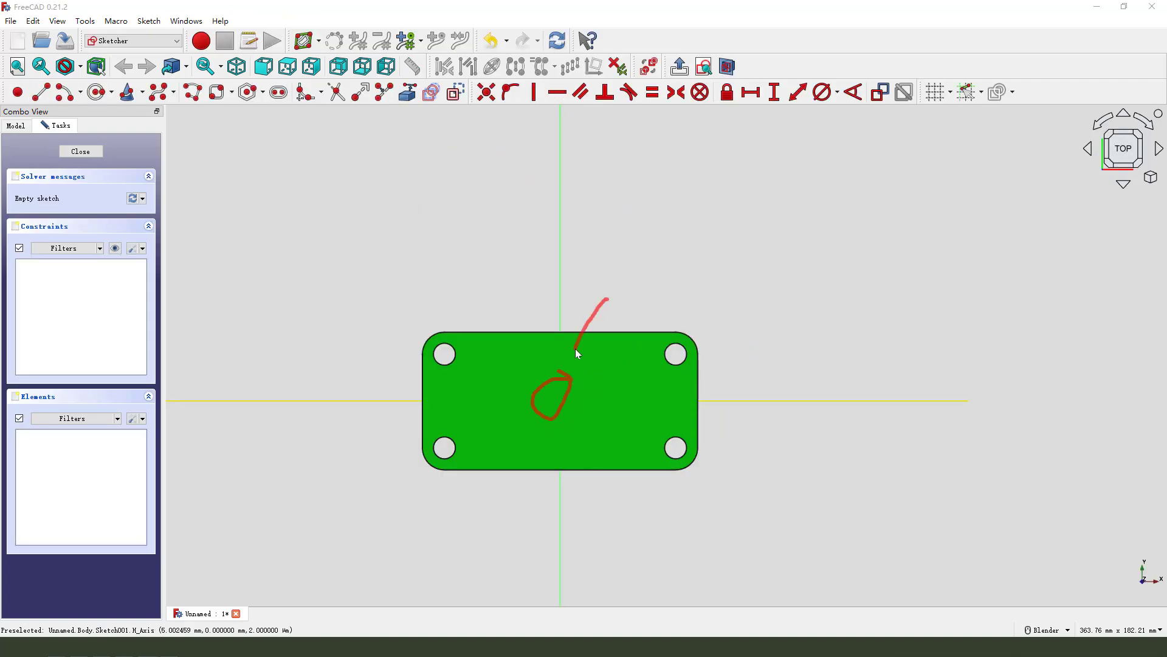
click(730, 68)
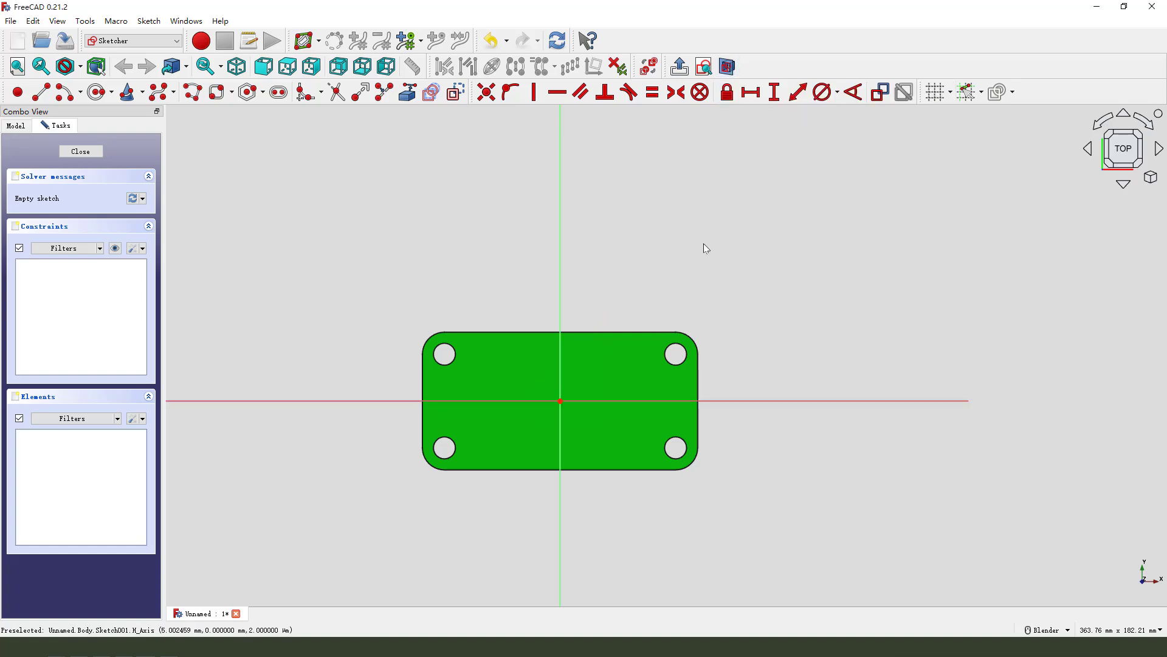
Step: Draw a circle about 33 mm in diameter centred on the sketch origin
click(103, 96)
click(560, 402)
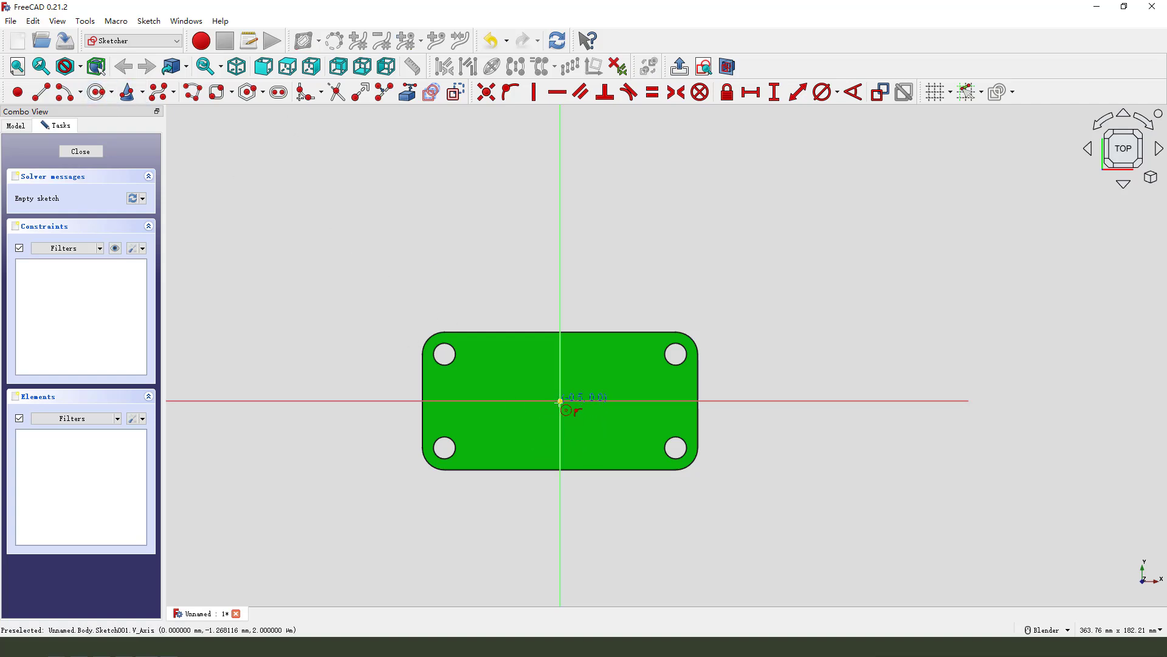
click(593, 430)
right_click(608, 316)
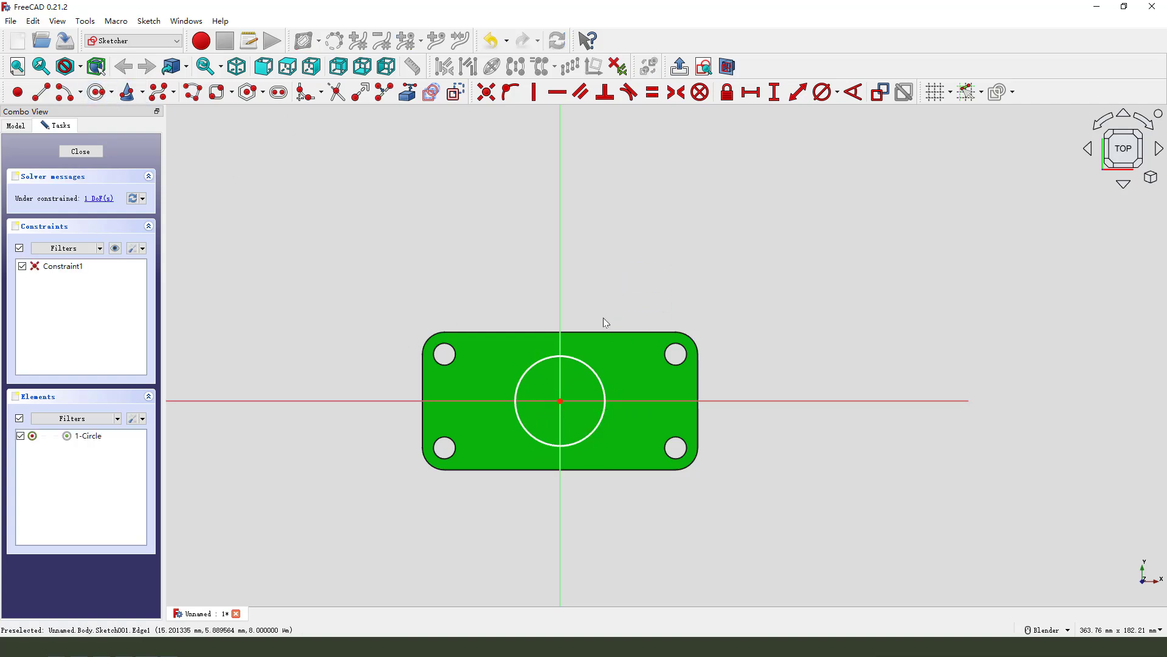
Step: Set the central circle's diameter to 30 mm
click(593, 374)
click(822, 92)
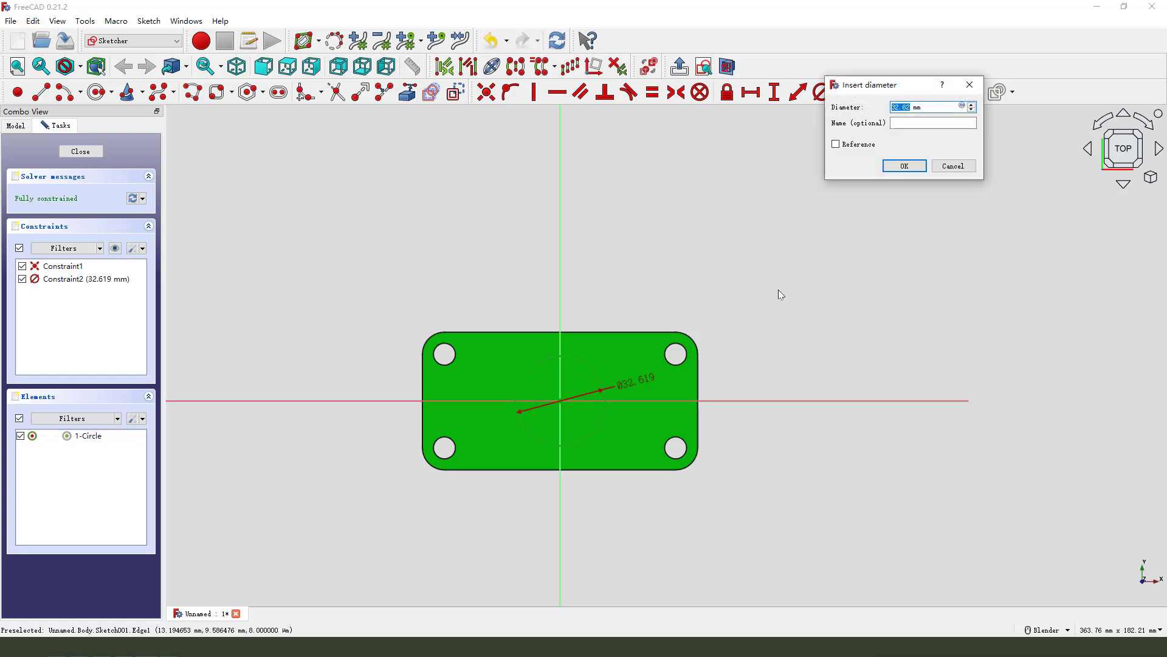
text(30)
key(Return)
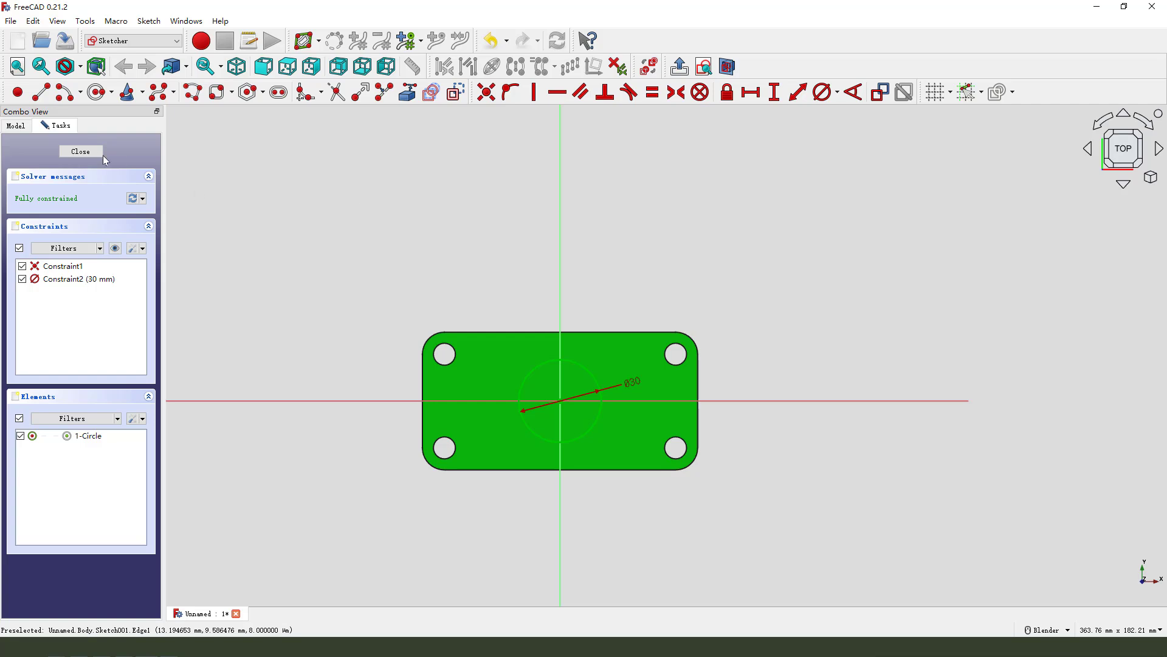
Step: Close the central circle sketch and start a Pad from it
click(679, 67)
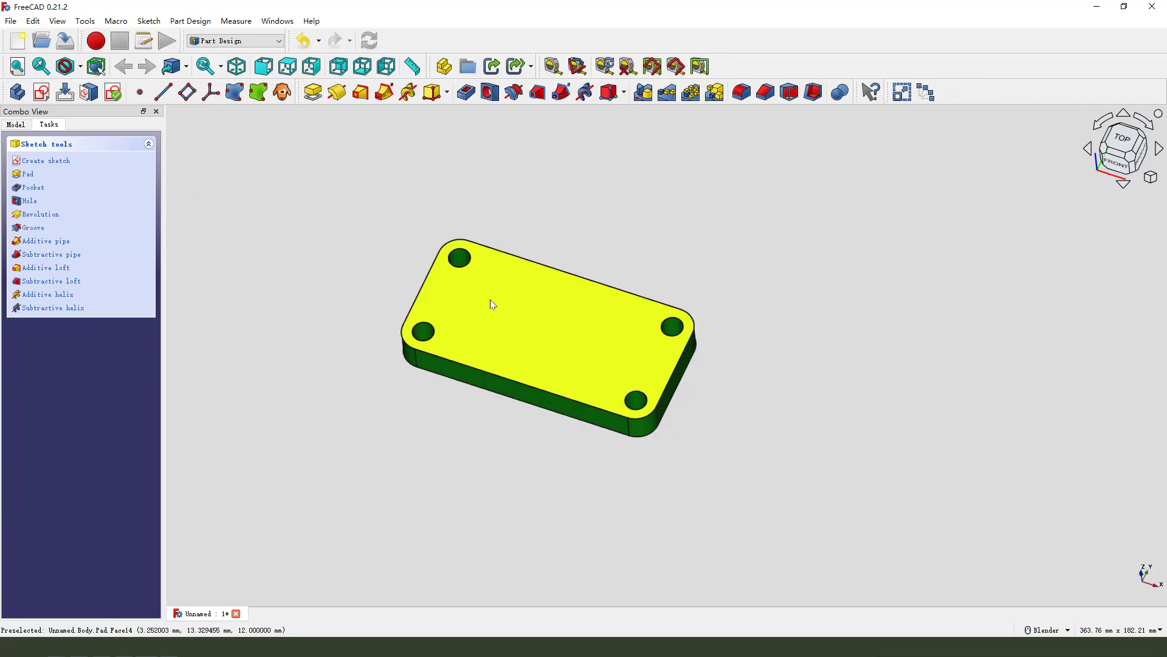
click(314, 94)
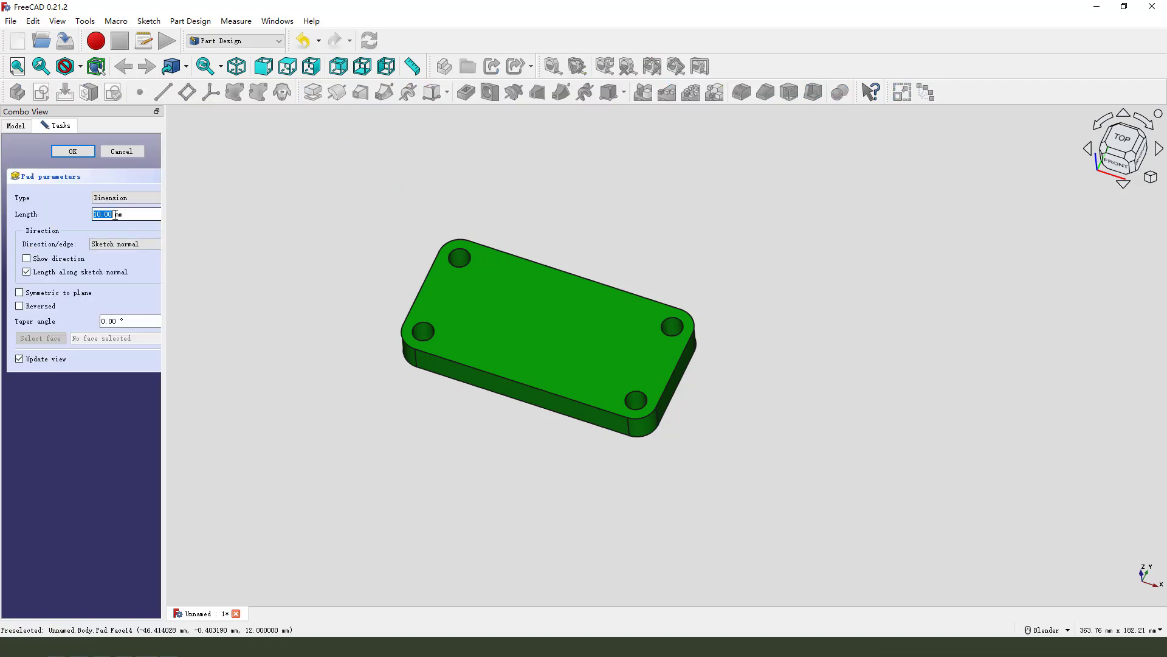
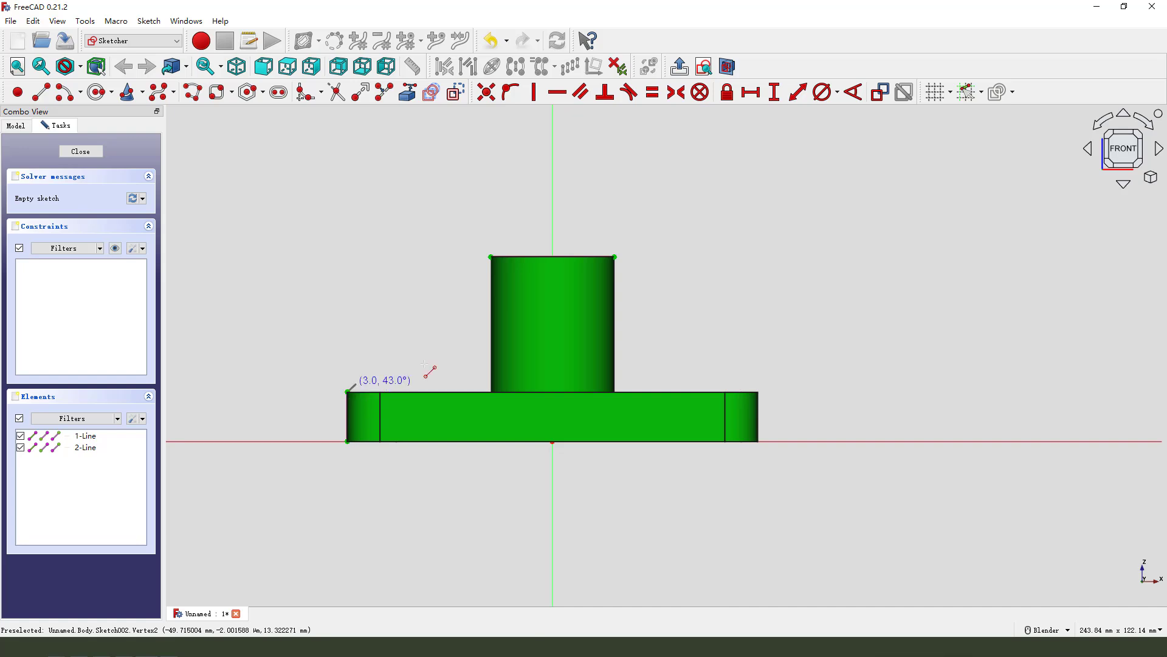
Step: Sketch a closed rib profile in section view, from the plate's upper-left corner up to about 34 mm height inside the cylinder, with a horizontal base
click(483, 303)
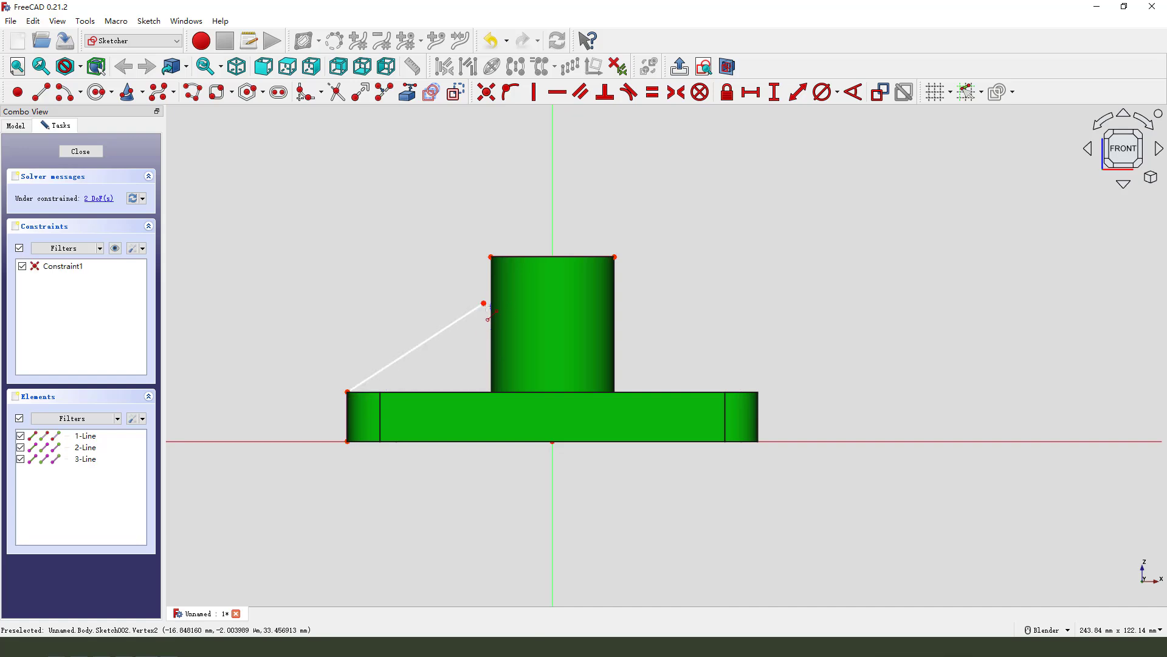
click(519, 302)
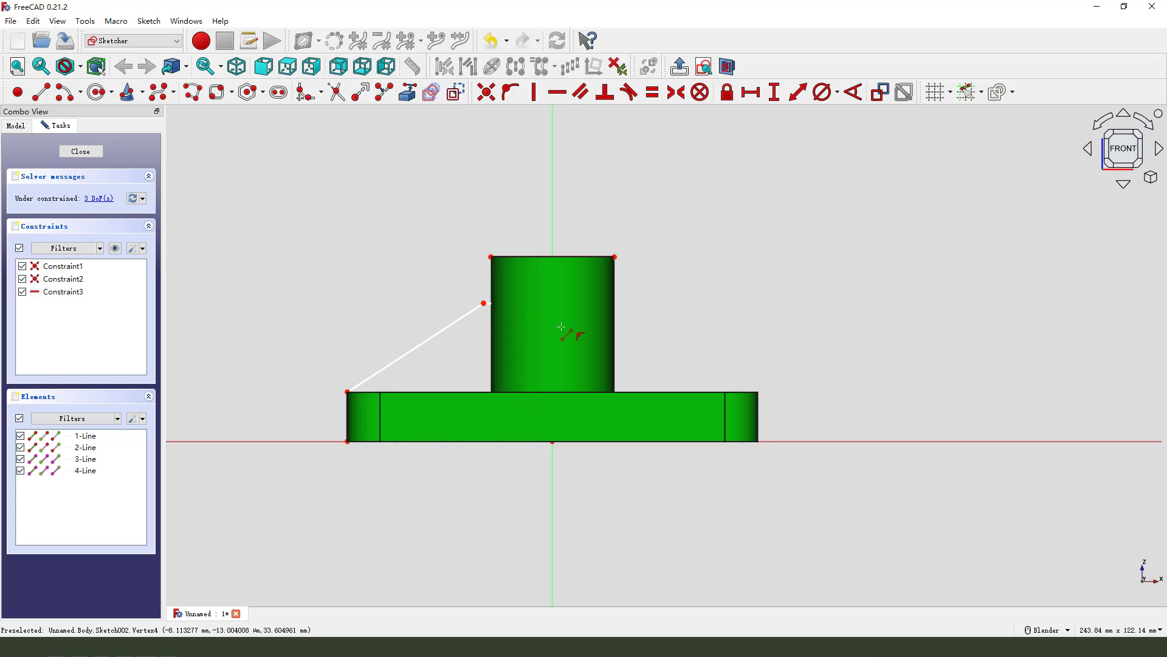
click(728, 66)
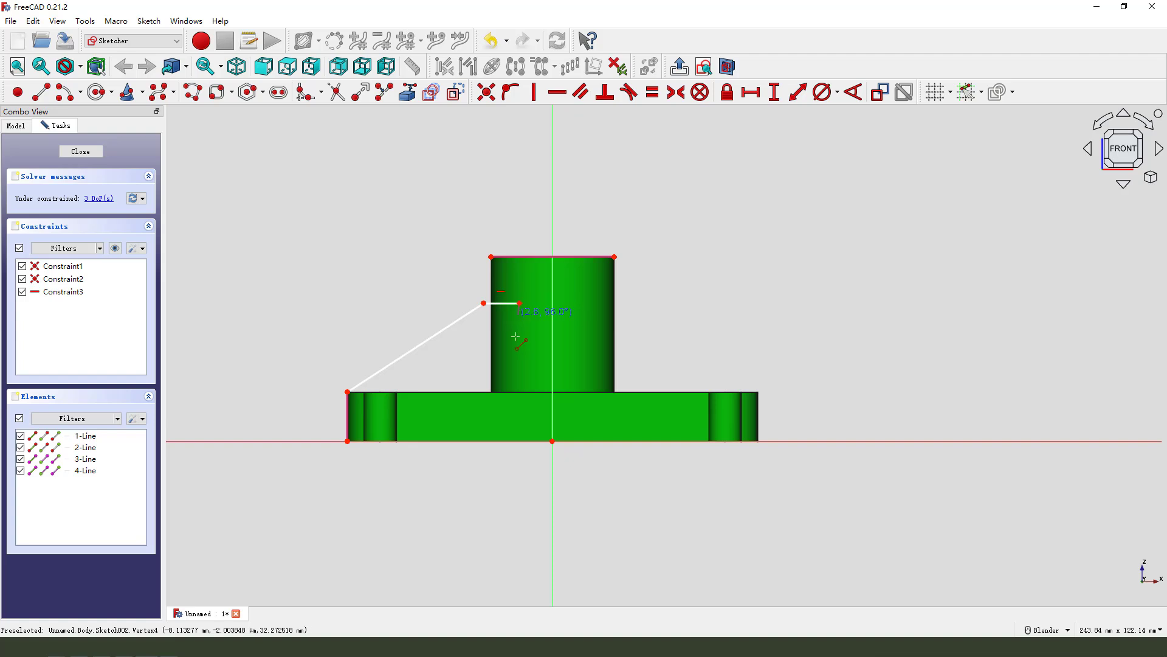
click(520, 378)
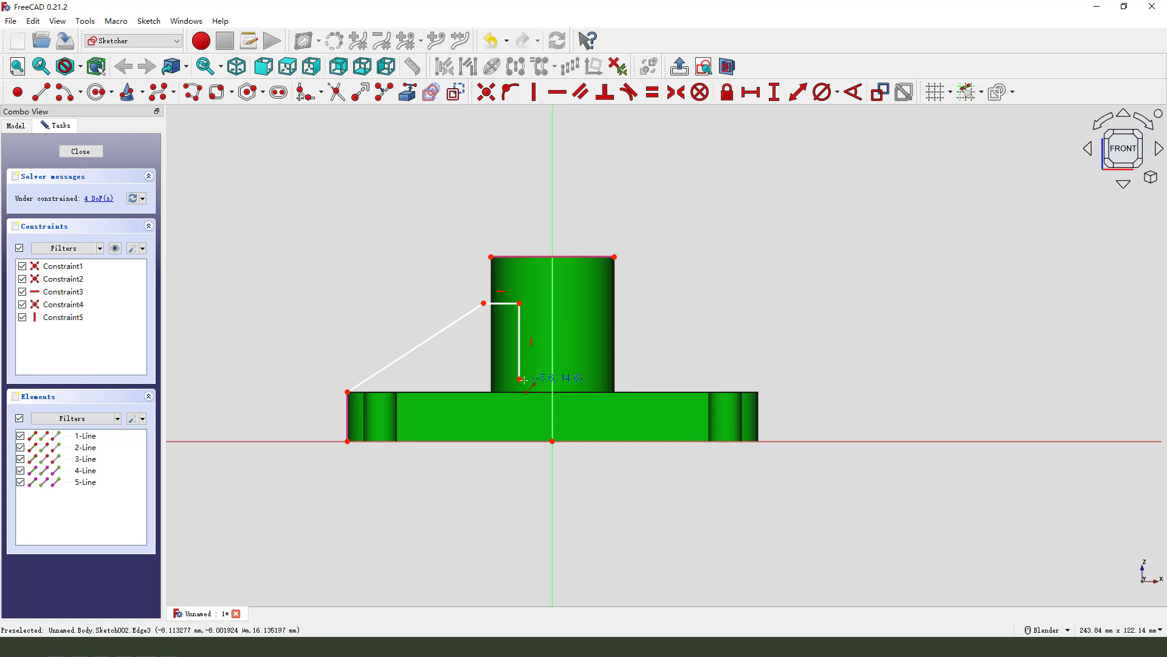
click(348, 392)
click(459, 383)
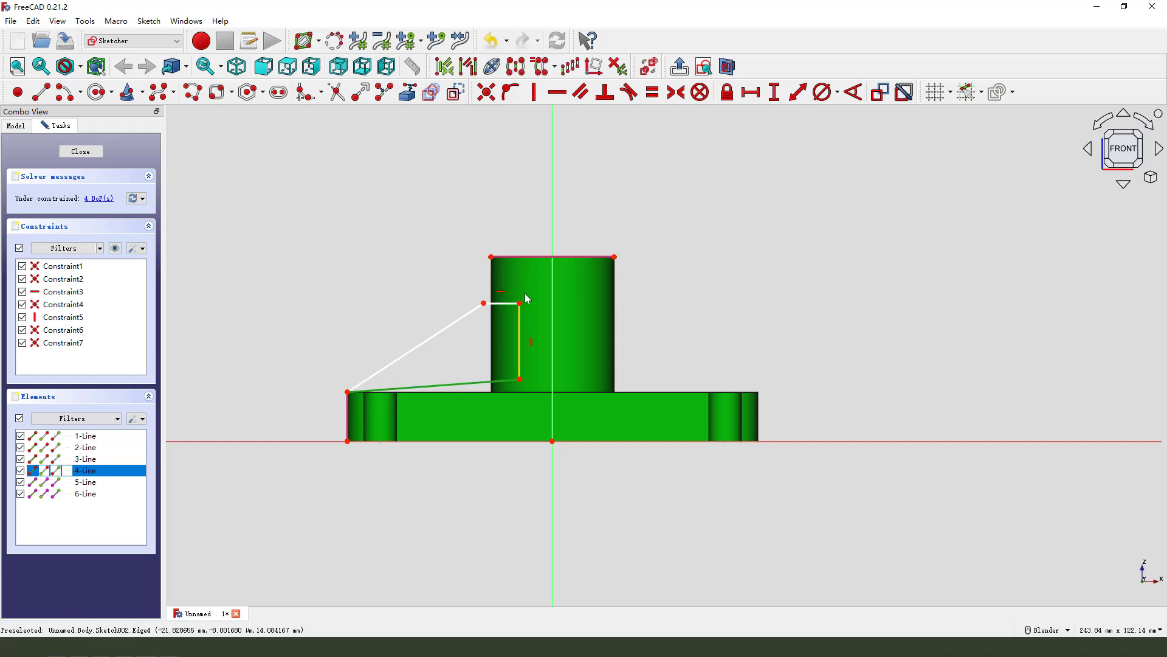
click(560, 94)
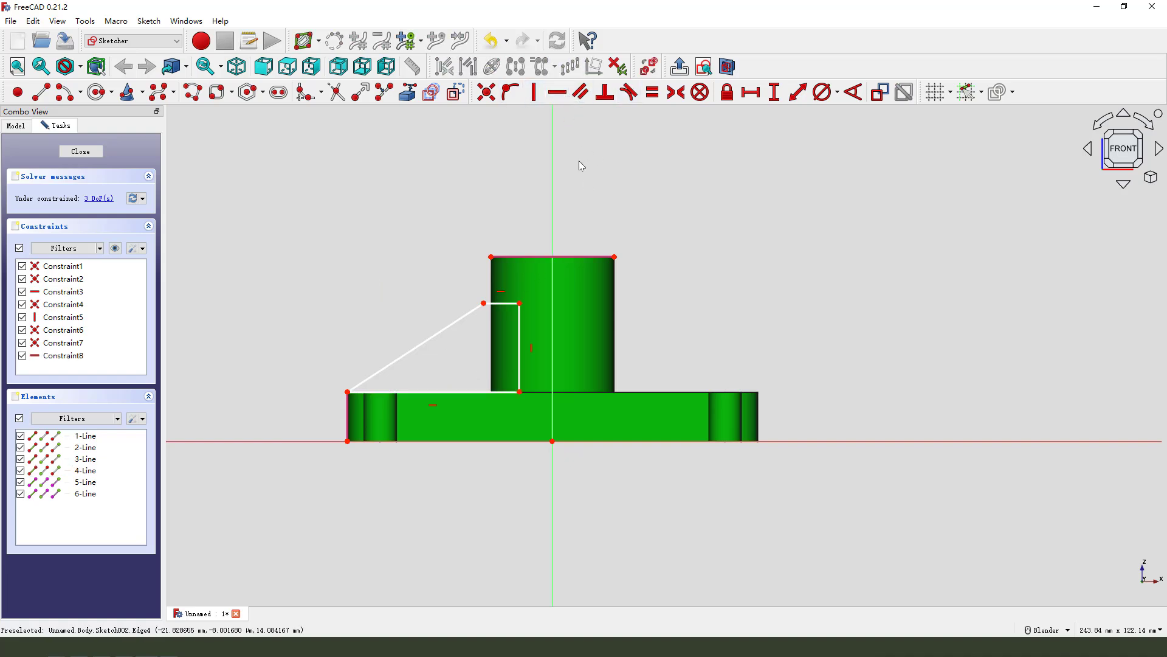
Step: Align the rib profile's upper-left corner vertically with the cylinder's upper-left corner
click(484, 303)
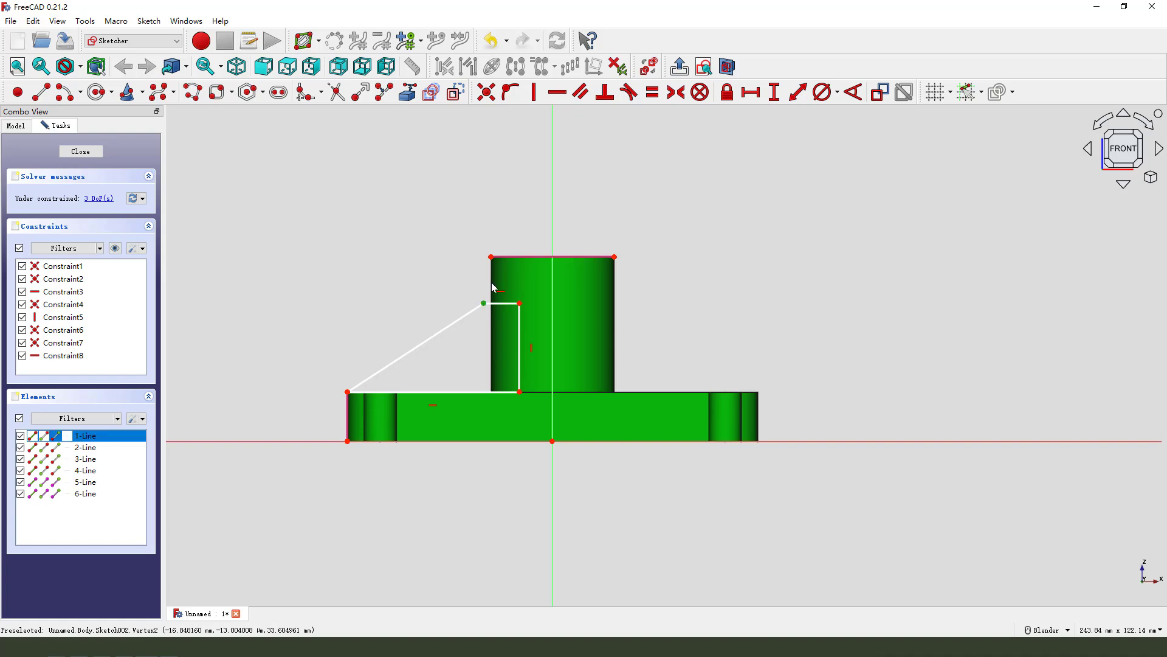
click(491, 258)
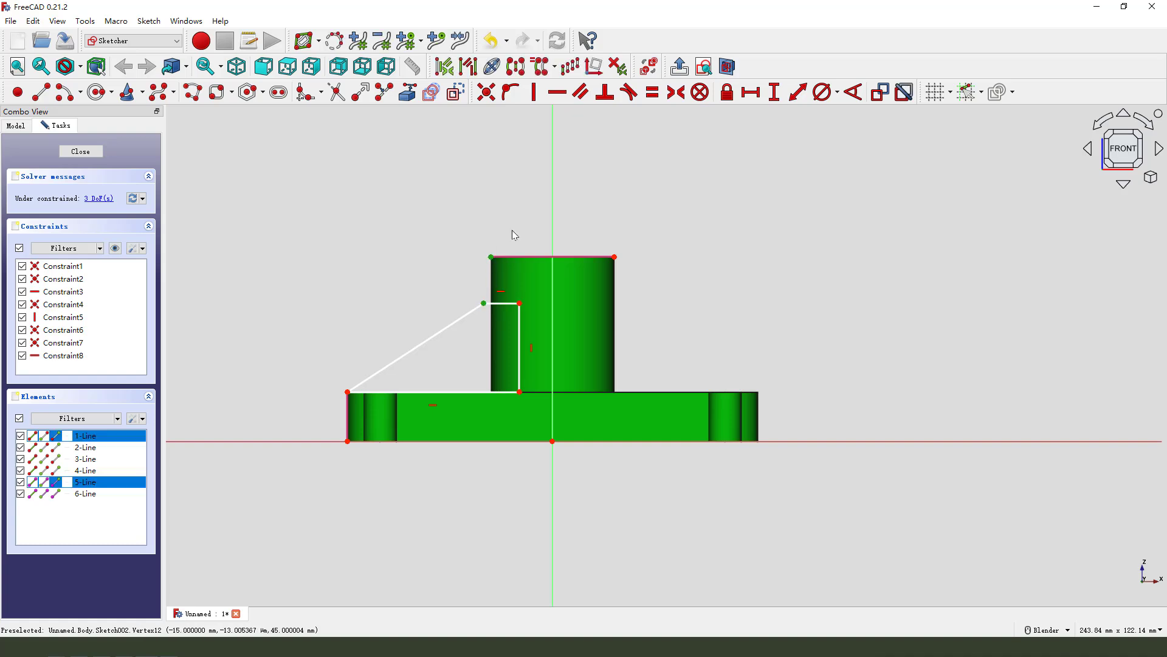
click(535, 93)
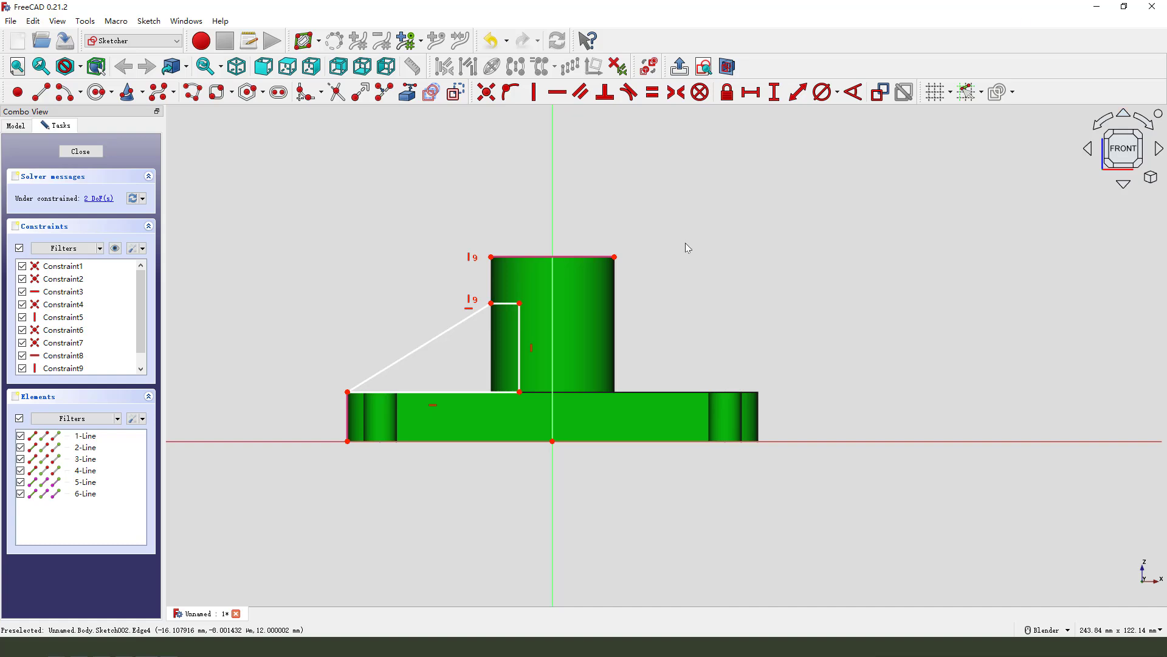
Step: Dimension the rib profile's vertical edge to 20 mm and place the dimension clear of the cylinder
click(519, 332)
click(774, 102)
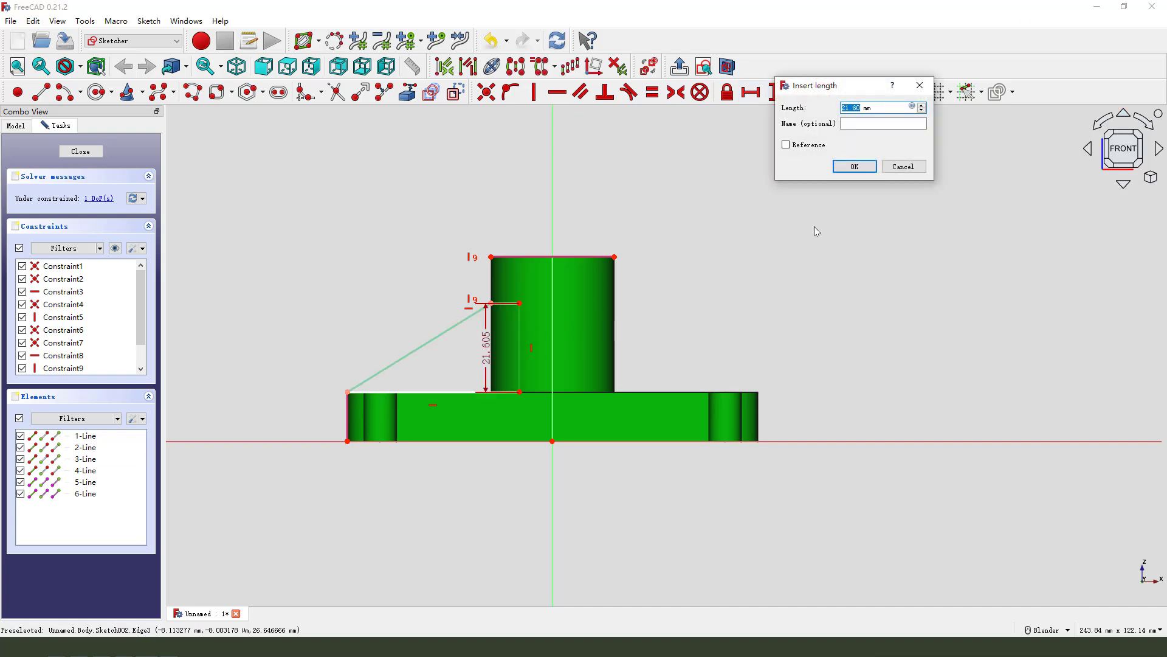
text(20)
key(Return)
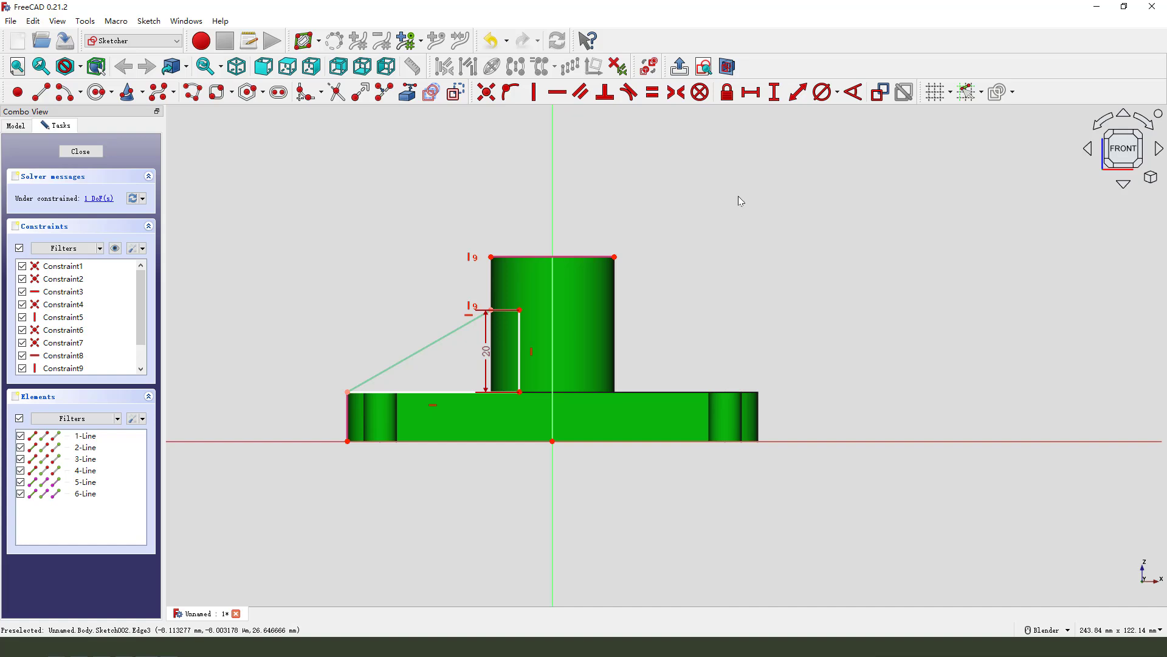
drag(495, 355, 455, 340)
Step: Constrain the rib profile's upper inner corner onto the vertical axis and close the sketch
click(521, 317)
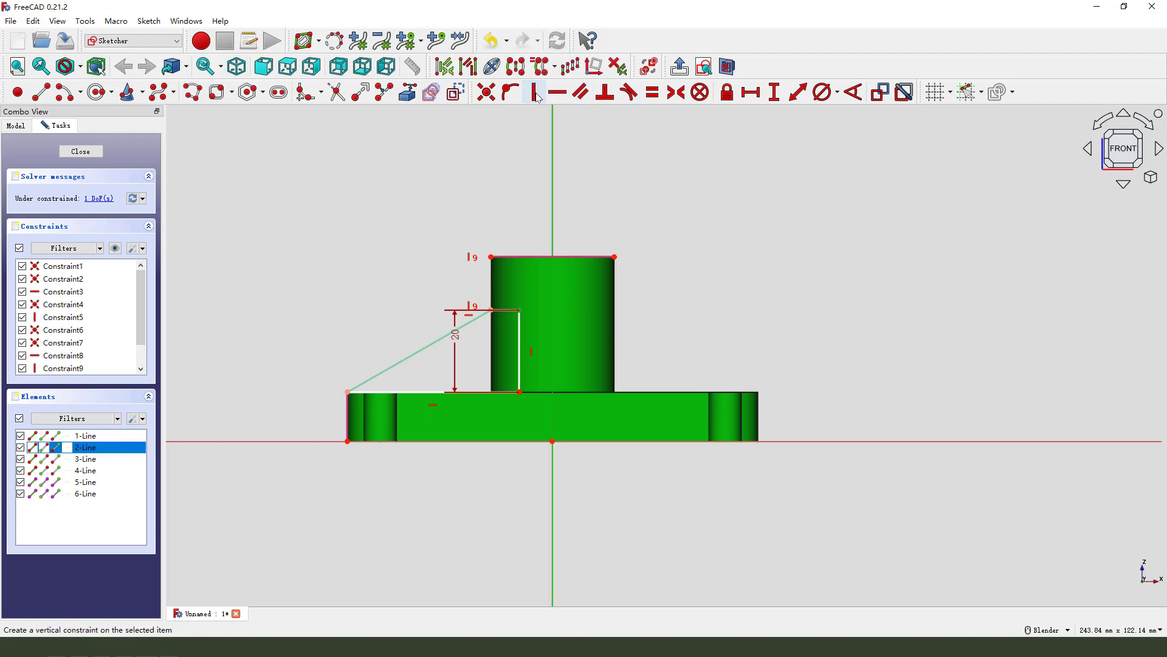
click(510, 92)
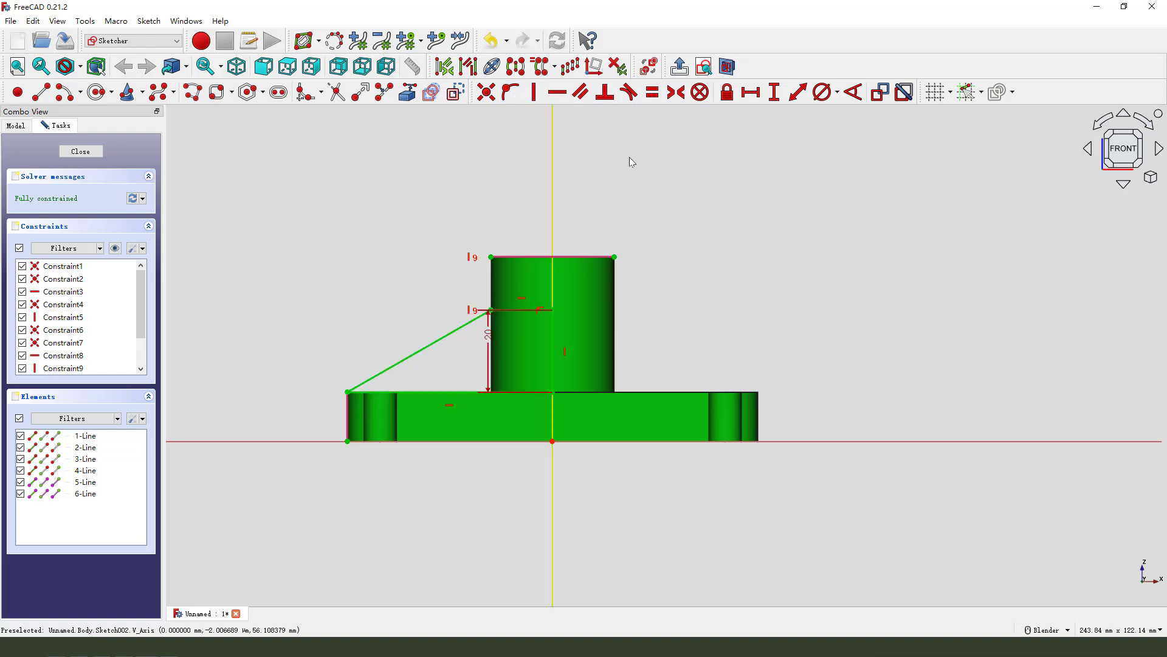
click(79, 150)
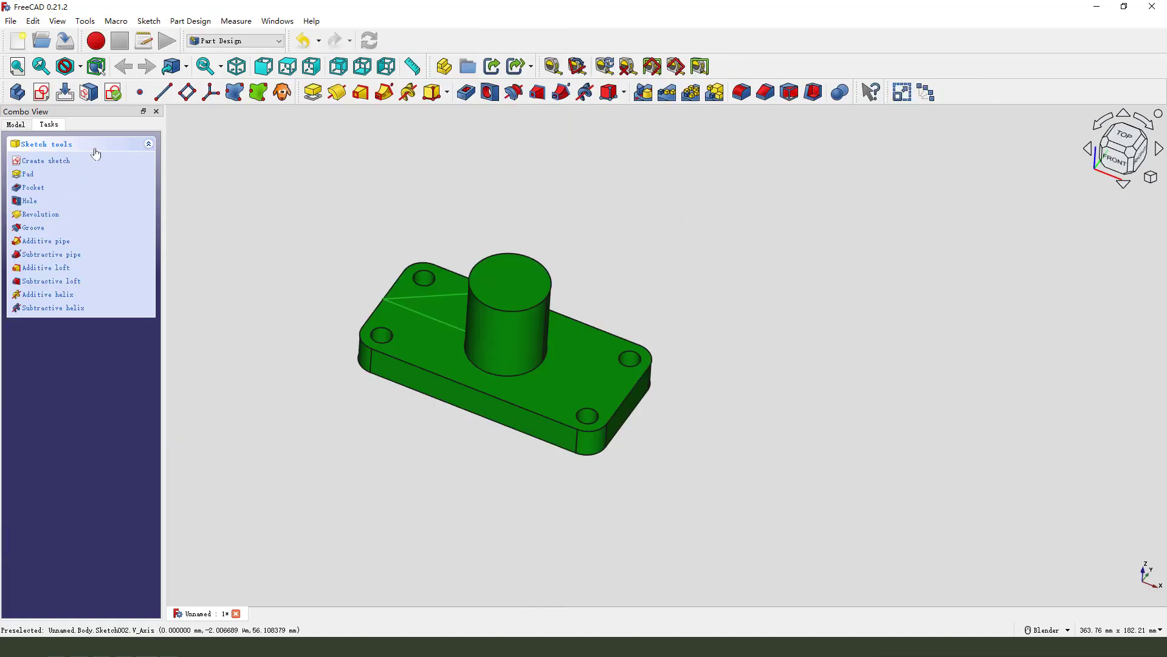
Step: Pad the rib profile 8 mm, symmetric to the sketch plane
click(315, 92)
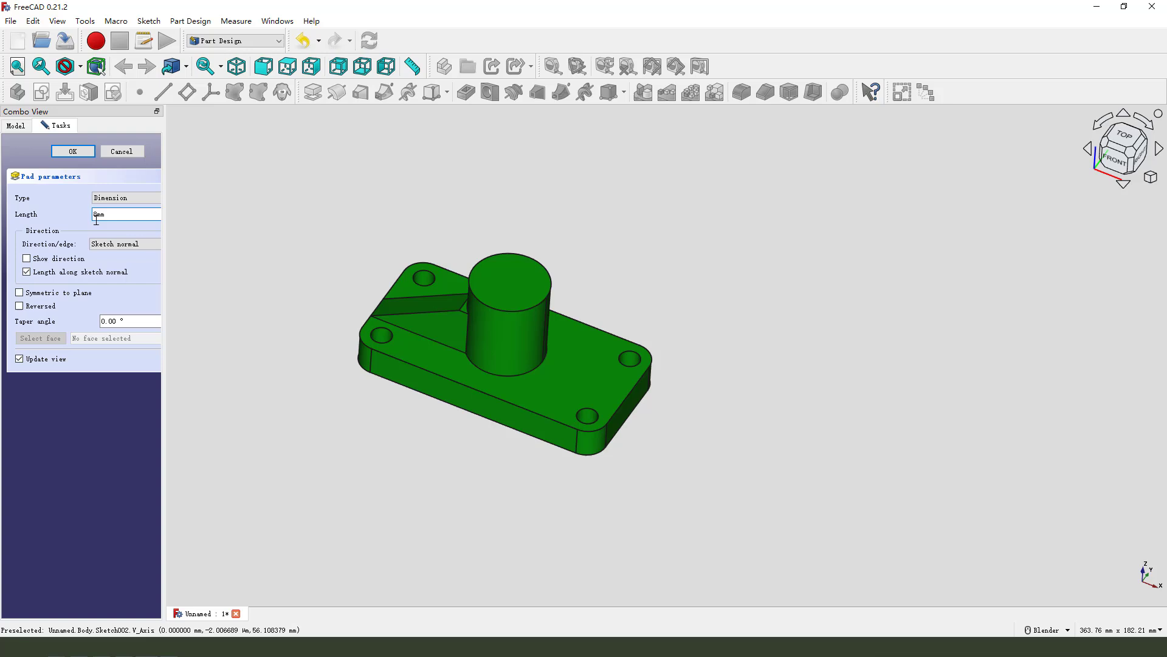
click(126, 198)
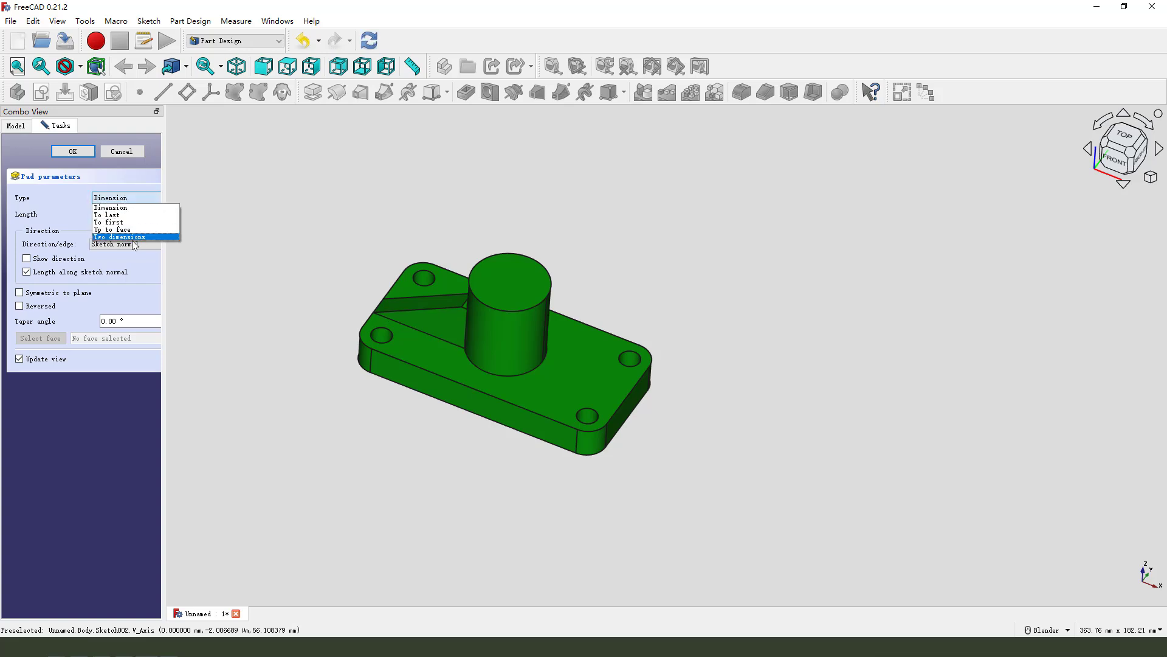
click(127, 207)
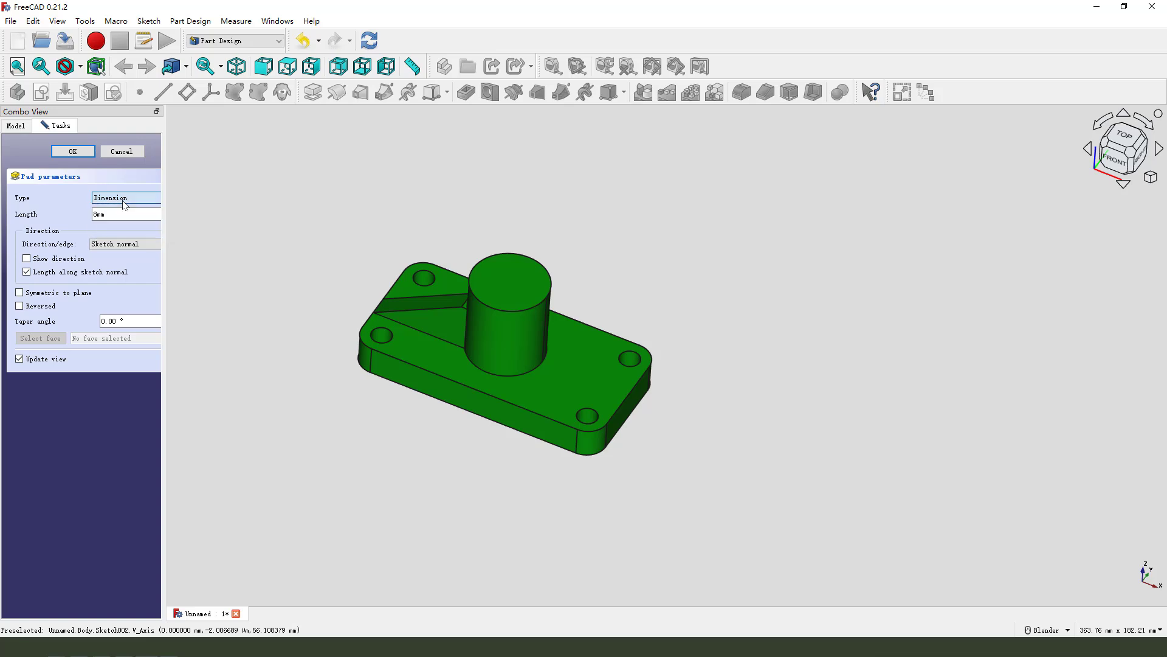
click(49, 297)
middle_drag(326, 318, 316, 334)
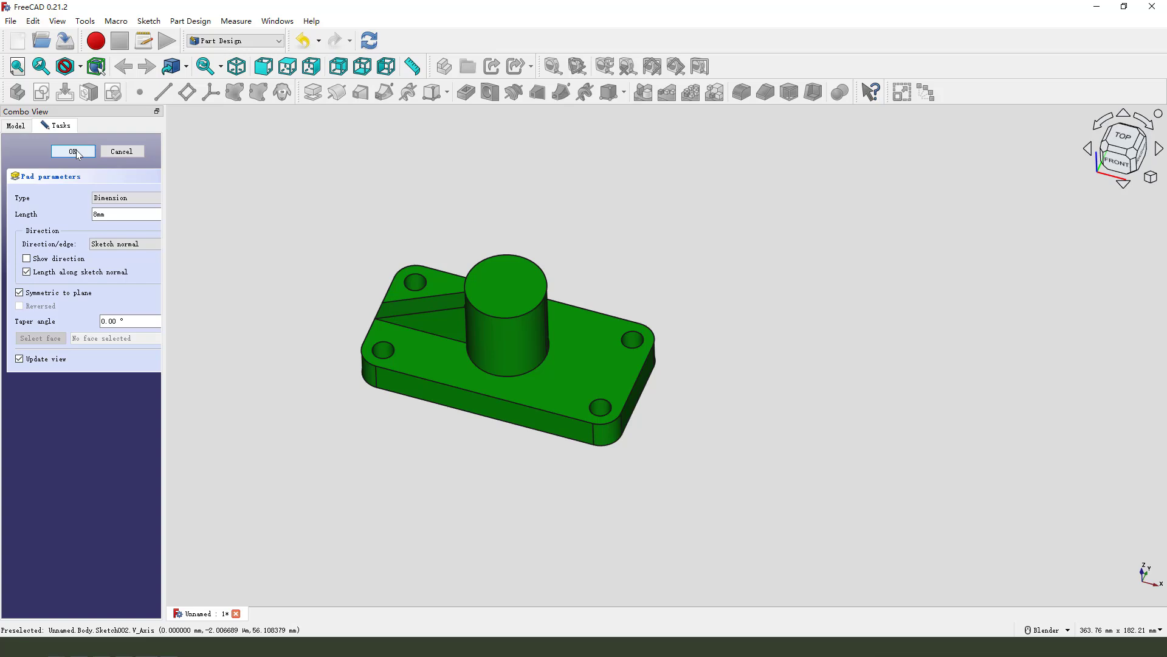
click(73, 152)
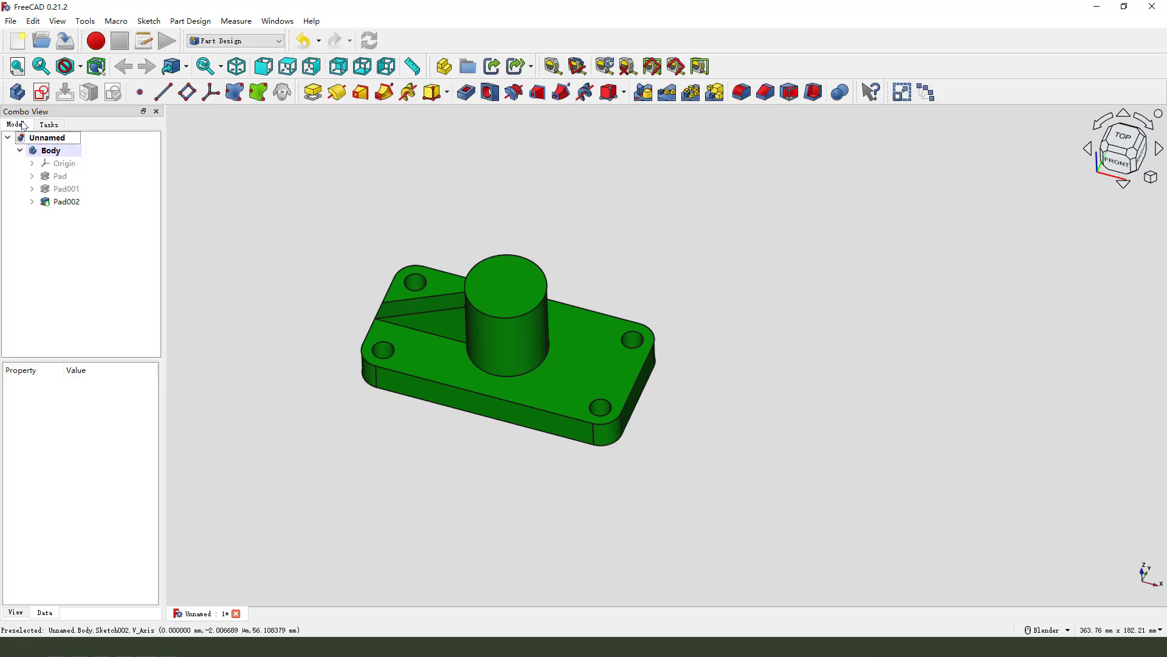
Step: Mirror the rib pad about the Base YZ plane to the opposite side of the cylinder
click(73, 206)
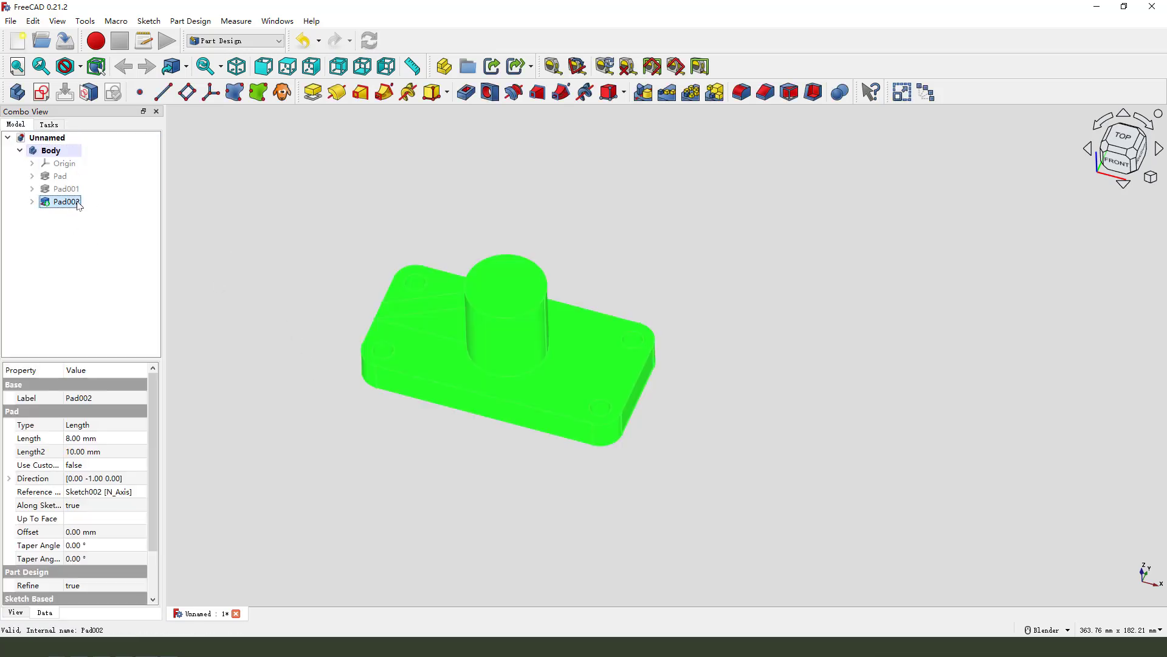
click(648, 100)
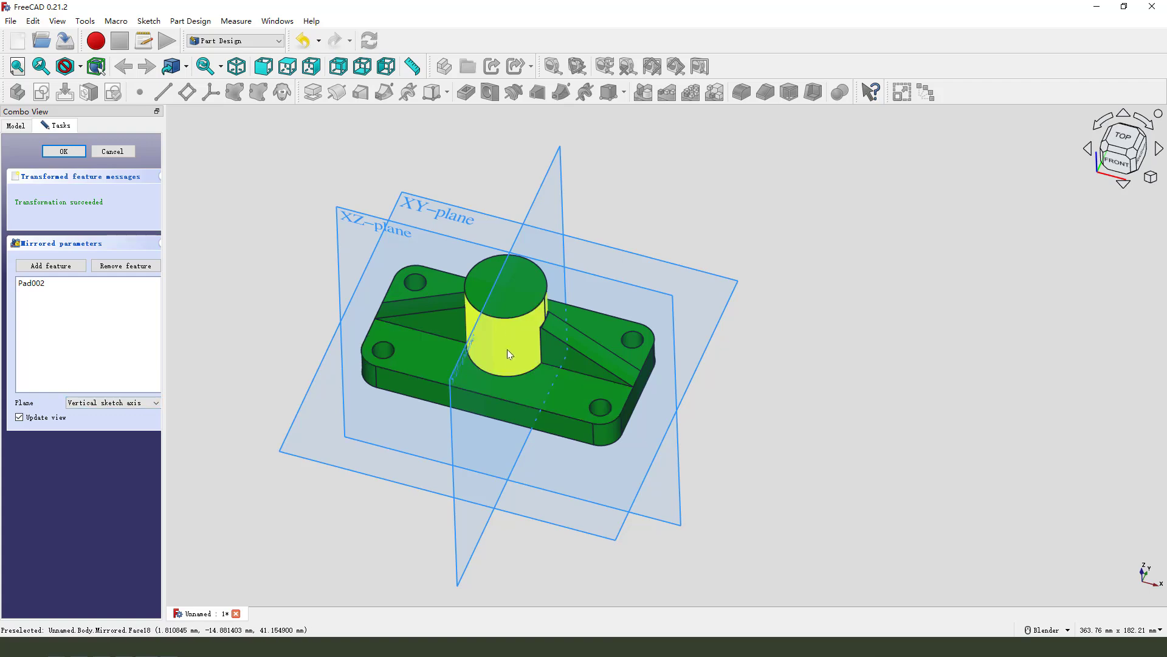
mouse_move(509, 347)
middle_down()
mouse_move(500, 359)
mouse_move(586, 209)
middle_up()
drag(556, 163, 601, 169)
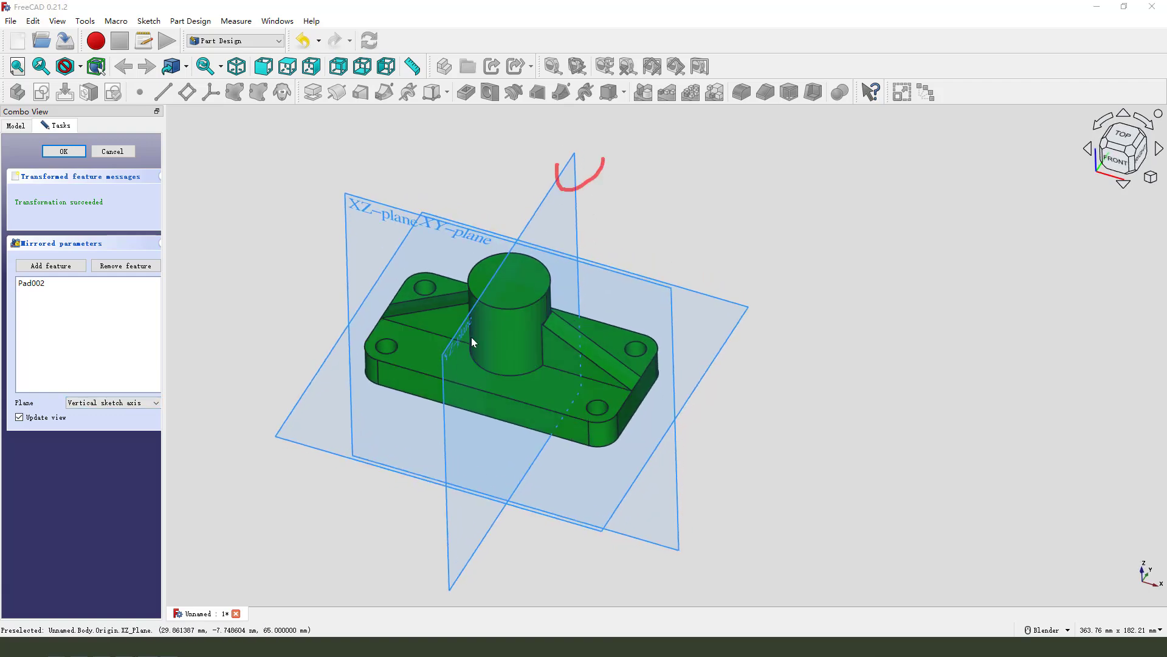
click(121, 402)
click(104, 436)
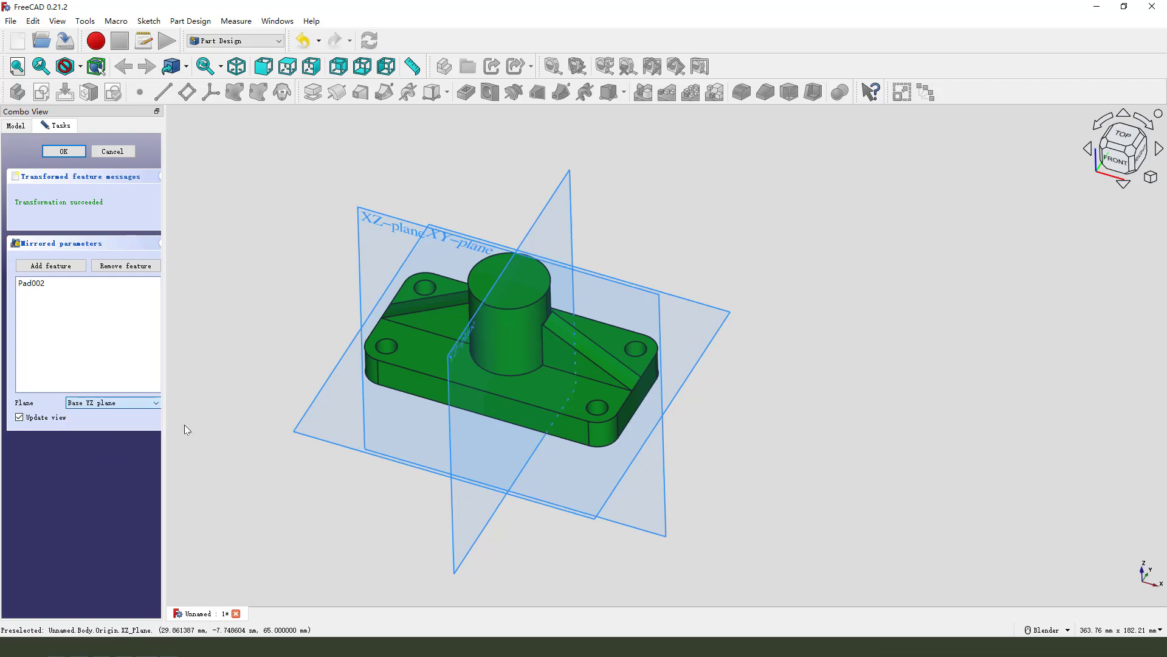
click(63, 152)
Step: Create a new sketch on the XY-plane and switch it to section view
middle_drag(405, 369, 505, 260)
scroll(505, 261, up, 1)
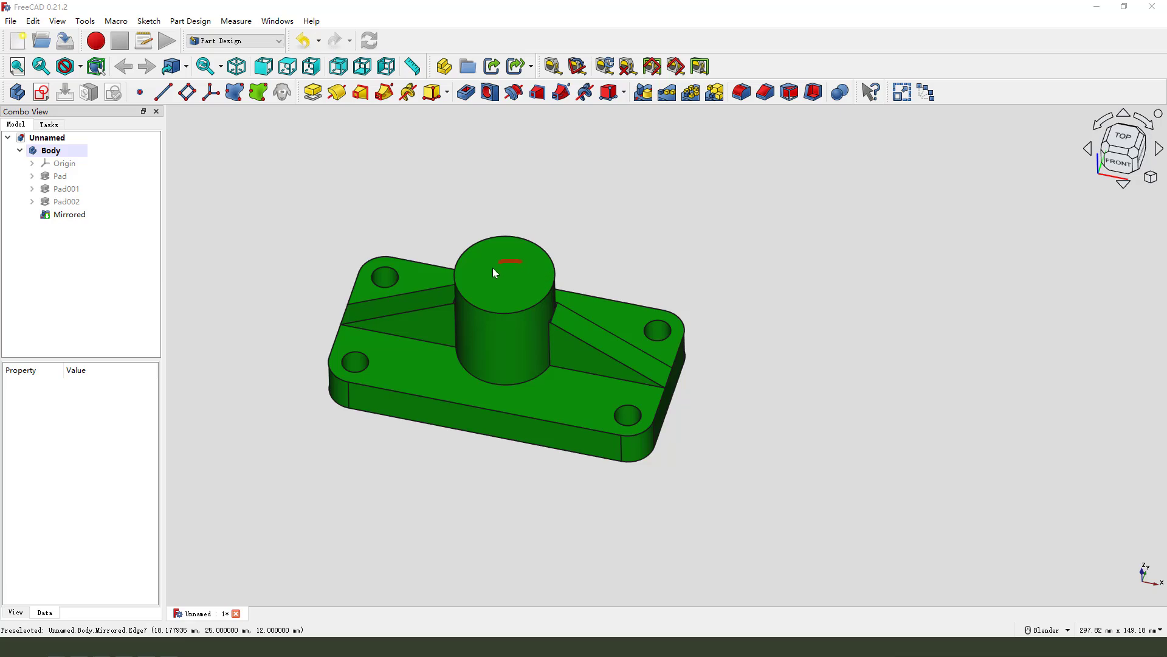
key(Escape)
click(43, 92)
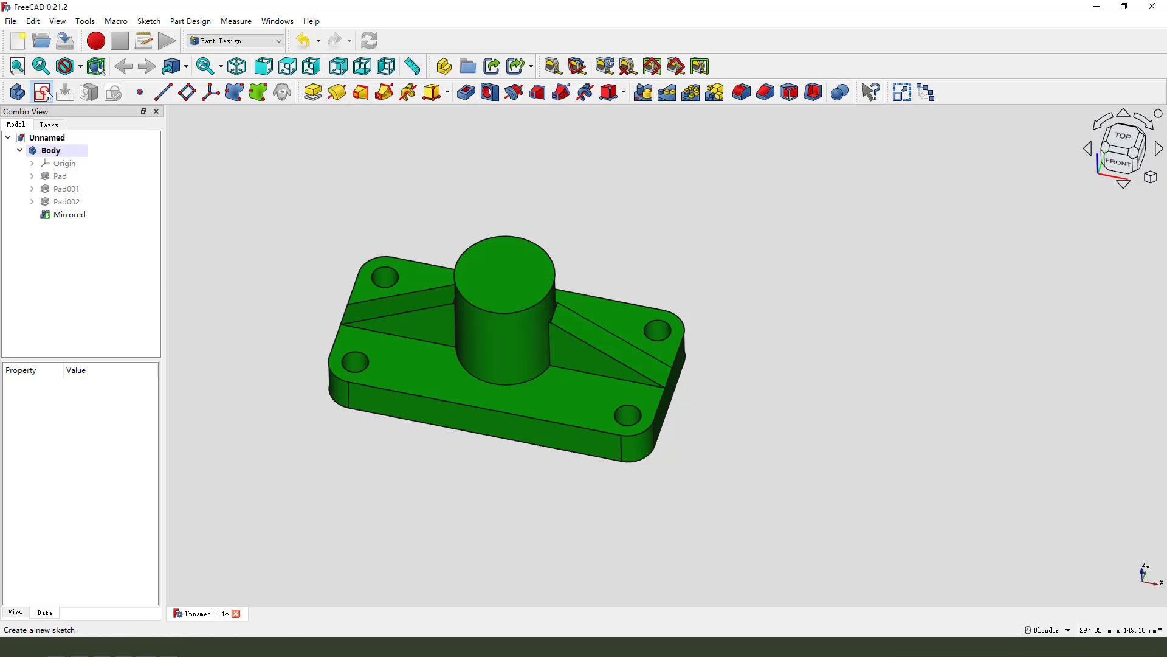
mouse_move(377, 177)
mouse_down()
mouse_move(347, 195)
mouse_move(374, 221)
mouse_up()
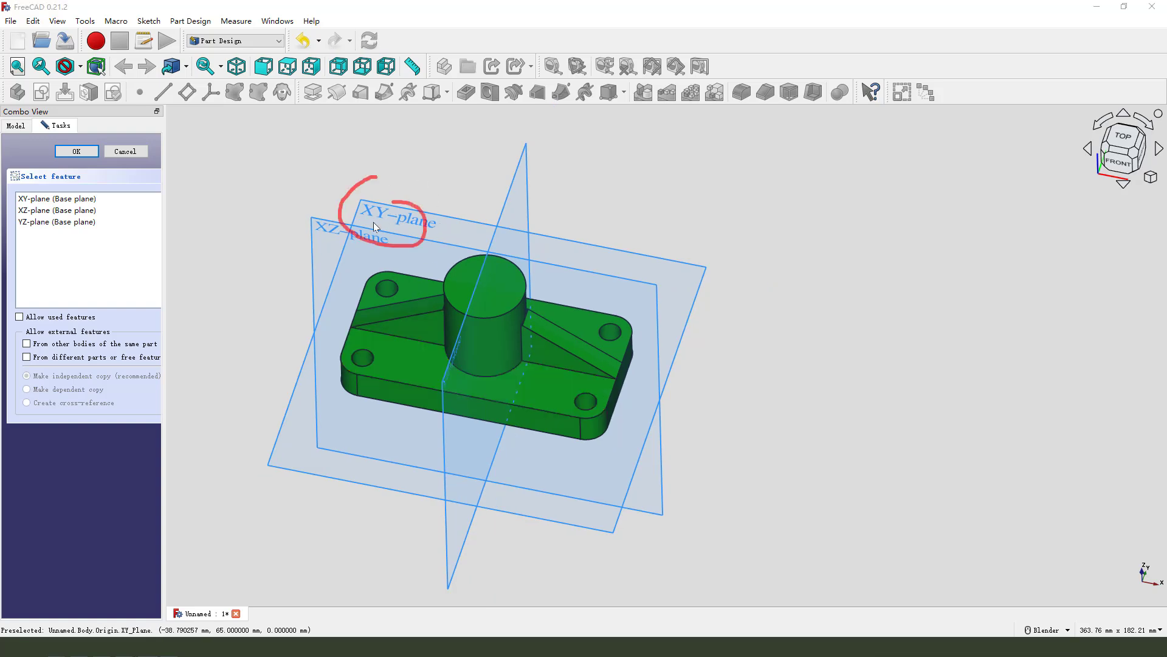
key(Escape)
click(374, 213)
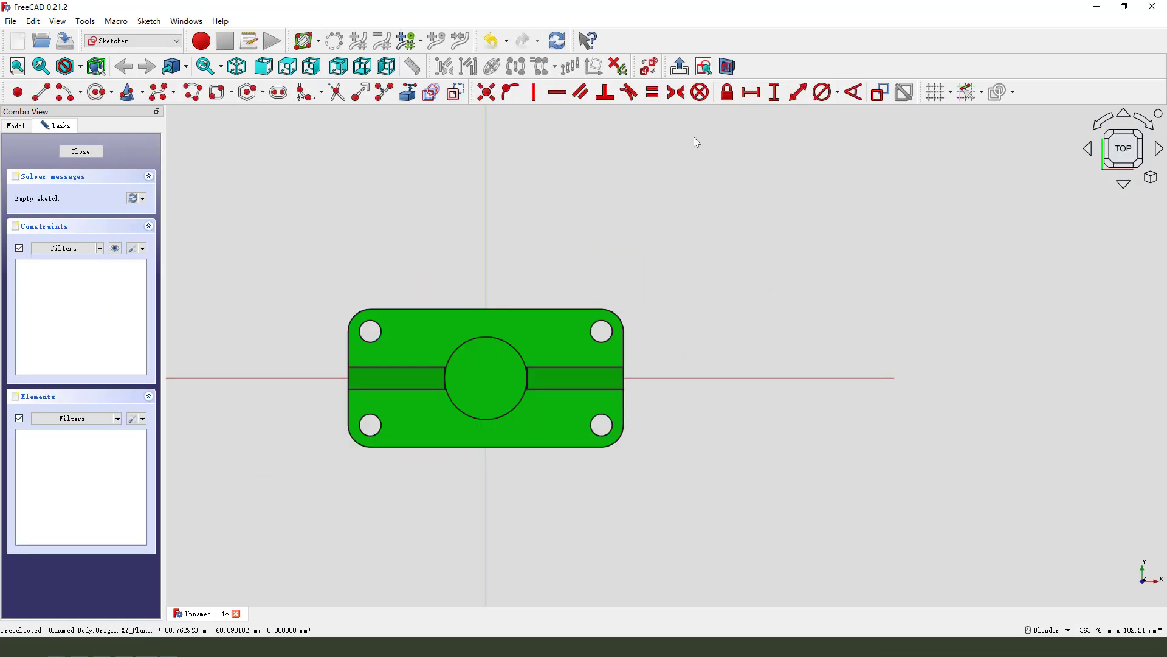
click(729, 67)
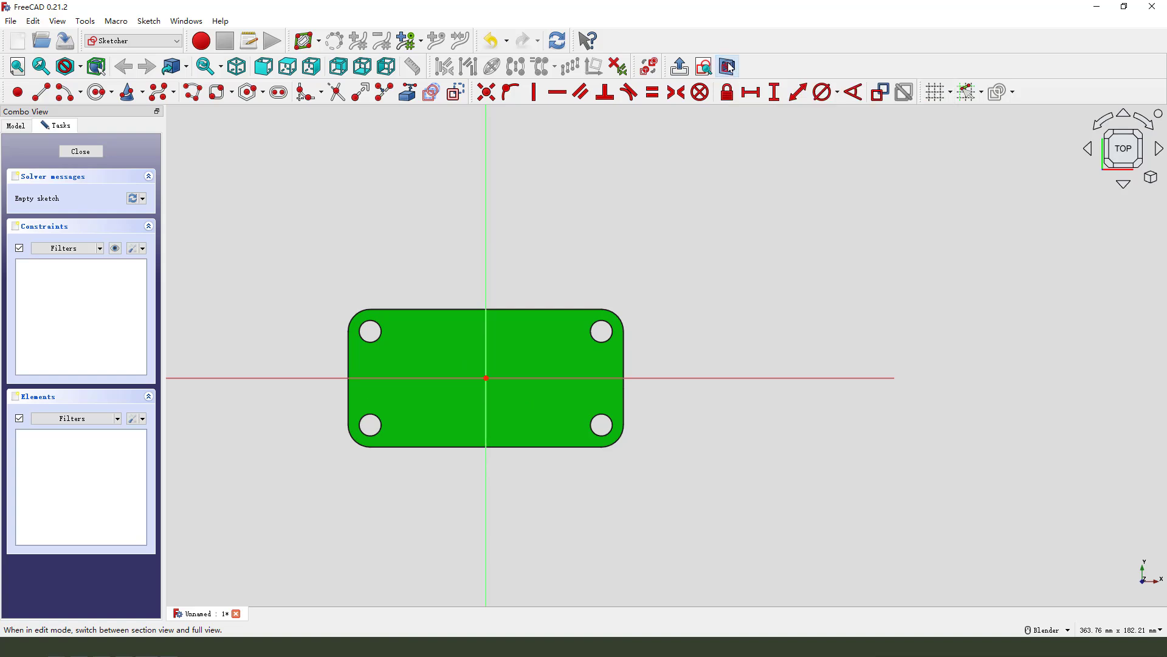
Step: Draw a circle about 16 mm in diameter centred on the sketch origin
click(99, 92)
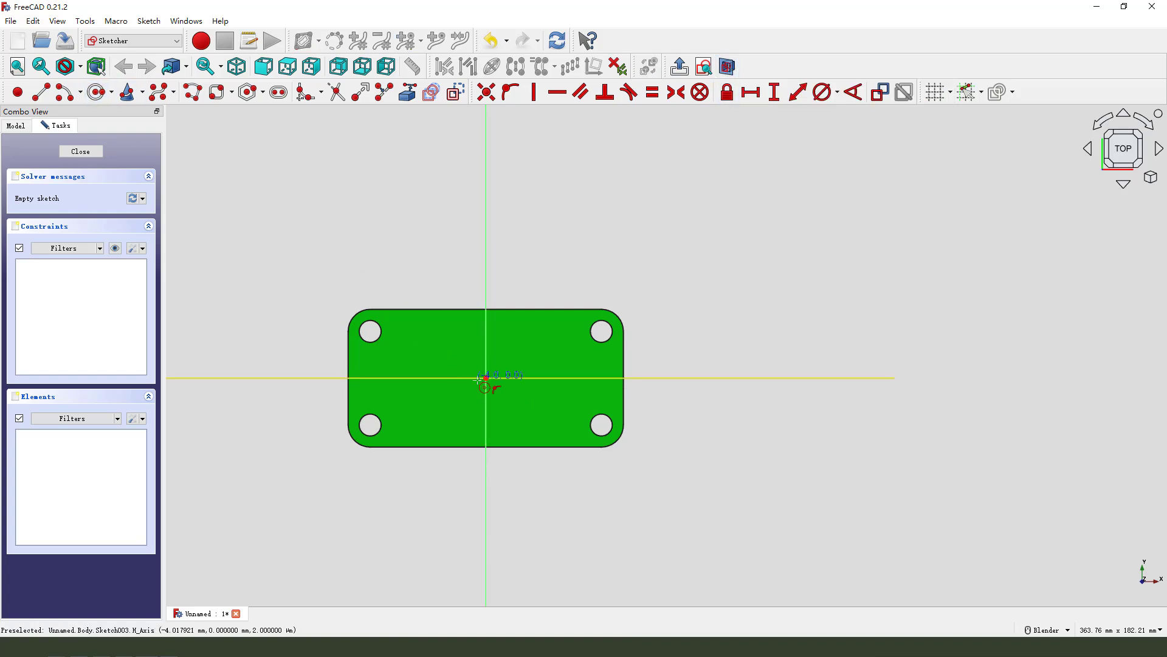
click(486, 378)
click(505, 363)
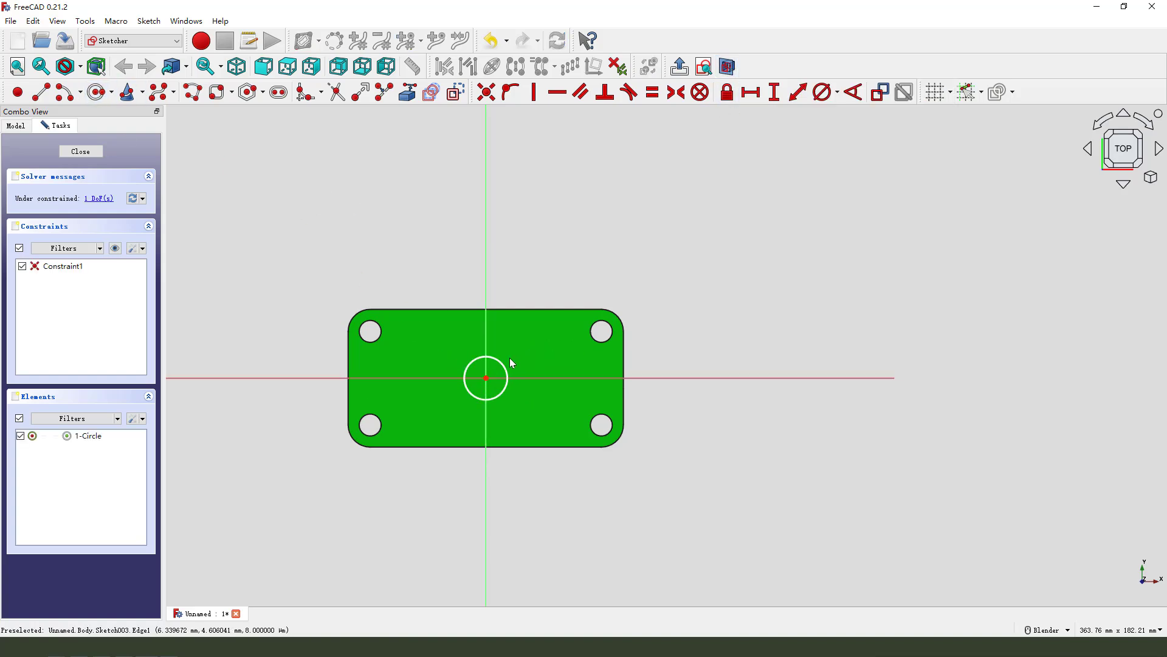
Step: Set the bore circle's diameter to 15 mm and close the sketch
click(501, 360)
click(822, 92)
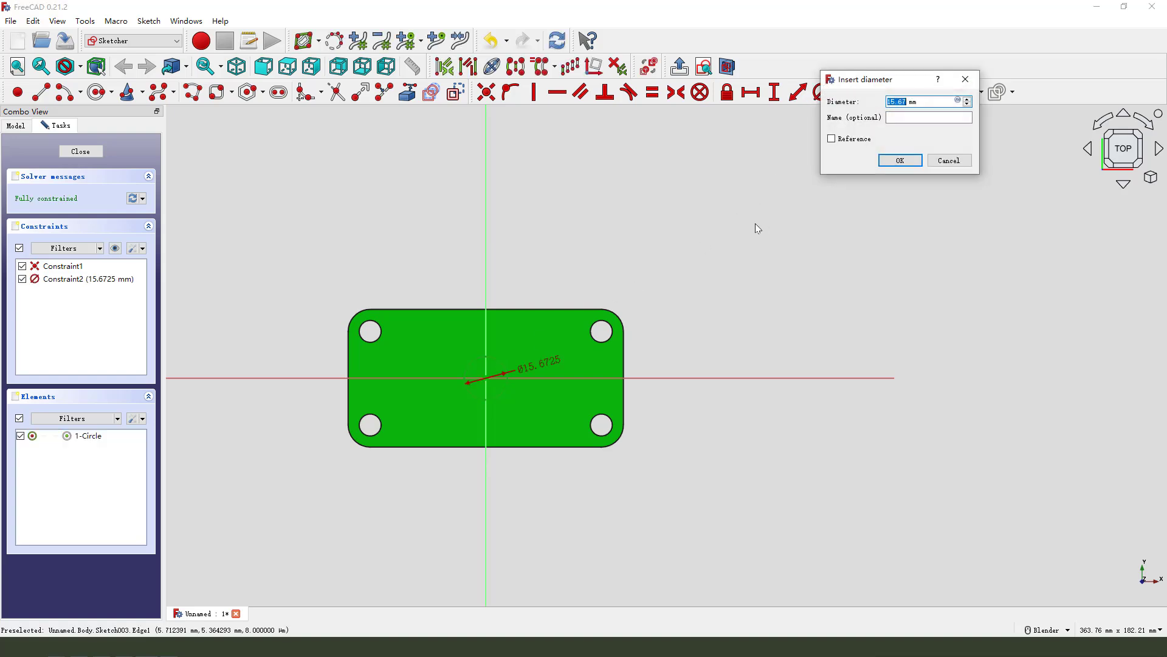
text(15)
key(Return)
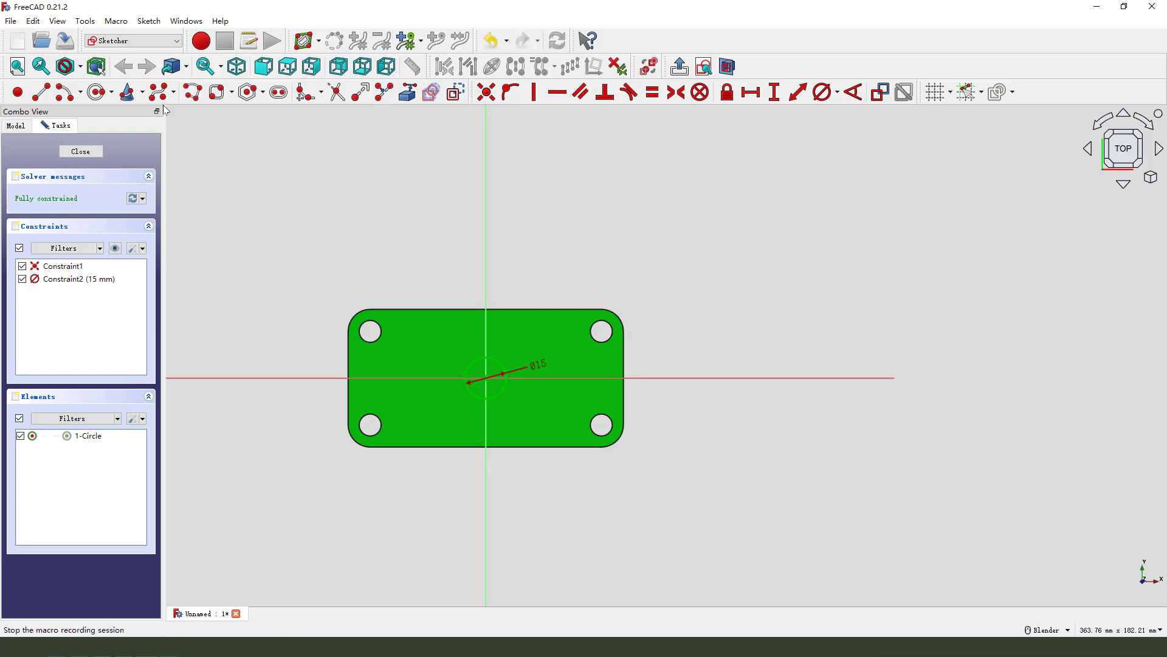
click(81, 151)
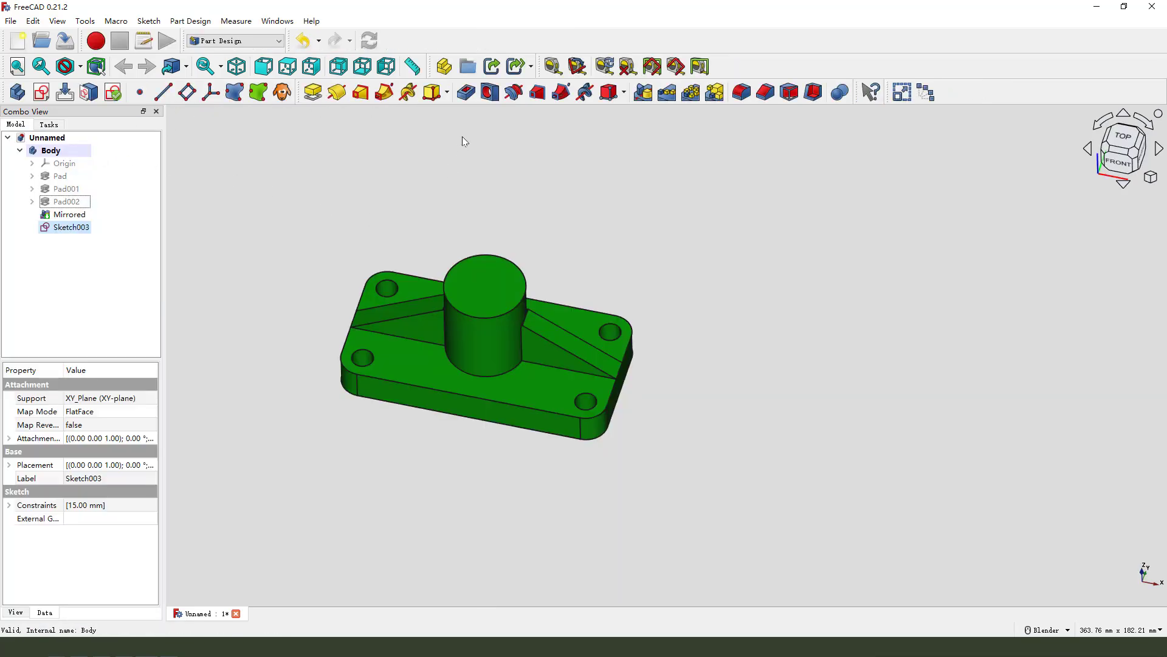
Step: Pocket the 15 mm circle through all in the reversed direction to bore the cylinder and base
click(467, 95)
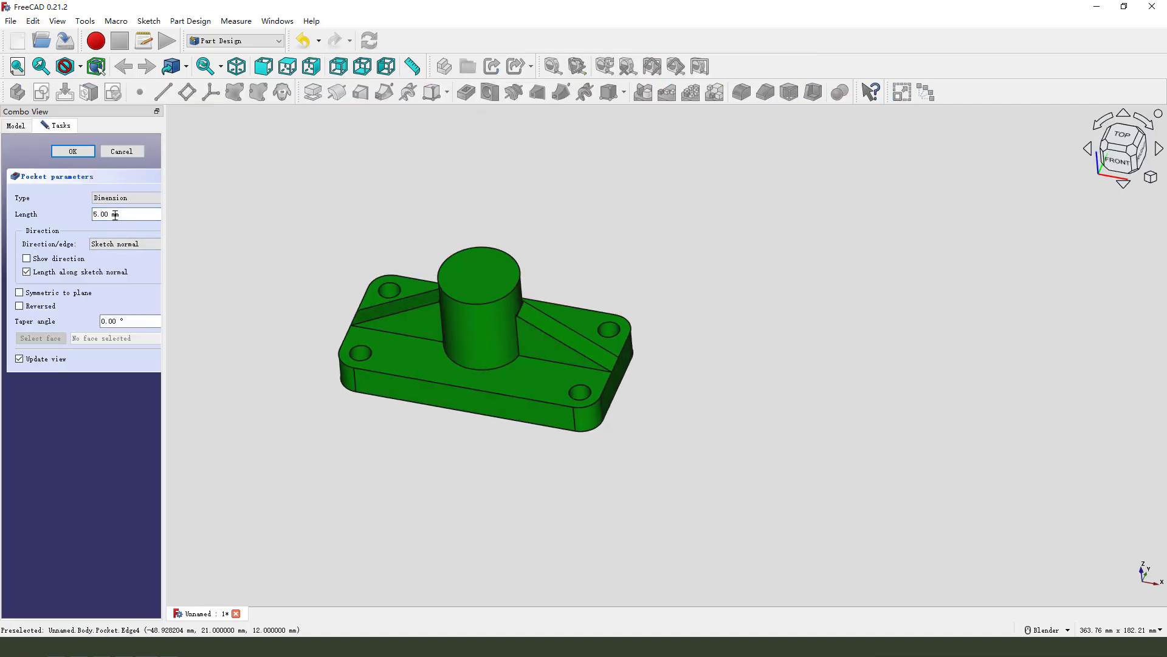
click(125, 197)
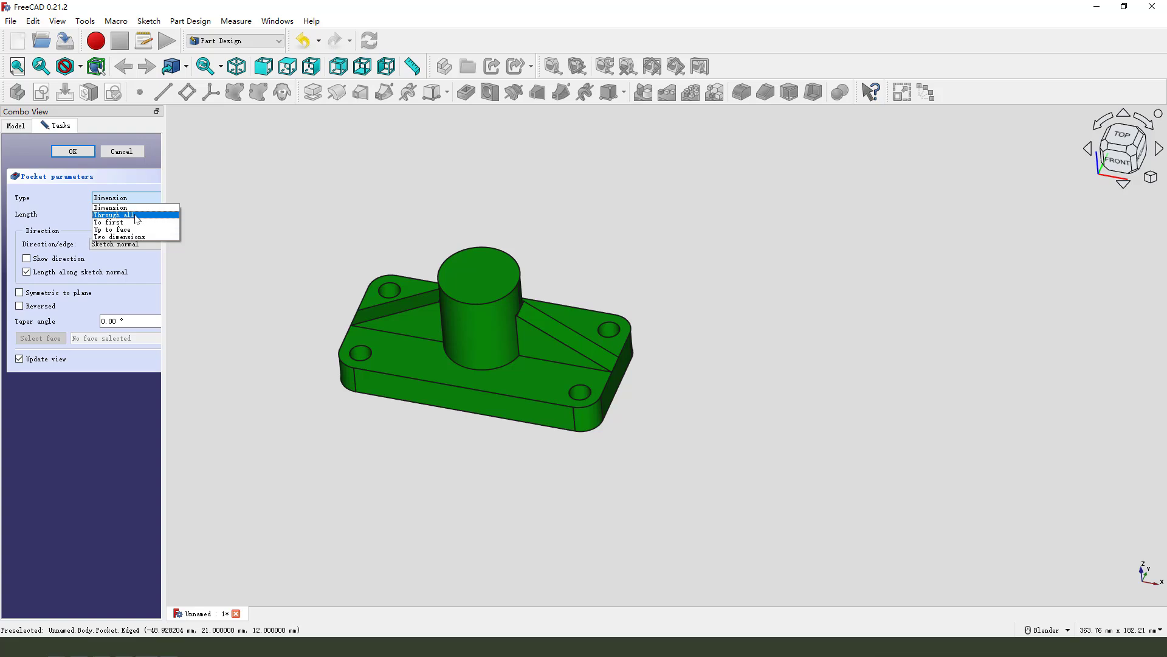
click(114, 215)
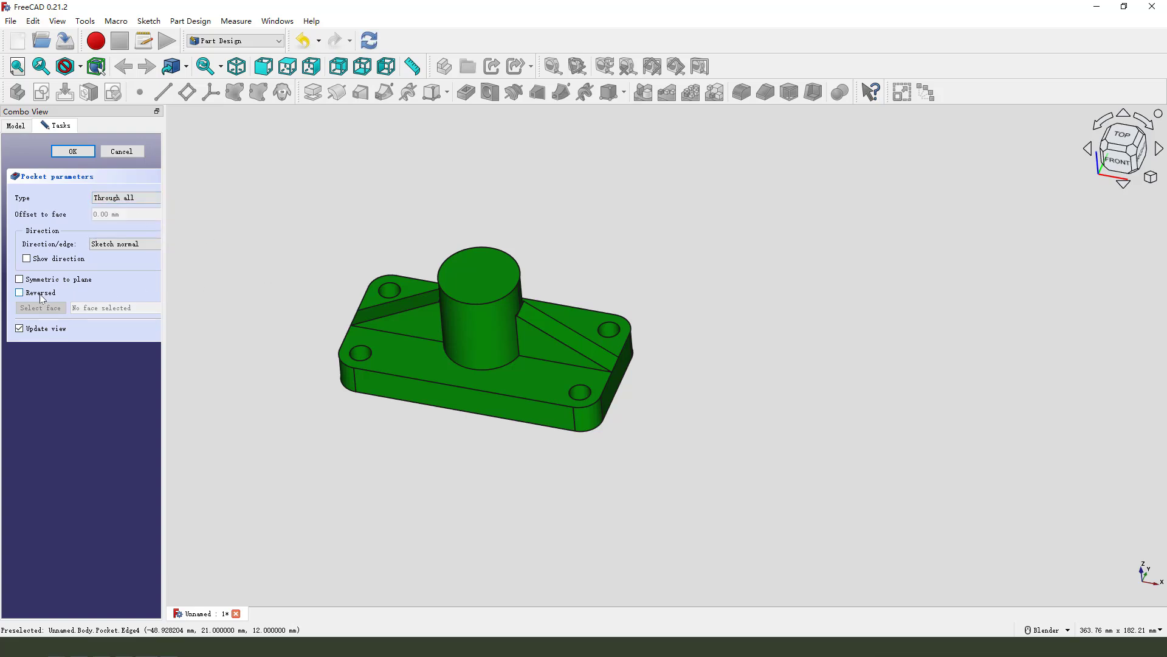
click(20, 293)
mouse_move(320, 325)
middle_down()
mouse_move(326, 362)
mouse_move(397, 387)
mouse_move(340, 325)
middle_up()
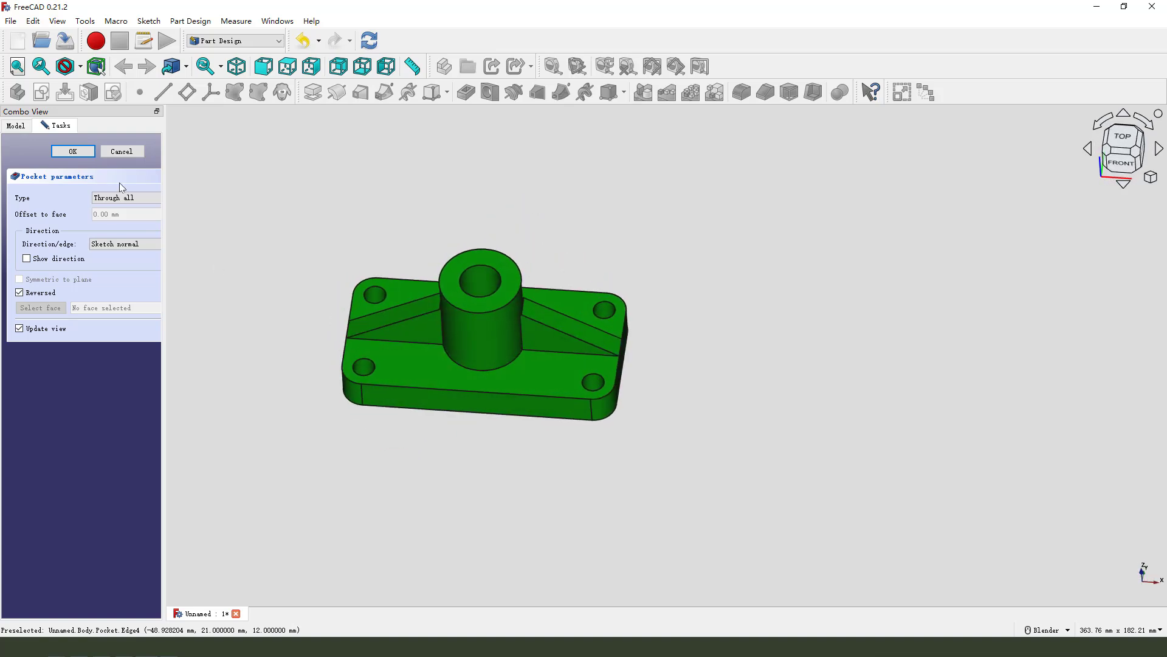
click(82, 152)
Step: Create a new sketch on the XZ-plane
scroll(460, 352, down, 2)
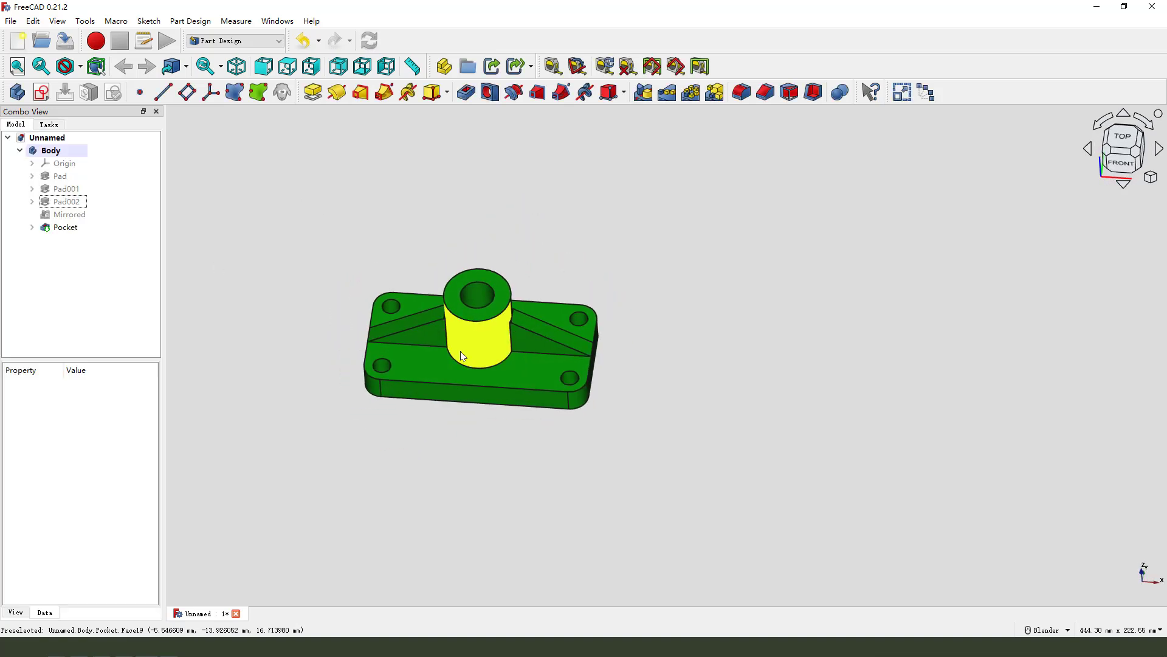
click(43, 92)
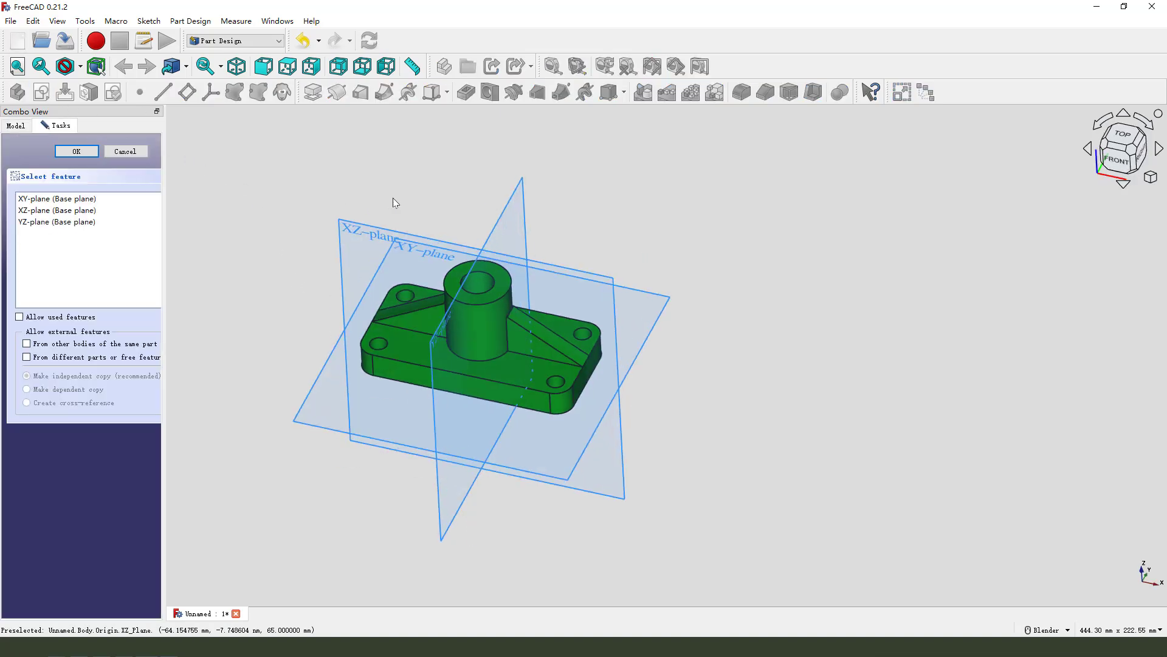
drag(336, 189, 364, 217)
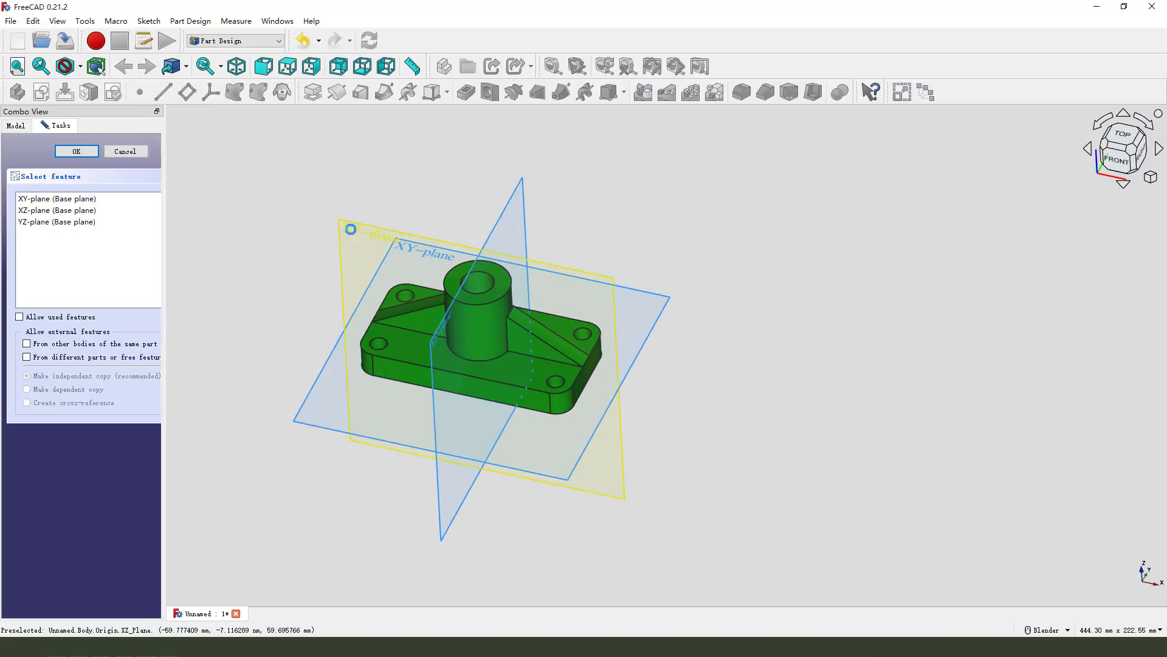
click(350, 234)
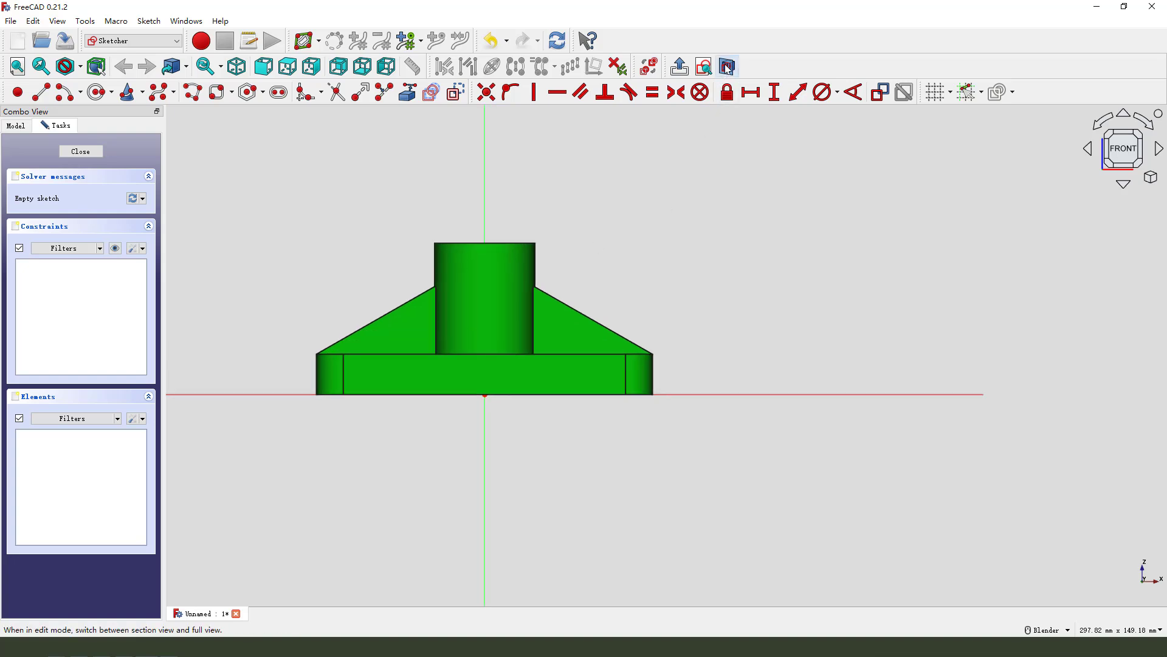
Step: Link the cylinder's top edge and the base plate's top edge as external geometry and switch to the section view
click(408, 92)
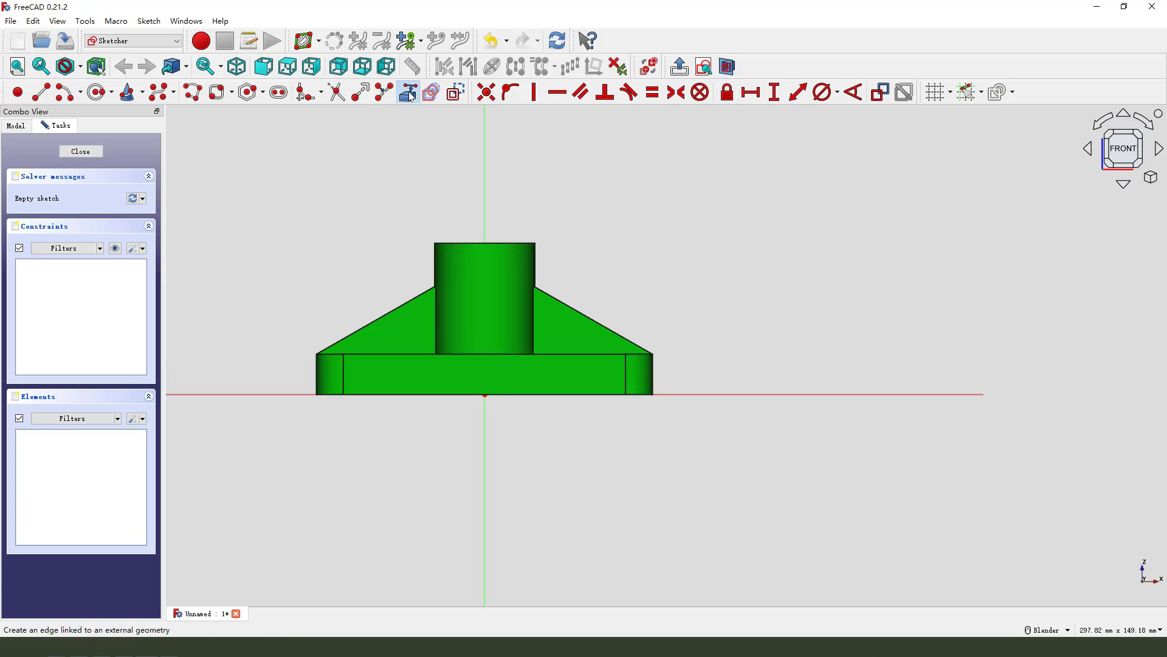
click(475, 243)
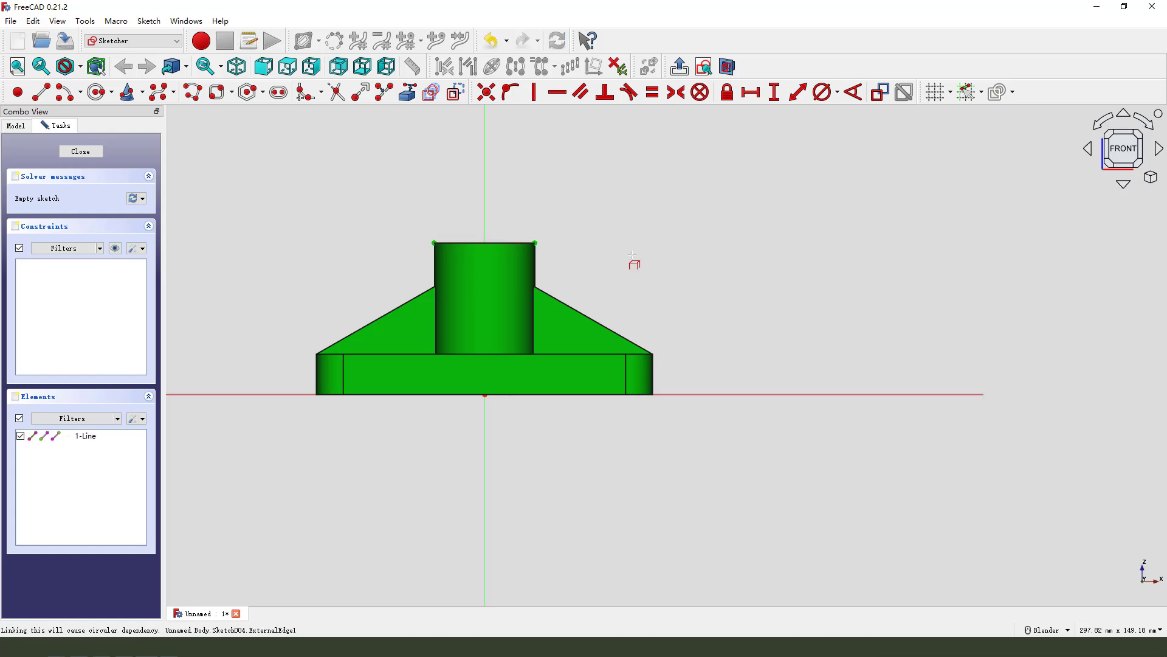
click(633, 342)
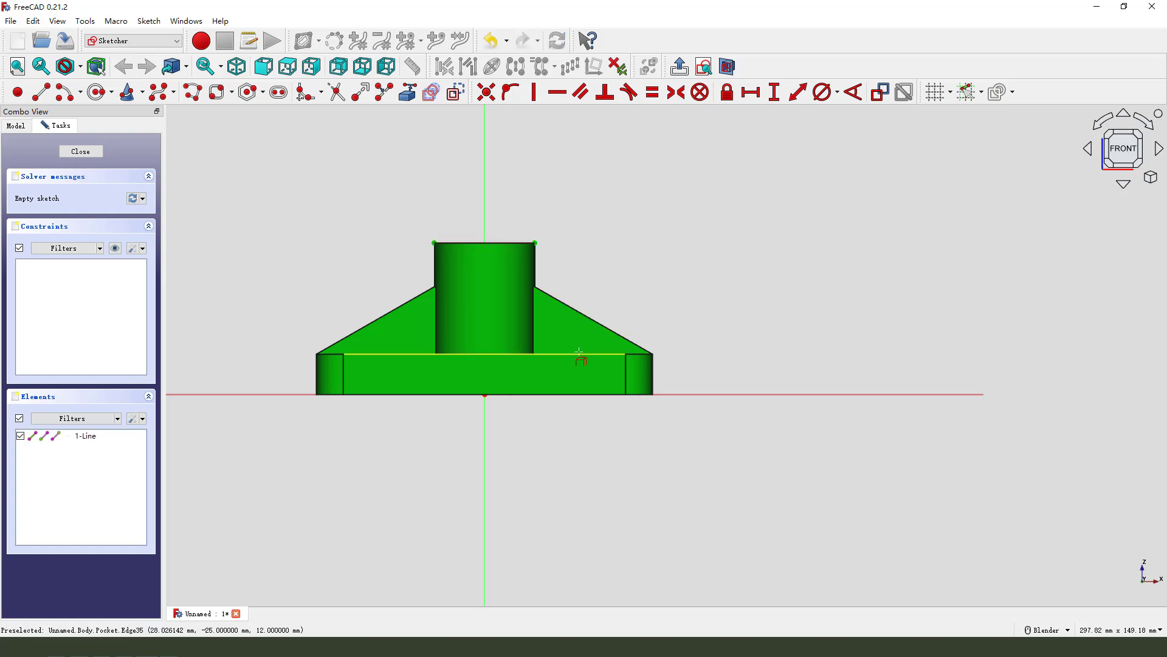
click(728, 68)
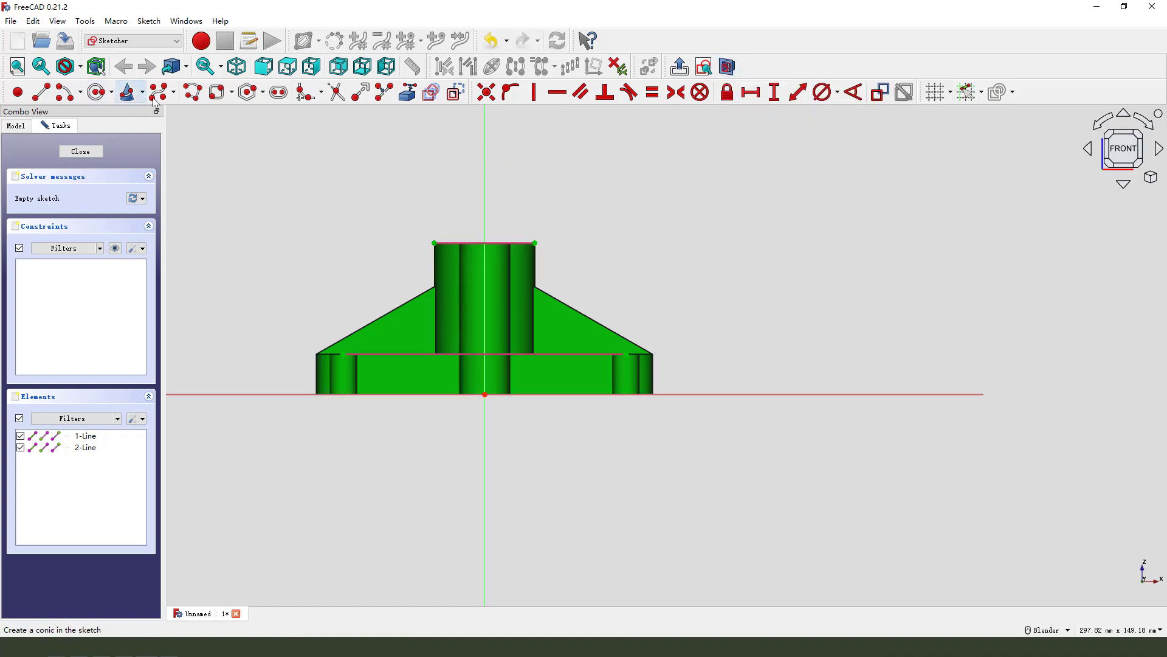
Step: Draw a rectangle about 23 mm wide inside the cylinder outline, with its upper side on the linked top edge
click(233, 93)
click(239, 109)
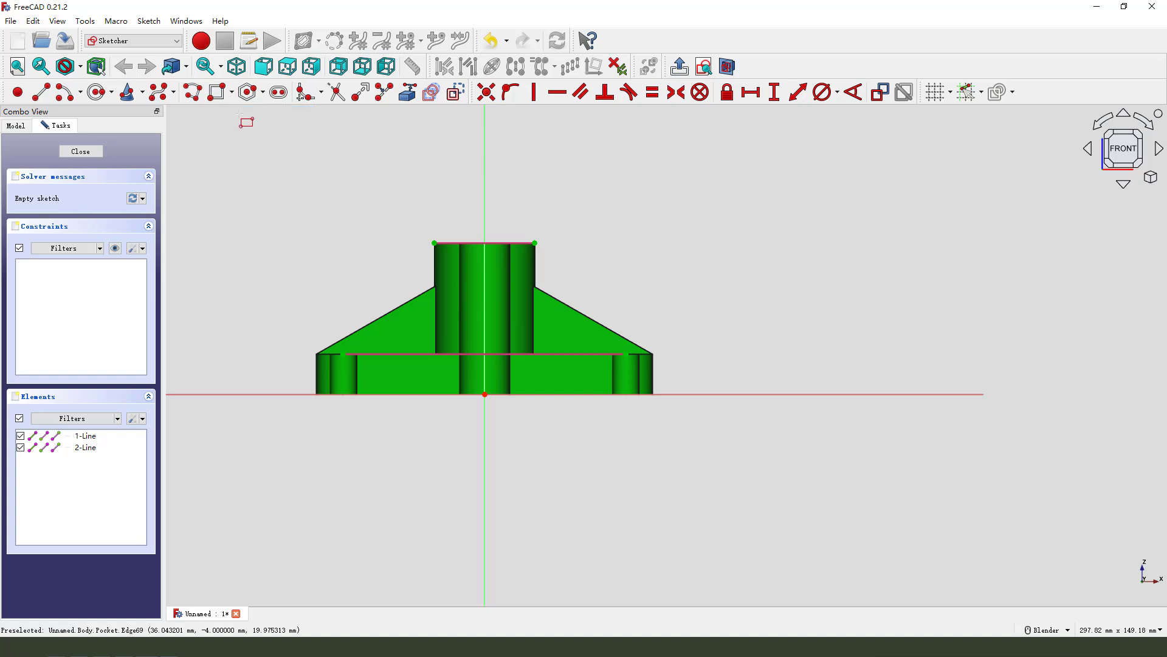
scroll(509, 242, up, 1)
click(435, 243)
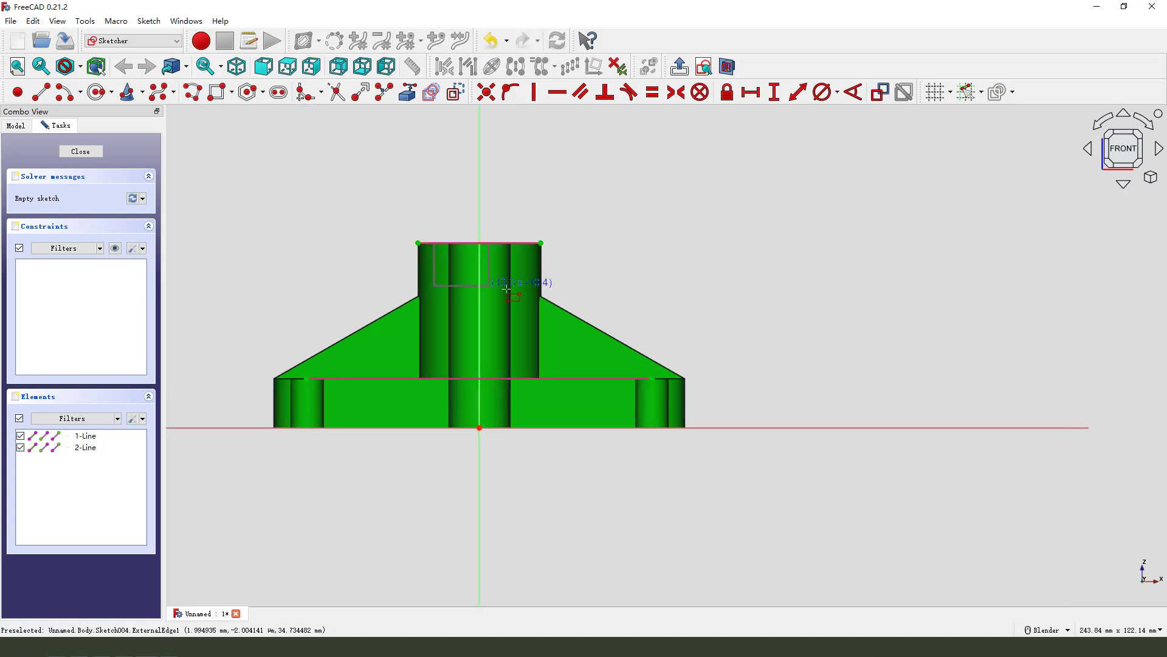
click(527, 282)
key(Escape)
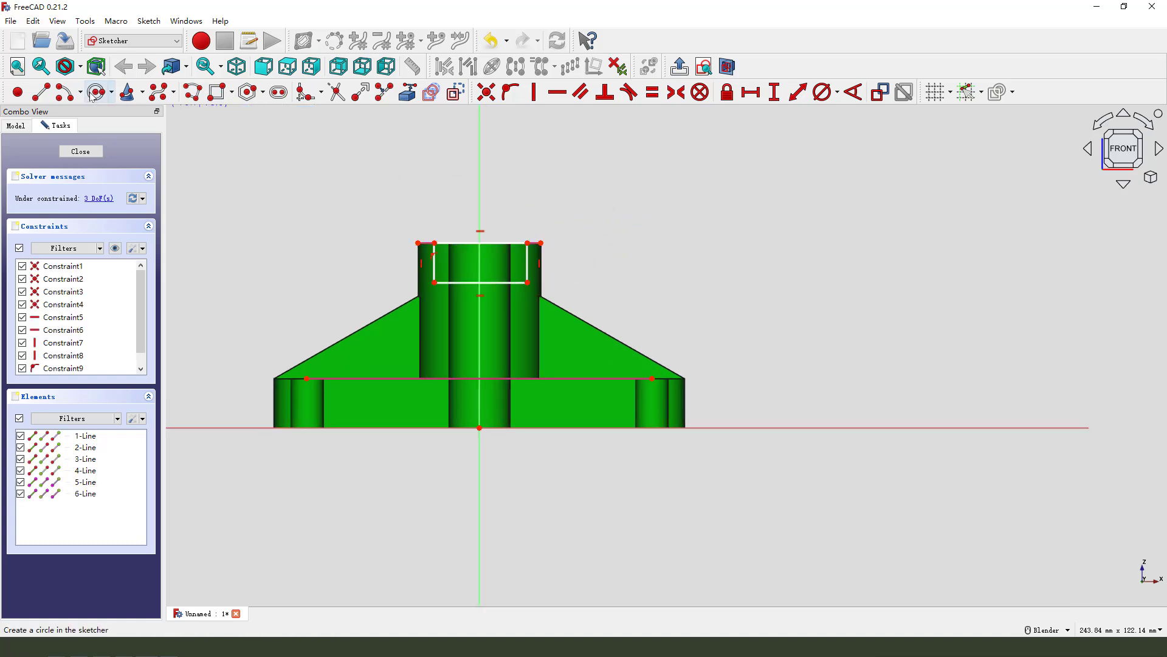
Step: Draw a circle about 8.4 mm in diameter on the vertical axis, about 7 mm above the base plate's top edge
click(495, 351)
key(Escape)
scroll(529, 250, up, 1)
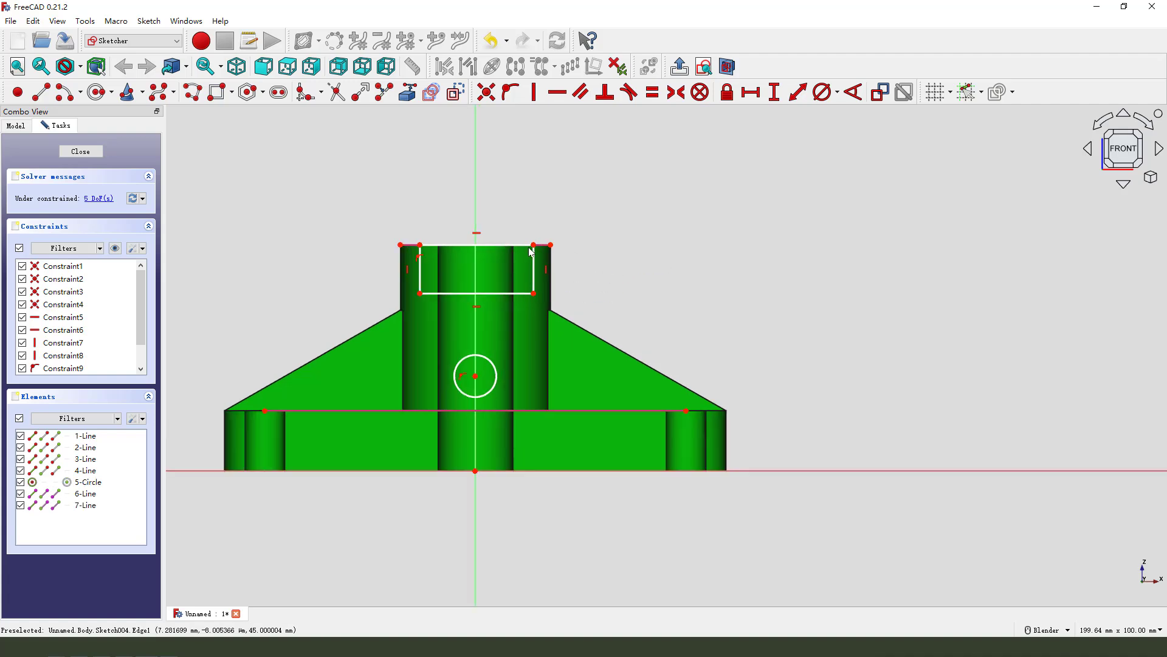
Step: Constrain the rectangle's upper corners to be symmetric about the vertical axis
click(531, 246)
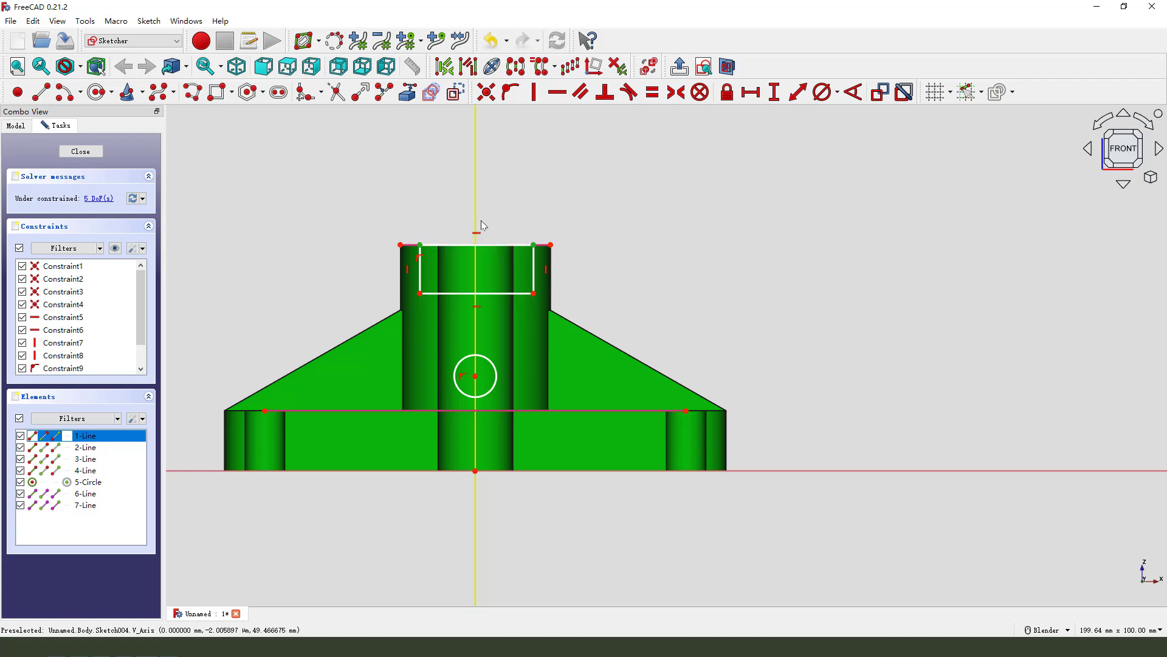
click(678, 95)
scroll(542, 282, up, 1)
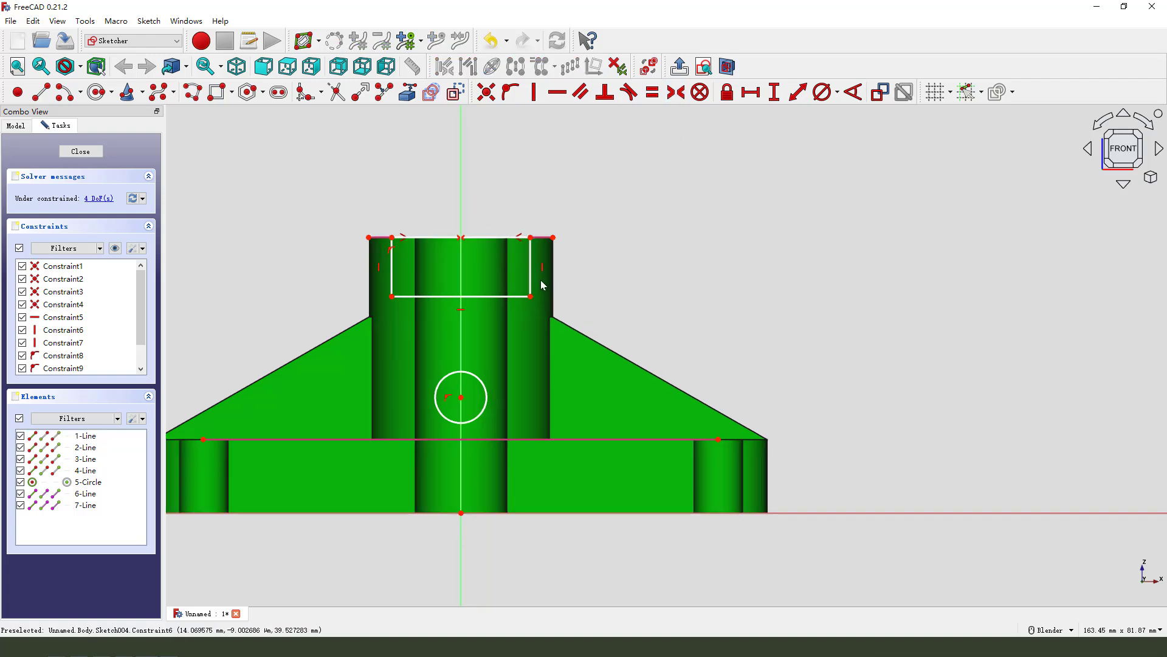
Step: Set the rectangle's height to 5 mm and its width to 8 mm
click(532, 268)
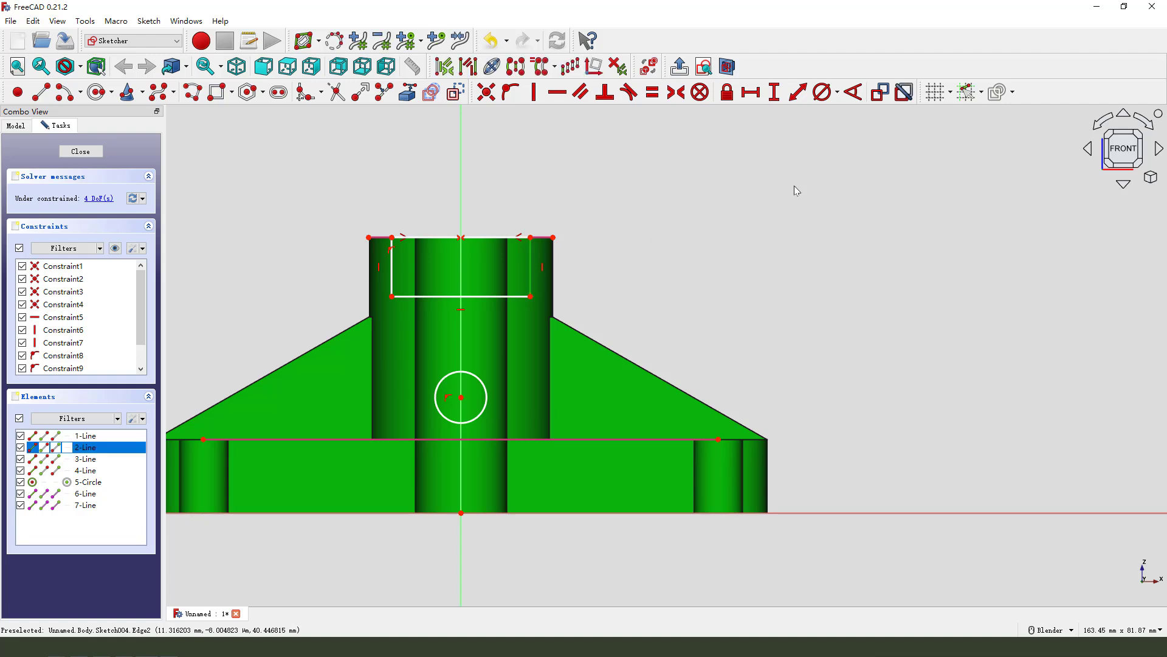
click(774, 93)
text(5)
key(Return)
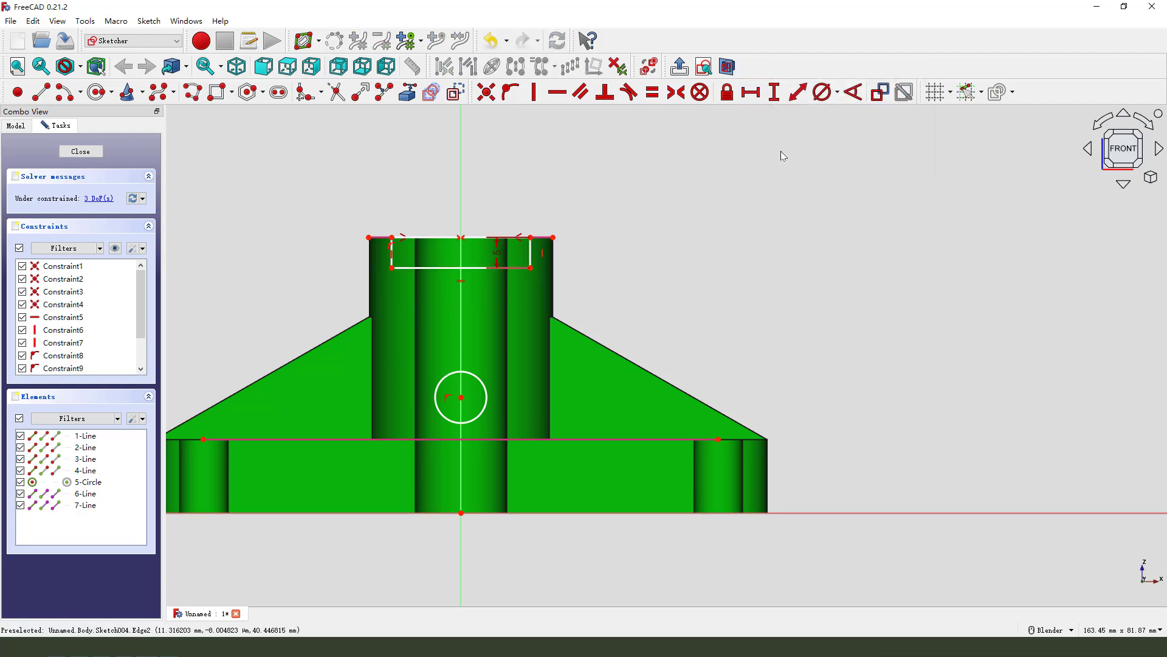
click(418, 242)
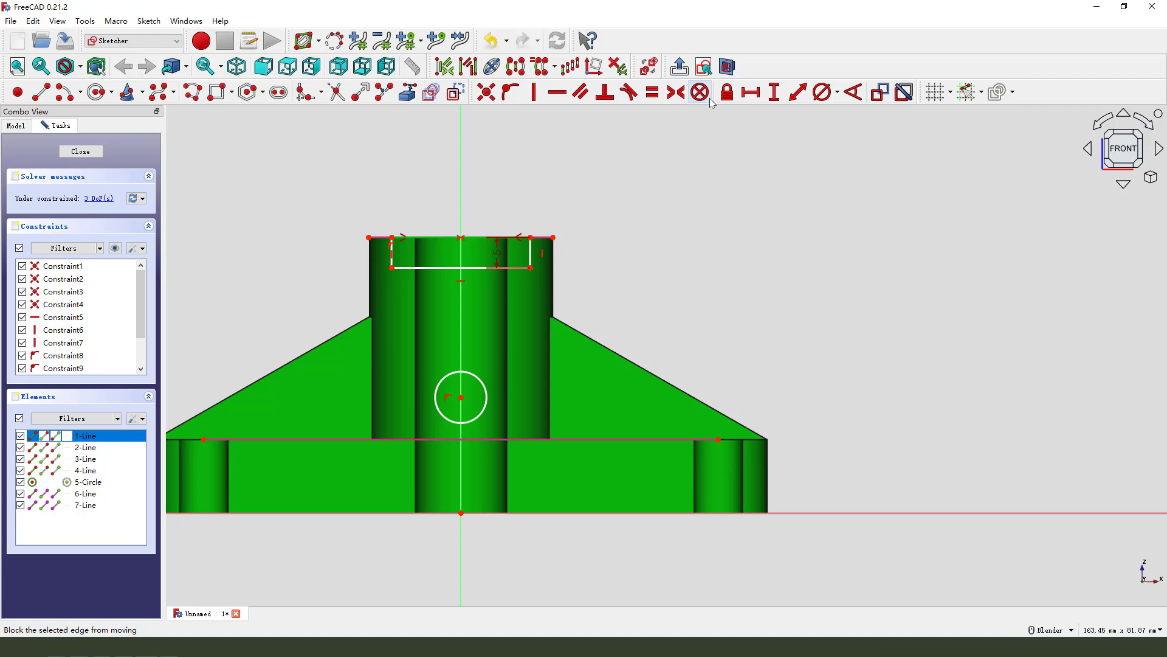
click(750, 92)
text(8)
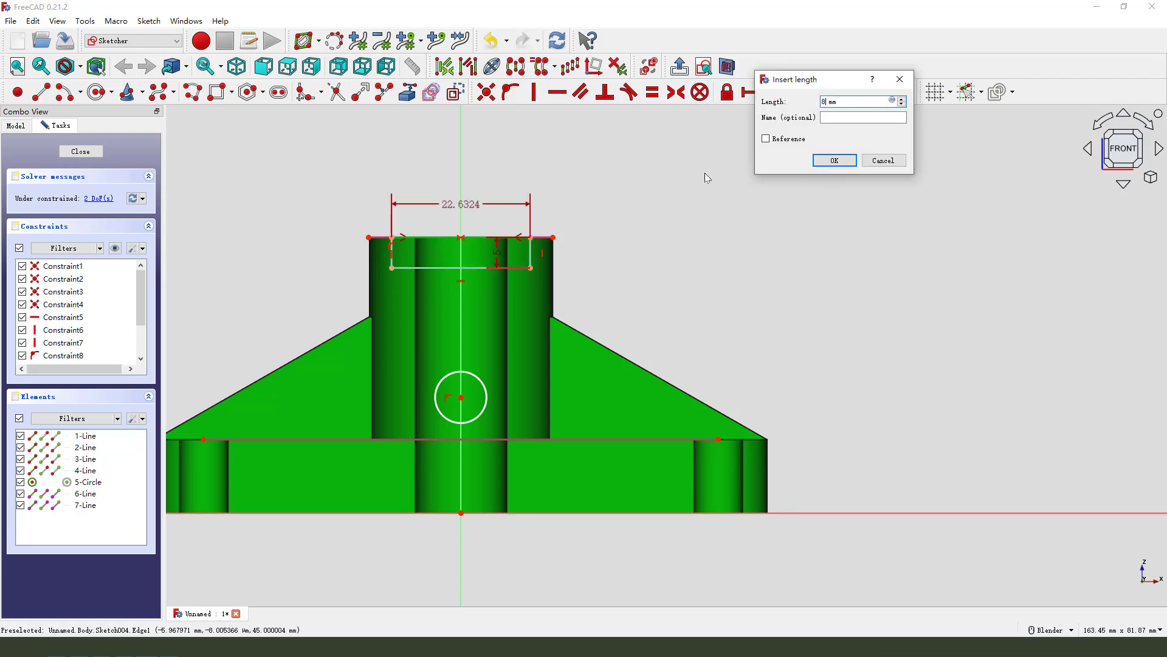
key(Return)
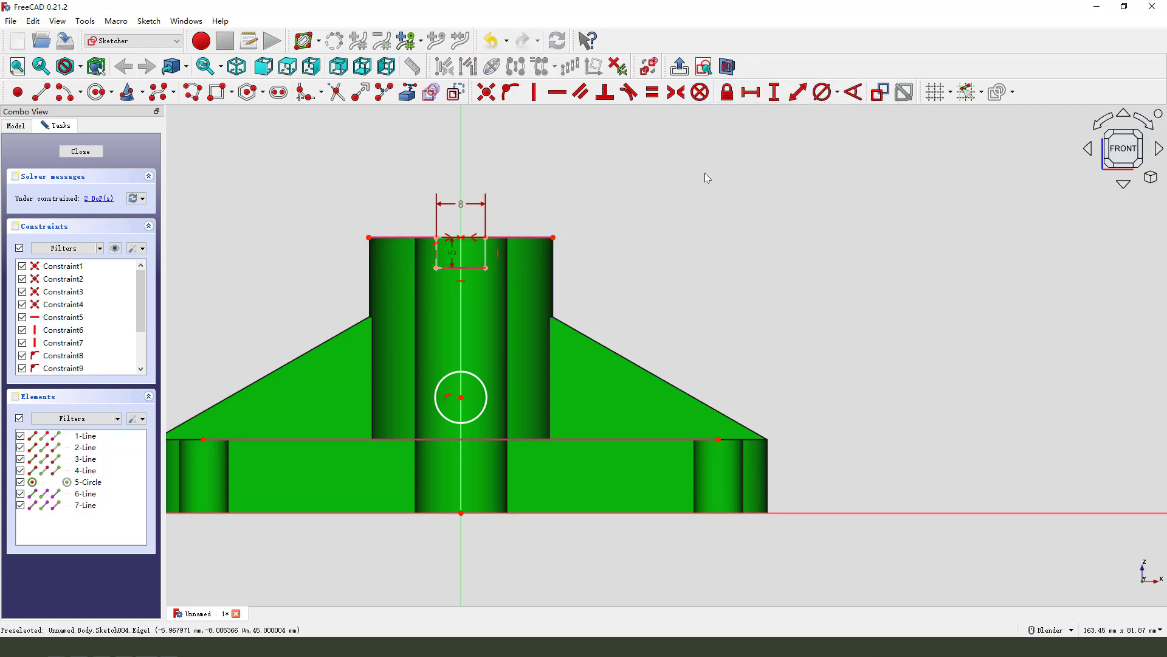
Step: Set the vertical distance from the base plate's top edge to the circle's centre to 10 mm
click(460, 397)
click(709, 440)
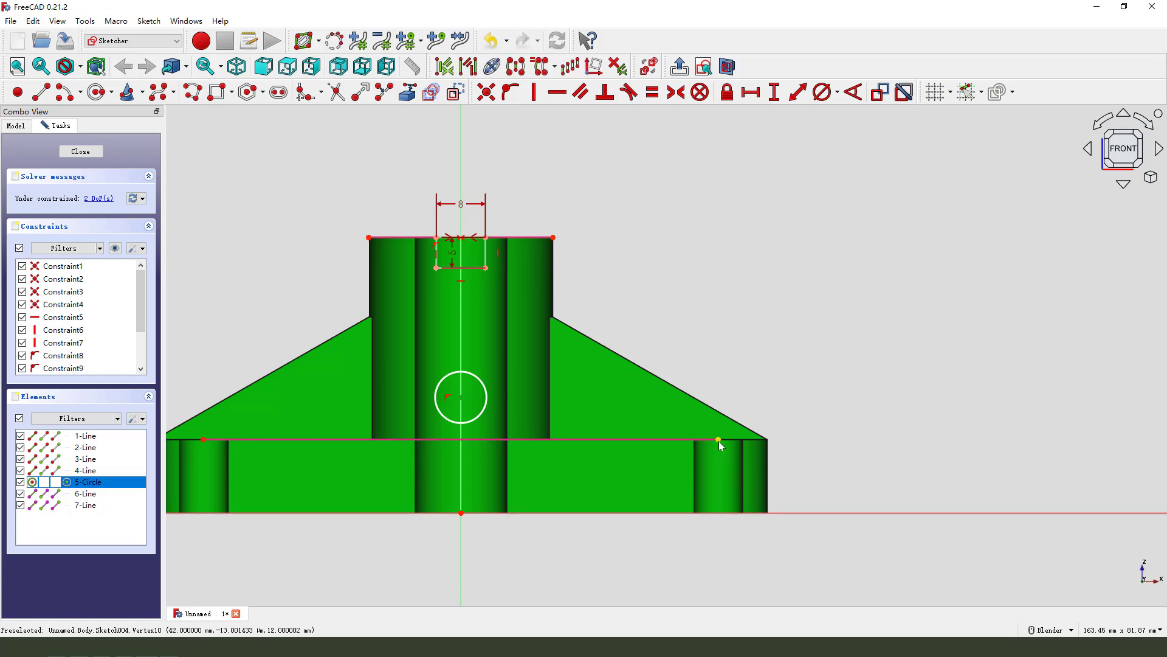
click(774, 93)
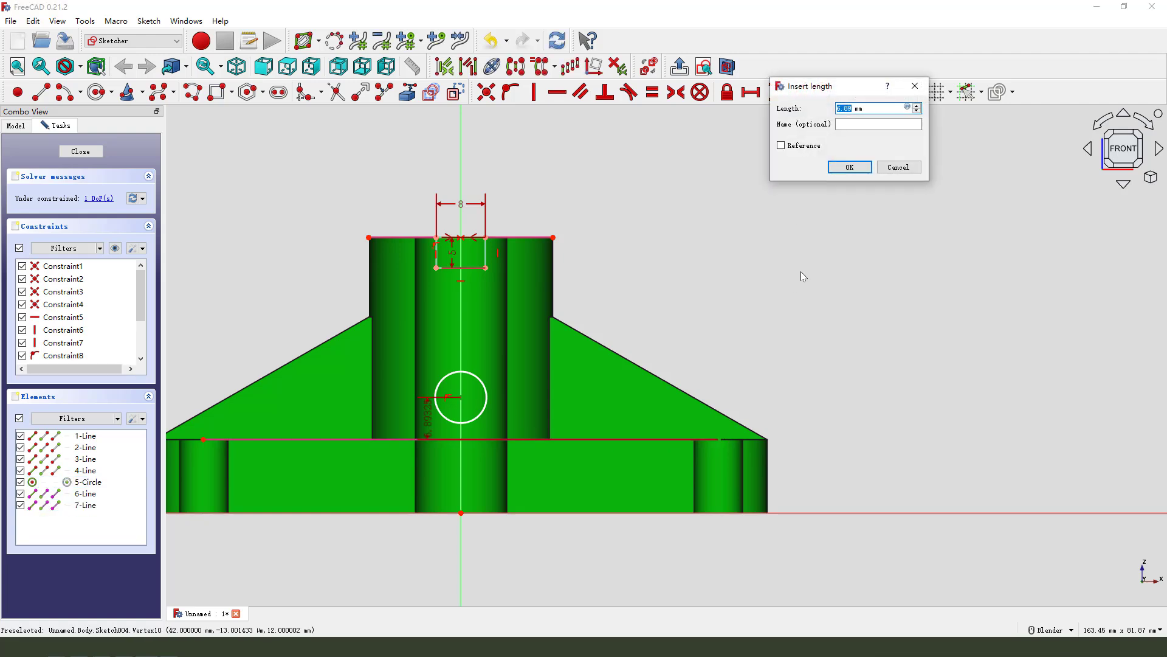
text(10)
key(Return)
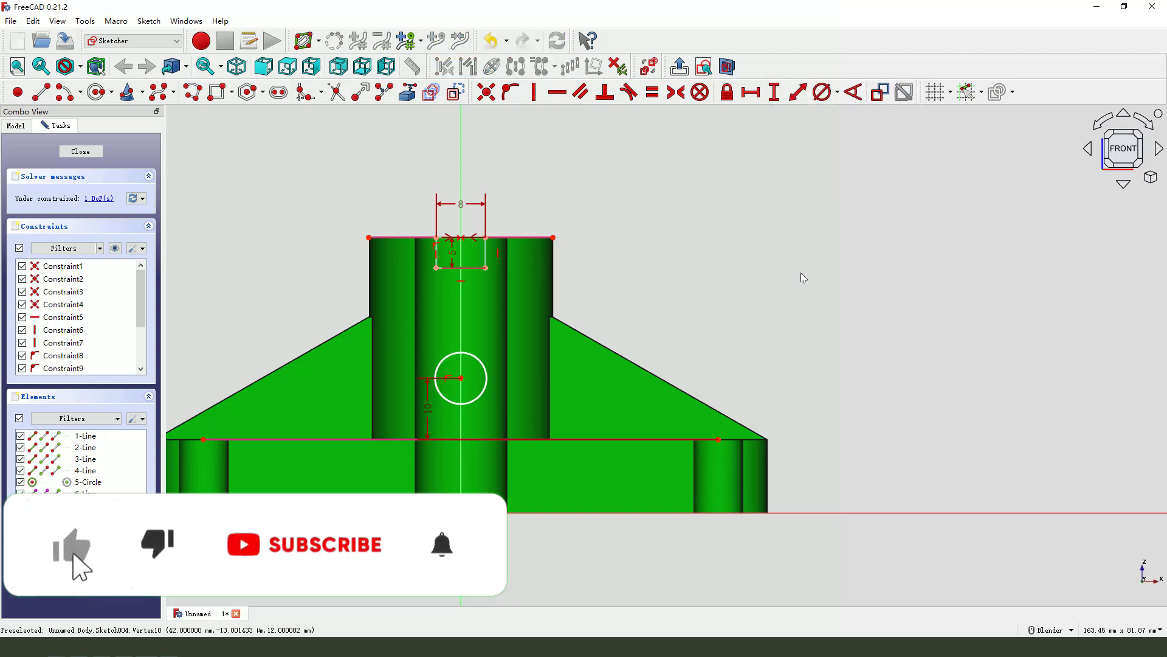
Step: Set the circle's diameter to 8 mm and close the sketch
click(487, 373)
key(k)
key(o)
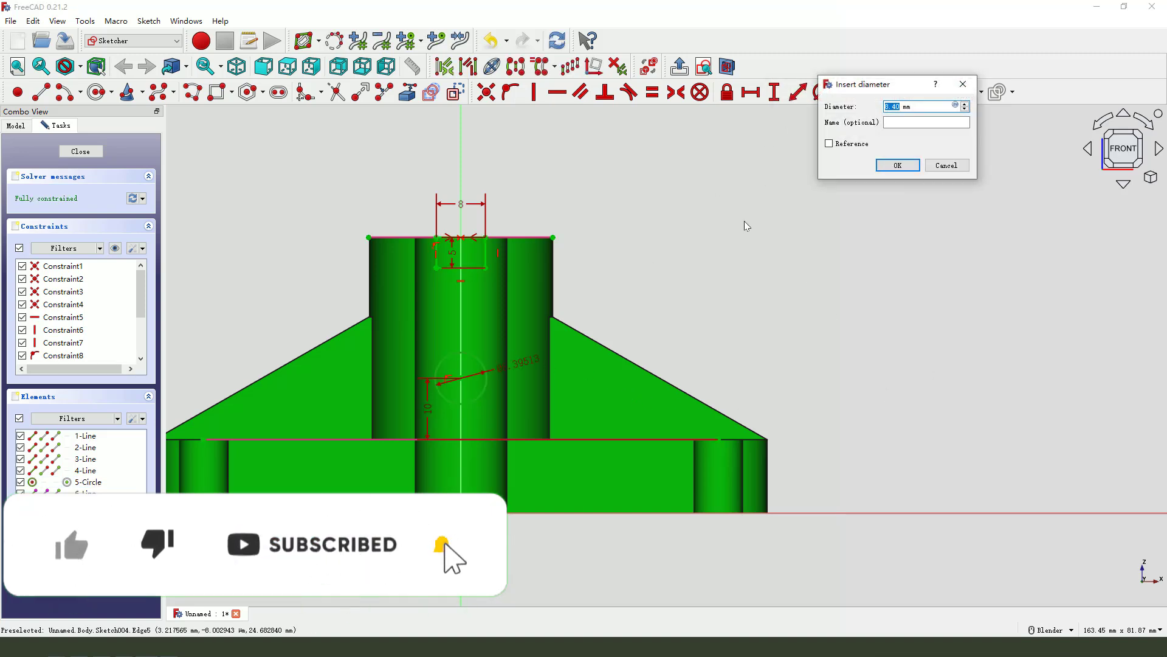
text(8)
key(Return)
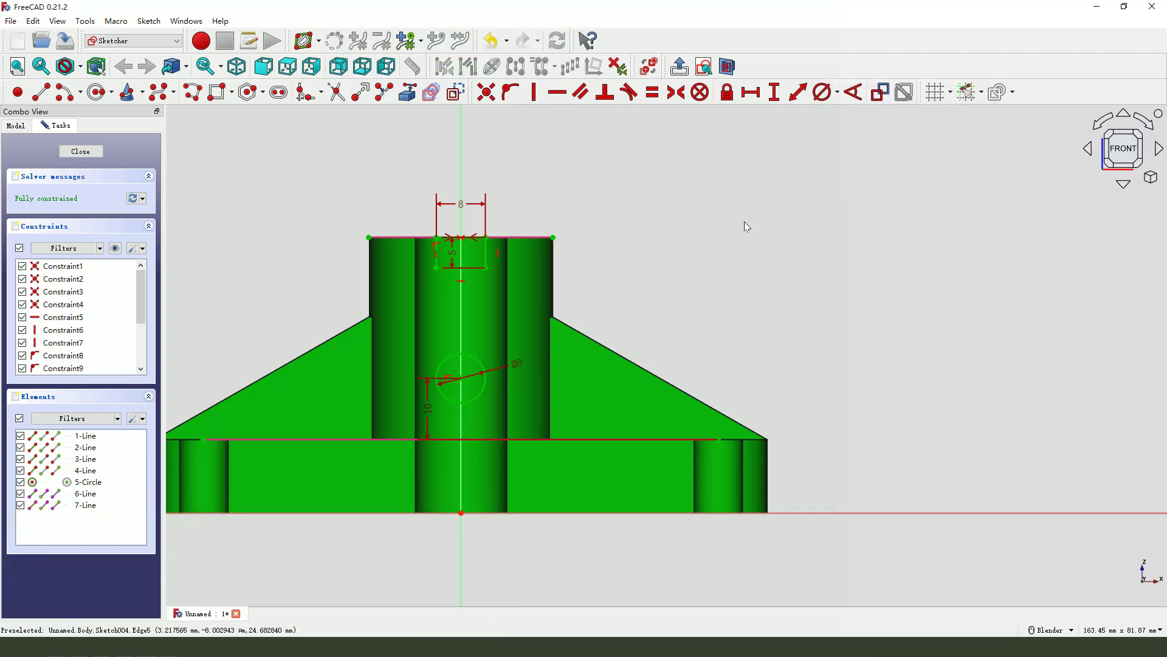
click(681, 67)
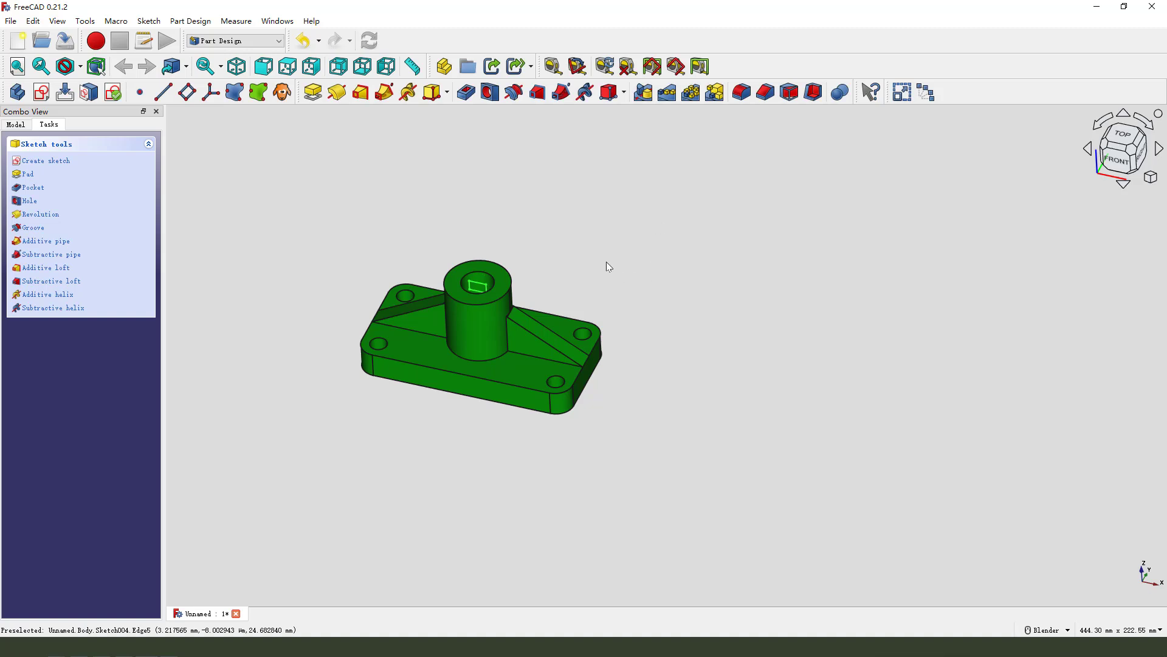
Step: Pocket the rectangle and circle through all, symmetric to the plane, to cut the slot and cross hole in the cylinder
click(474, 95)
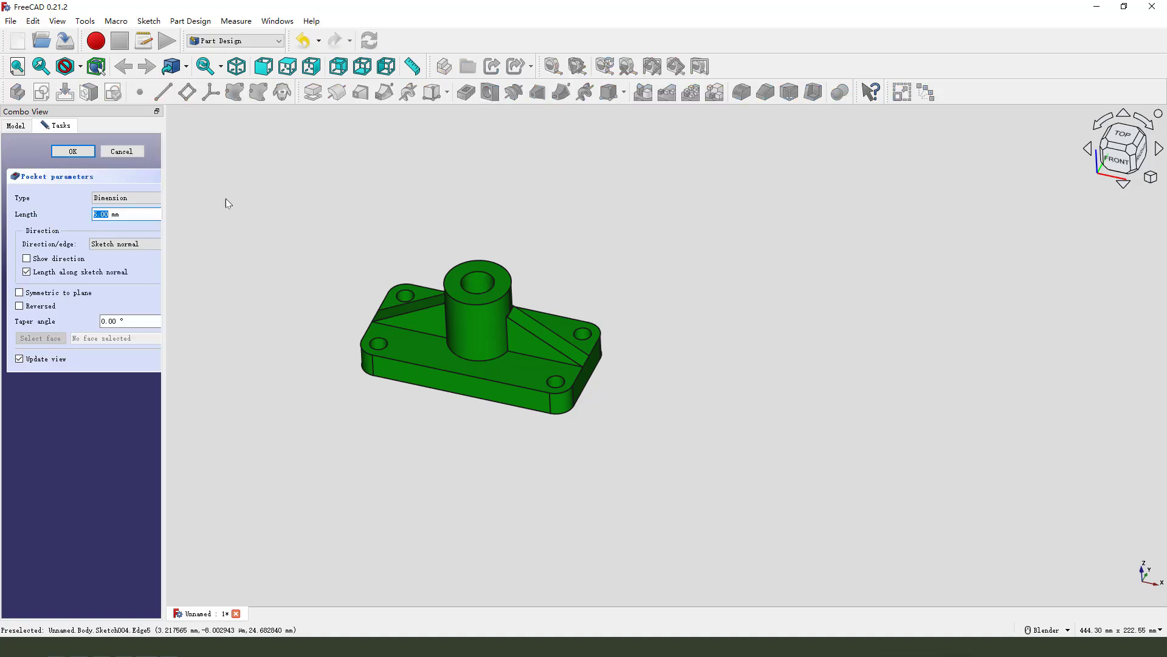
click(129, 198)
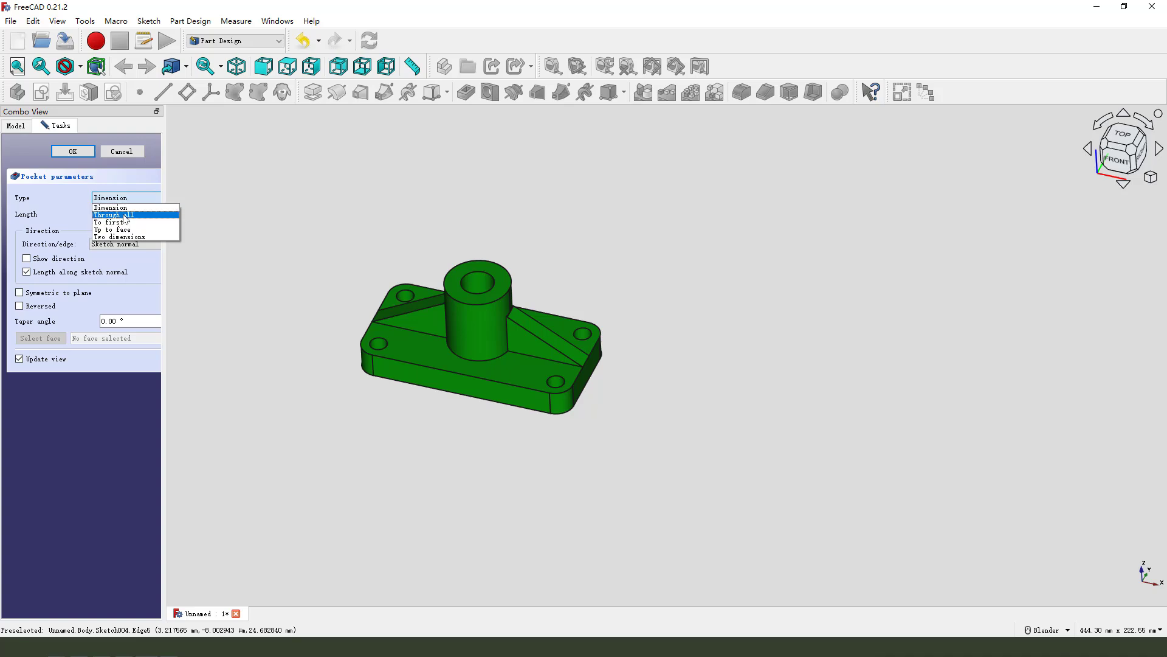
click(126, 215)
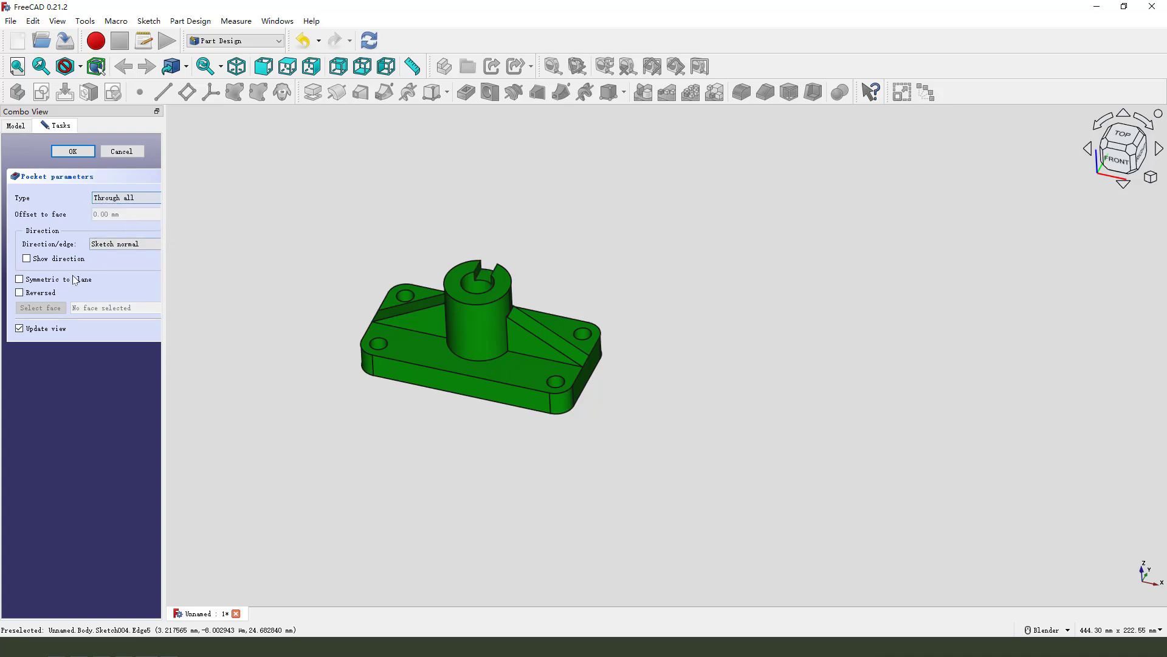
click(20, 280)
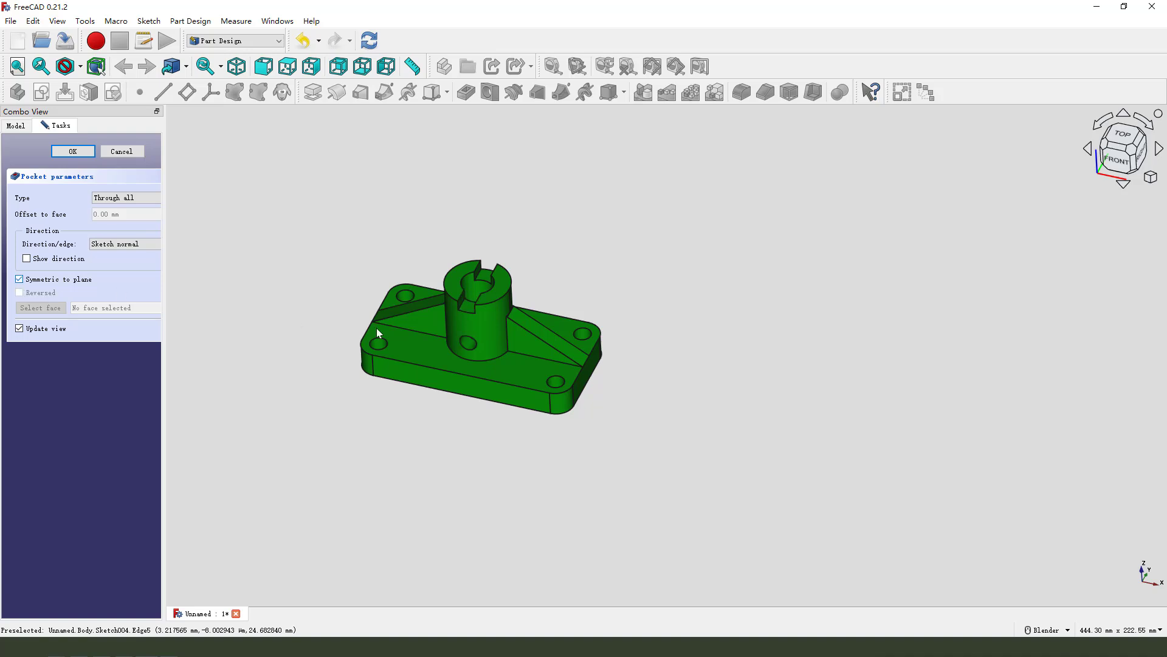
middle_drag(550, 389, 437, 286)
click(72, 151)
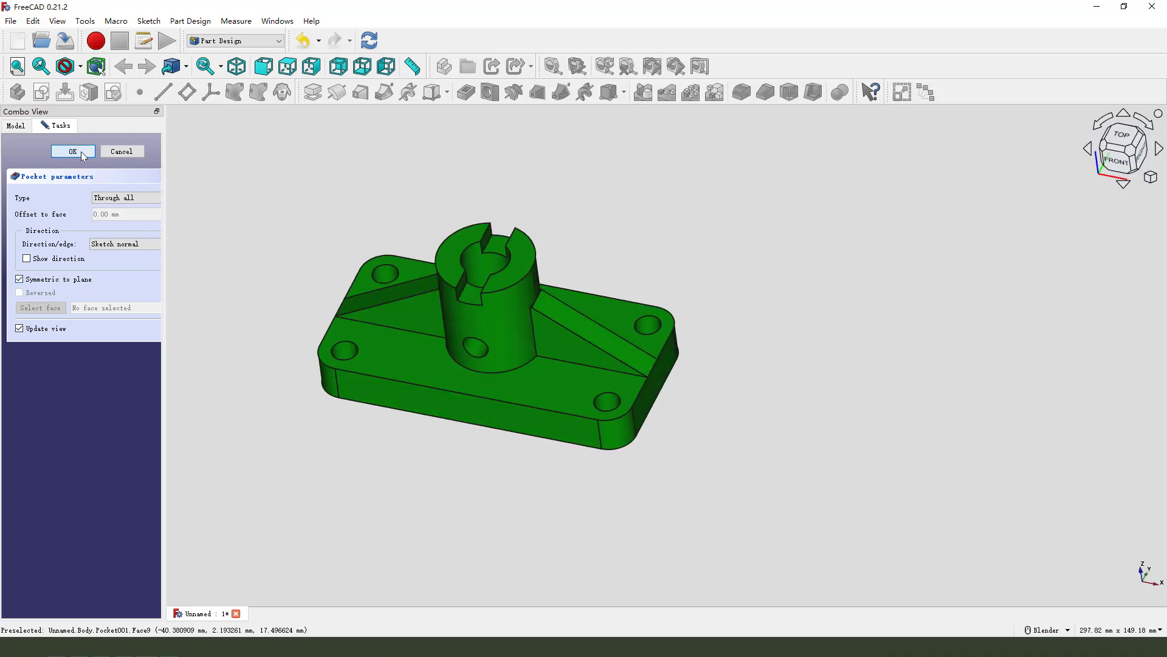
middle_drag(602, 402, 556, 421)
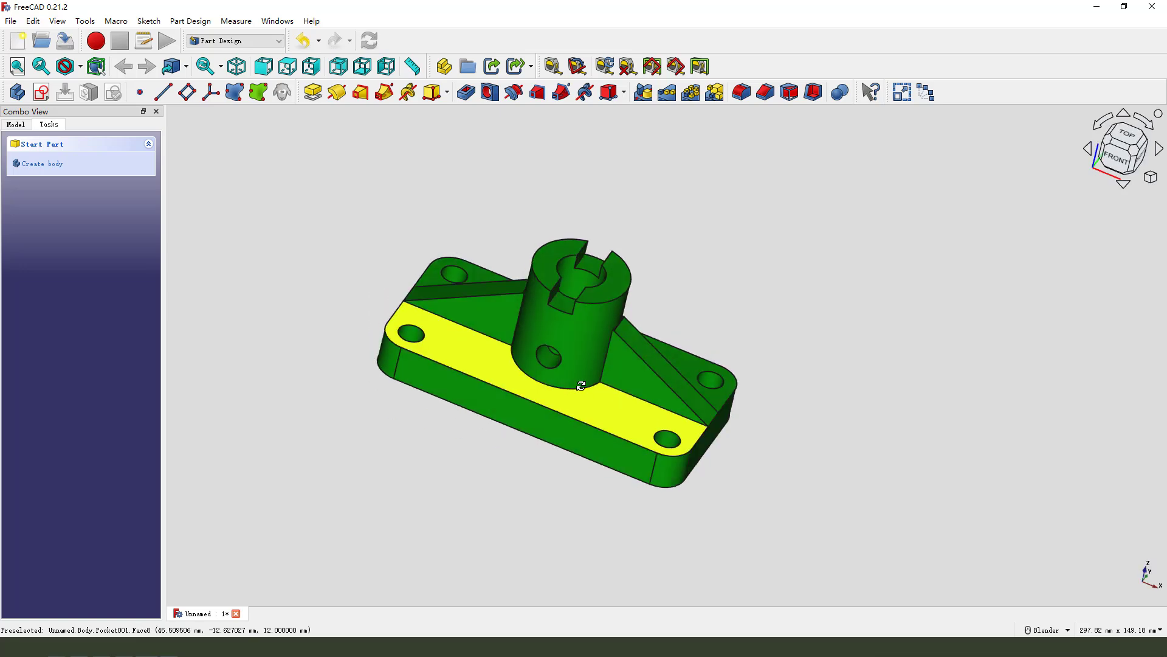